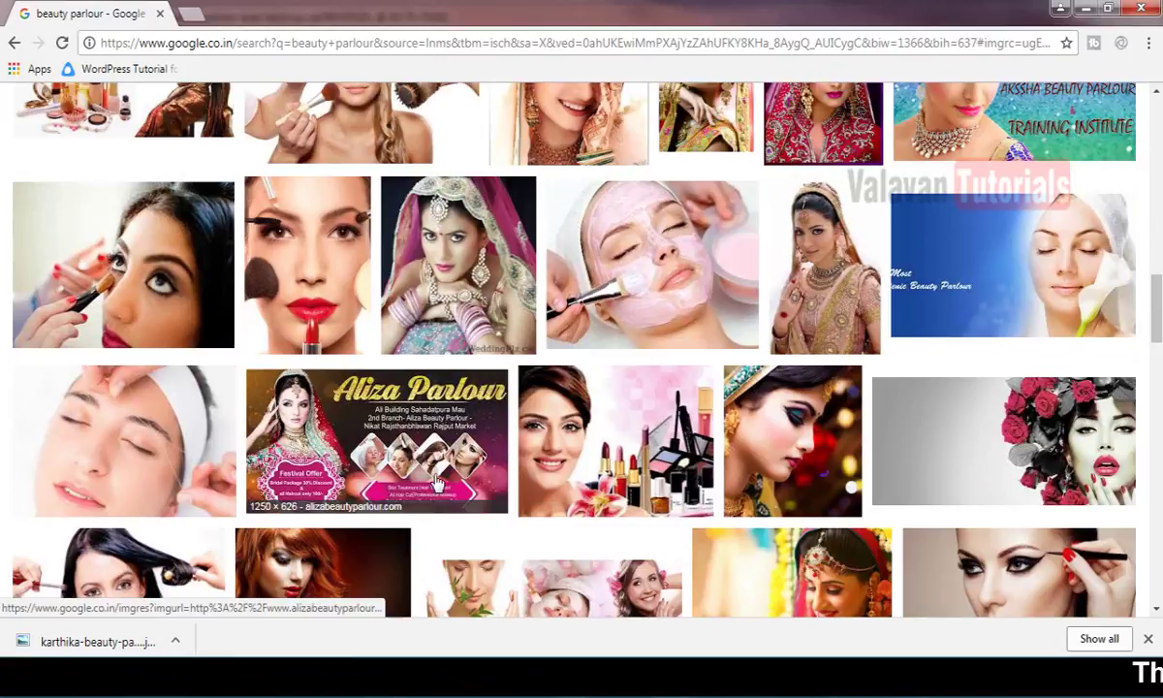
Step: Browse the beauty parlour image results, previewing the Aliza Parlour banner and several bridal makeup portraits
{"action": "left_click", "coordinate": [434, 482]}
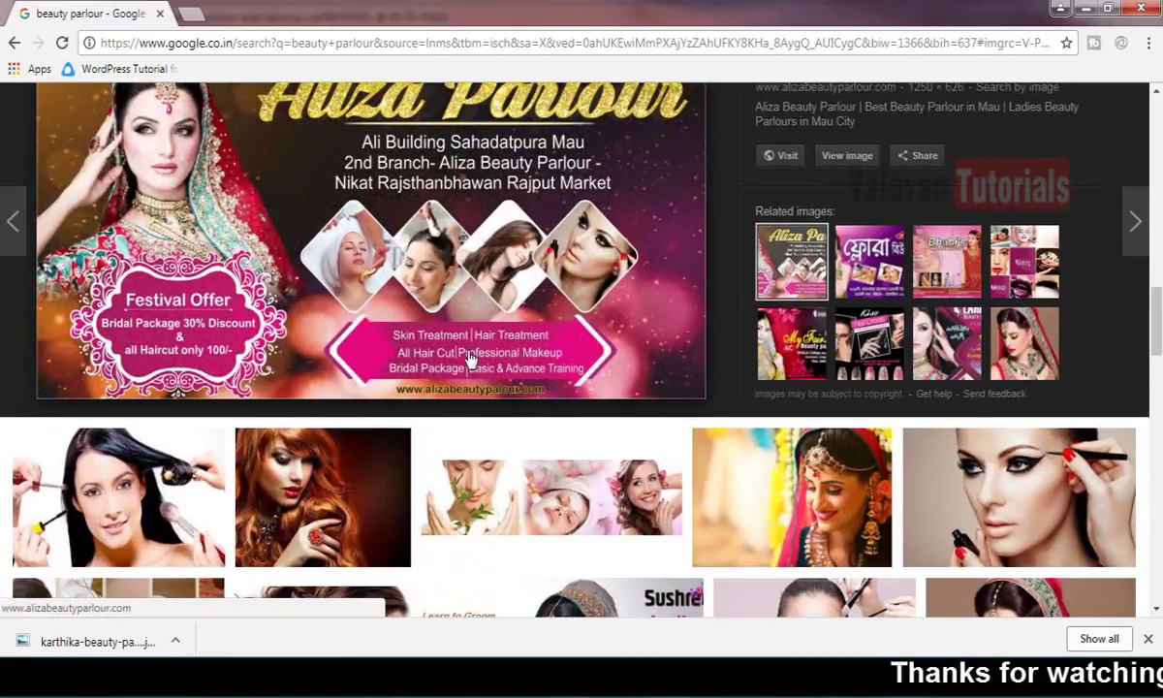
{"action": "scroll", "coordinate": [460, 365], "scroll_direction": "up", "scroll_amount": 2}
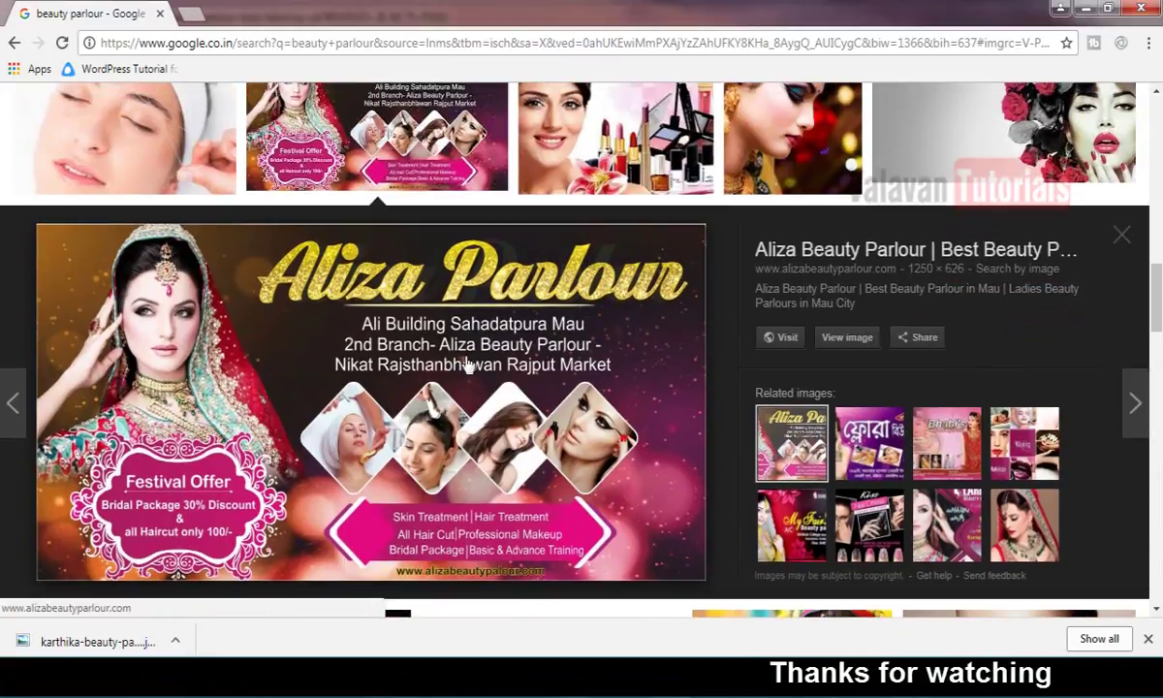
{"action": "scroll", "coordinate": [1079, 317], "scroll_direction": "down", "scroll_amount": 5}
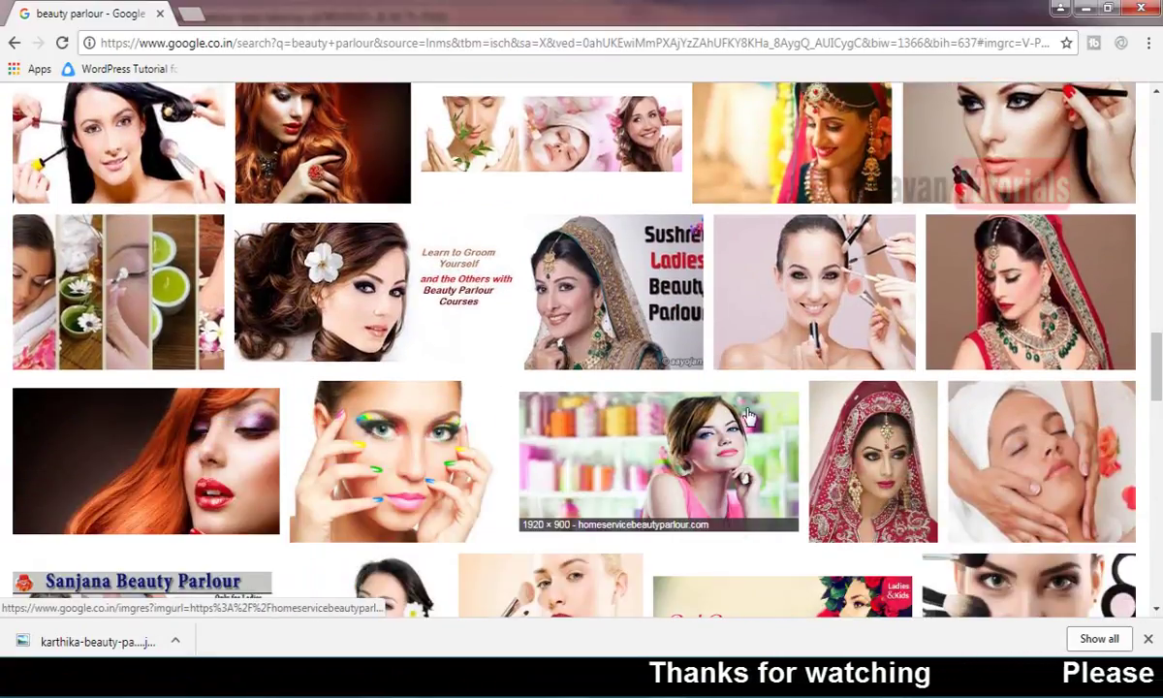
{"action": "left_click", "coordinate": [1079, 317]}
{"action": "scroll", "coordinate": [948, 402], "scroll_direction": "down", "scroll_amount": 2}
{"action": "scroll", "coordinate": [911, 359], "scroll_direction": "up", "scroll_amount": 2}
{"action": "left_click", "coordinate": [886, 354]}
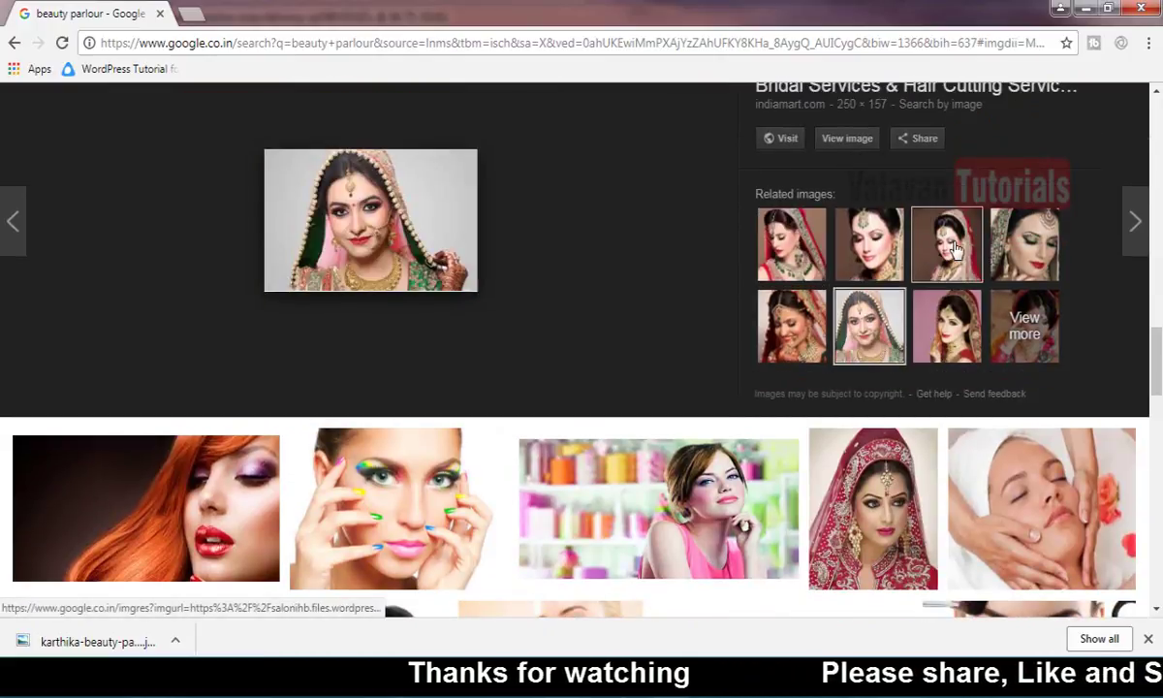
{"action": "left_click", "coordinate": [949, 244]}
Step: Preview the red-haired model result and compare its related images, choosing the 900 × 562 version from vagaro.com
{"action": "left_click", "coordinate": [107, 484]}
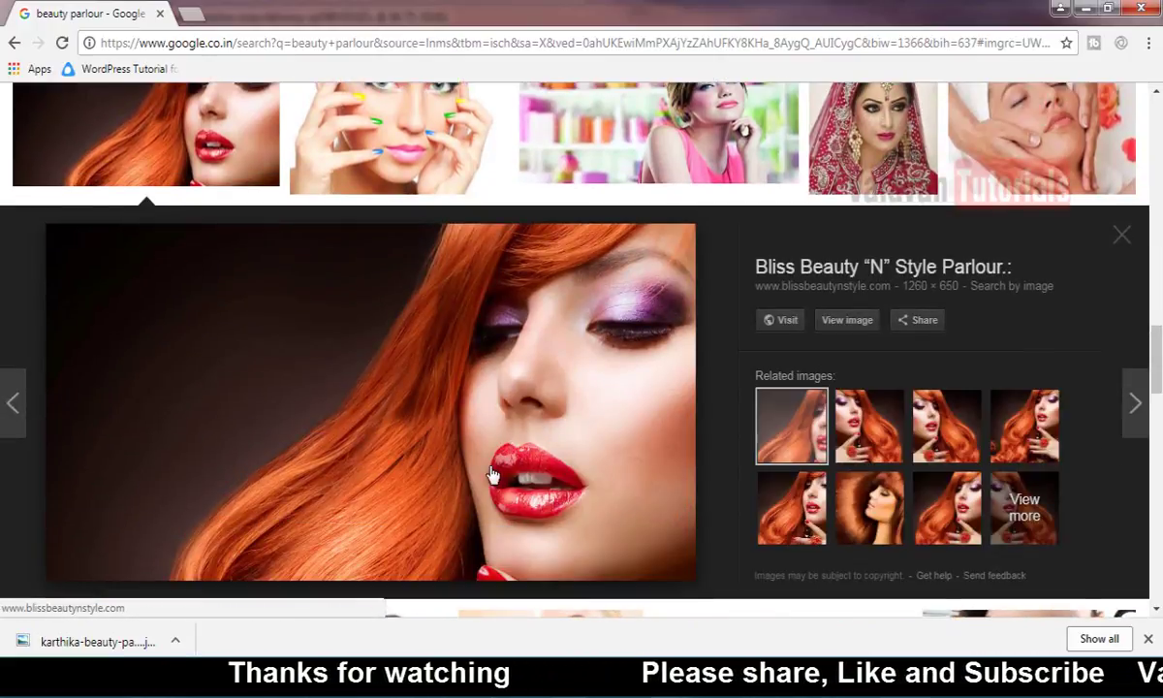
{"action": "left_click", "coordinate": [867, 441]}
{"action": "left_click", "coordinate": [945, 434]}
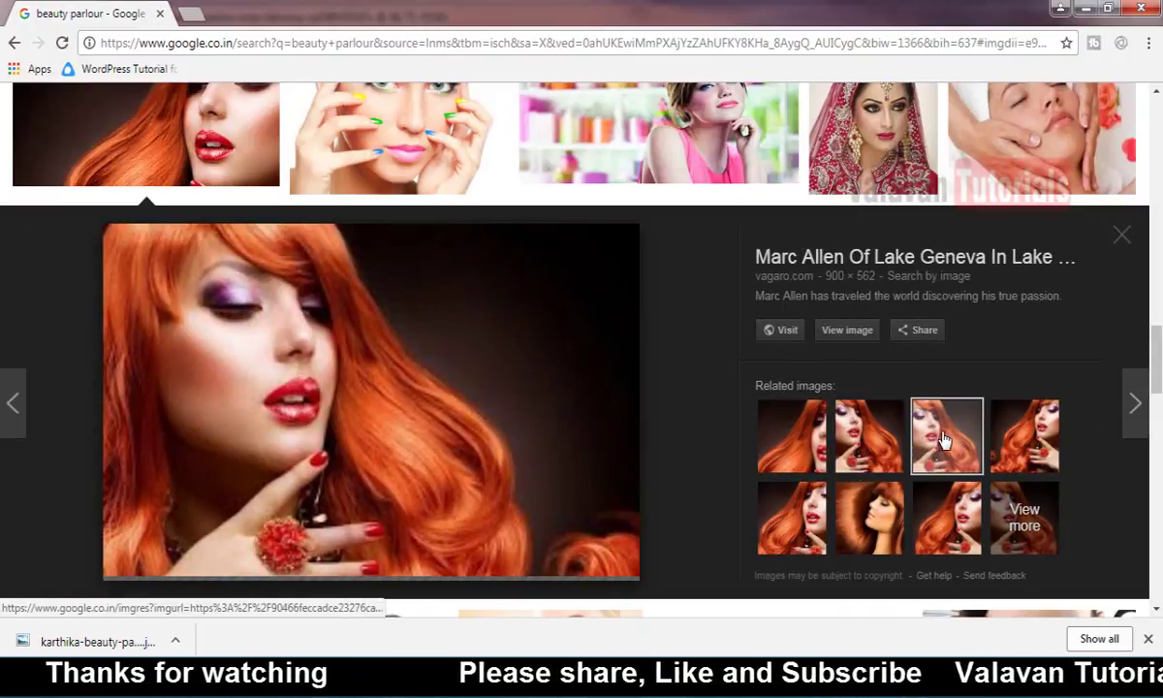
{"action": "left_click", "coordinate": [881, 445]}
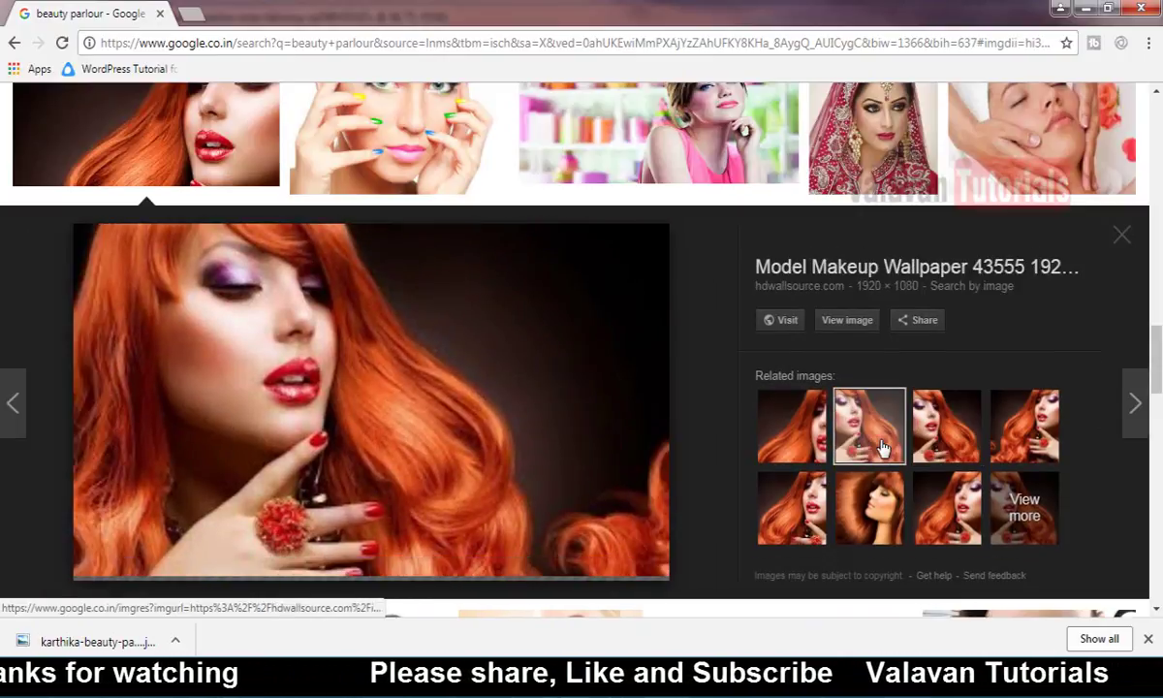
{"action": "left_click", "coordinate": [966, 444]}
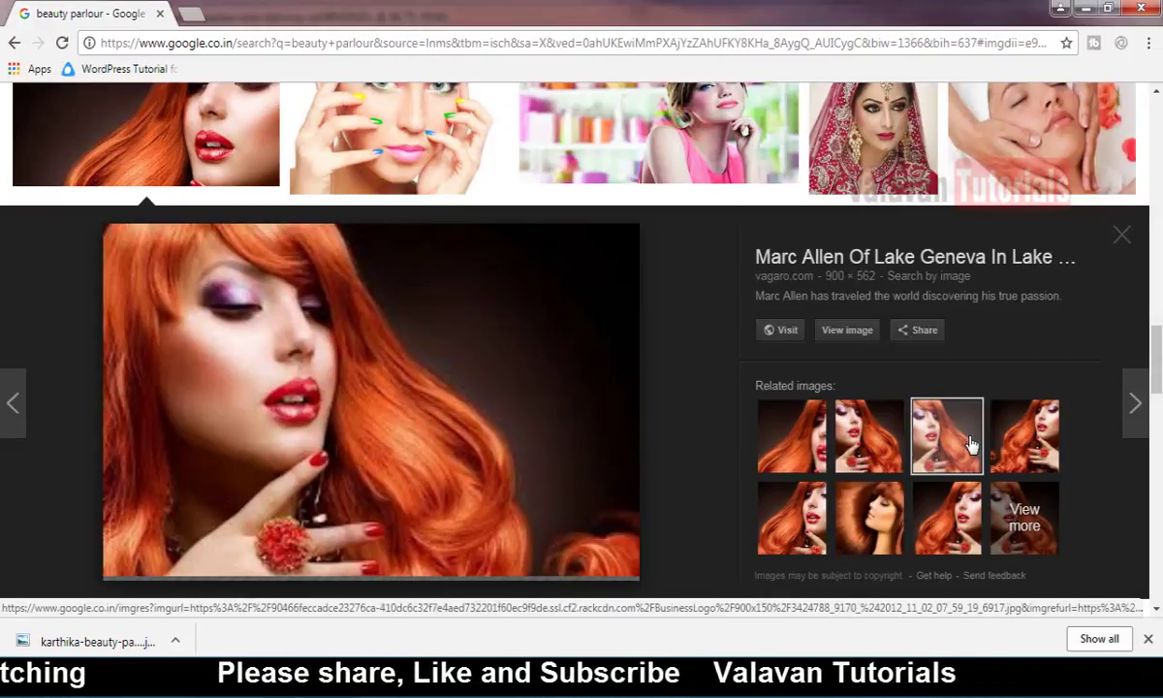
{"action": "left_click", "coordinate": [967, 448]}
{"action": "left_click", "coordinate": [966, 451]}
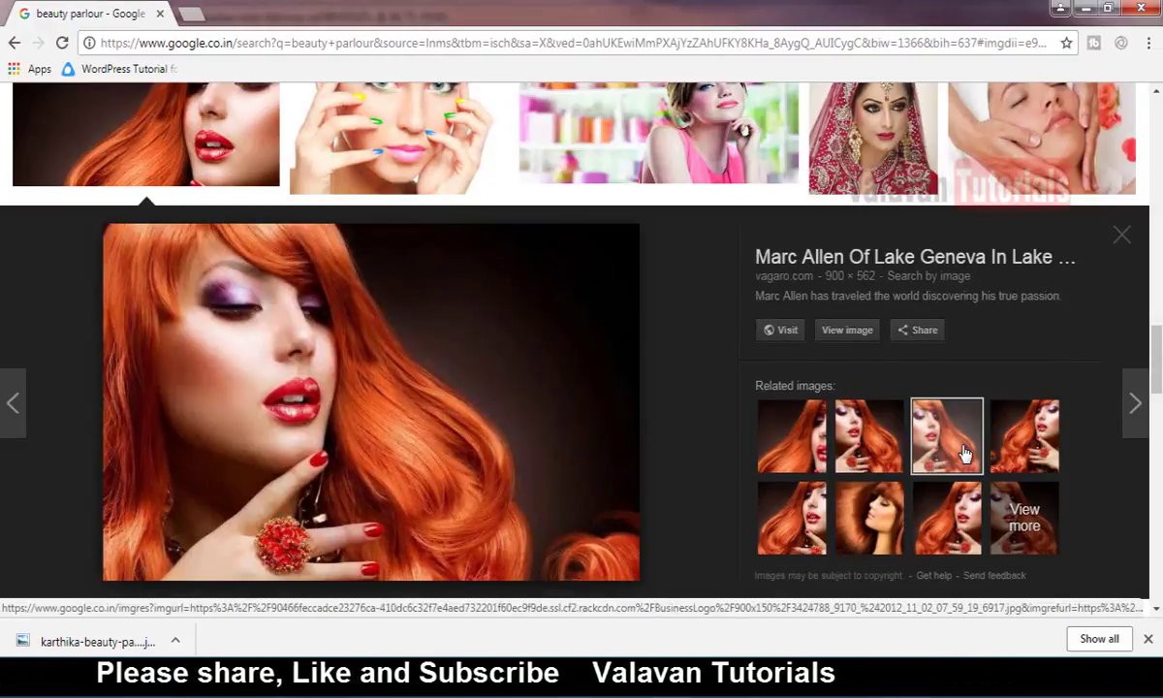
Step: Open the chosen red-haired model picture at full size and save it to disk
{"action": "left_click", "coordinate": [849, 331]}
{"action": "right_click", "coordinate": [546, 333]}
{"action": "left_click", "coordinate": [665, 367]}
{"action": "left_click", "coordinate": [444, 403]}
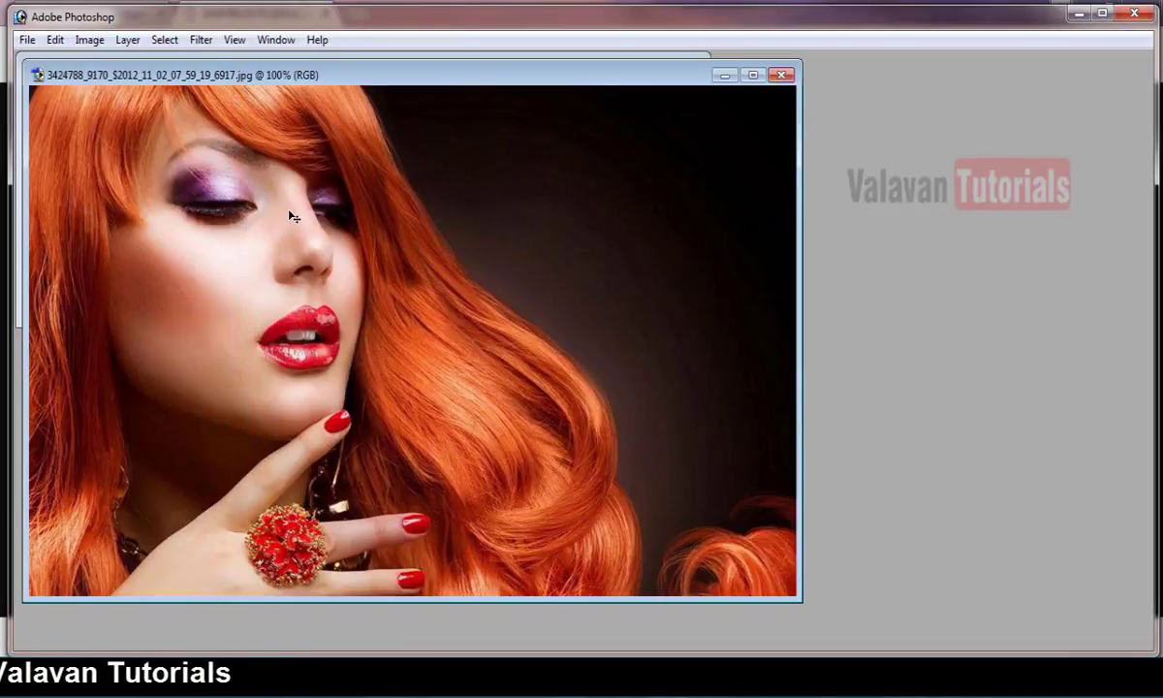
Step: Examine the red-haired model photo in Photoshop at actual pixels and in full-screen mode, and return to the standard window
{"action": "key", "text": "z"}
{"action": "left_click", "coordinate": [296, 289]}
{"action": "right_click", "coordinate": [298, 298]}
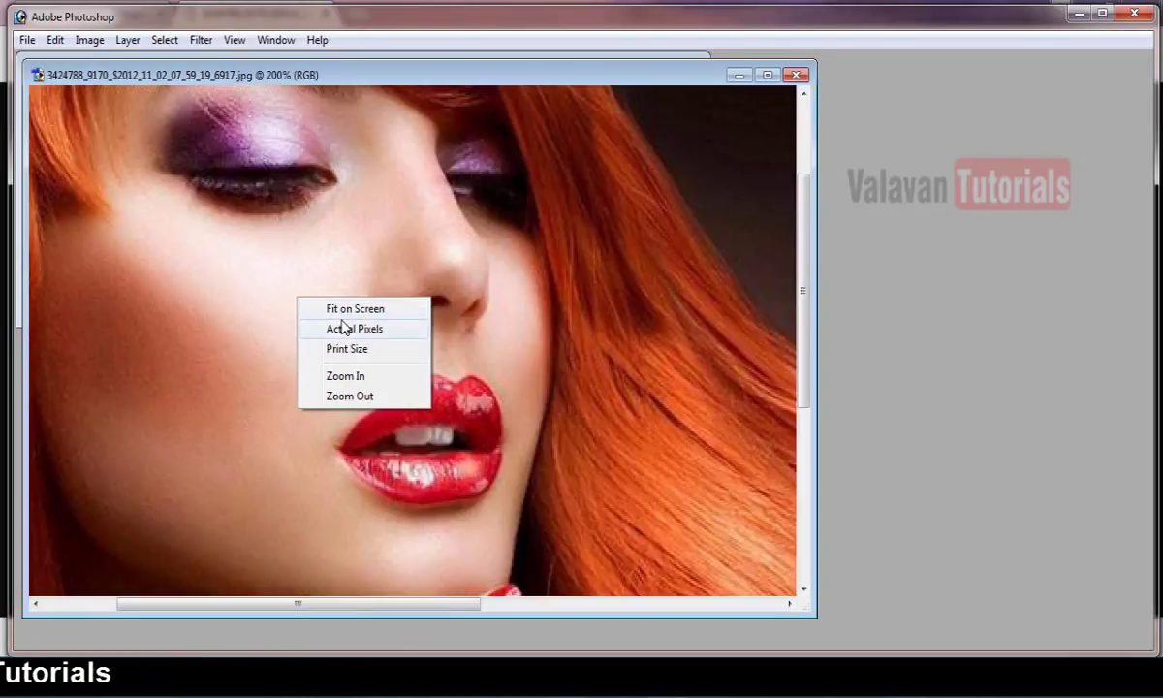
{"action": "left_click", "coordinate": [341, 327]}
{"action": "key", "text": "f"}
{"action": "key", "text": "f"}
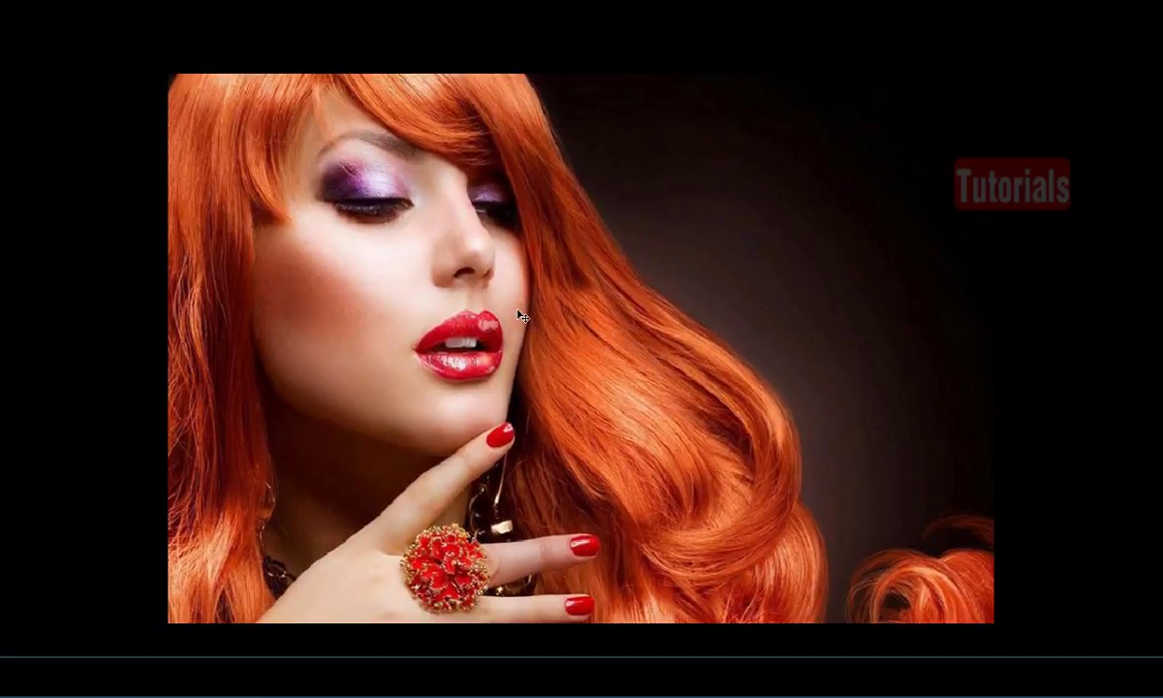
{"action": "key", "text": "f"}
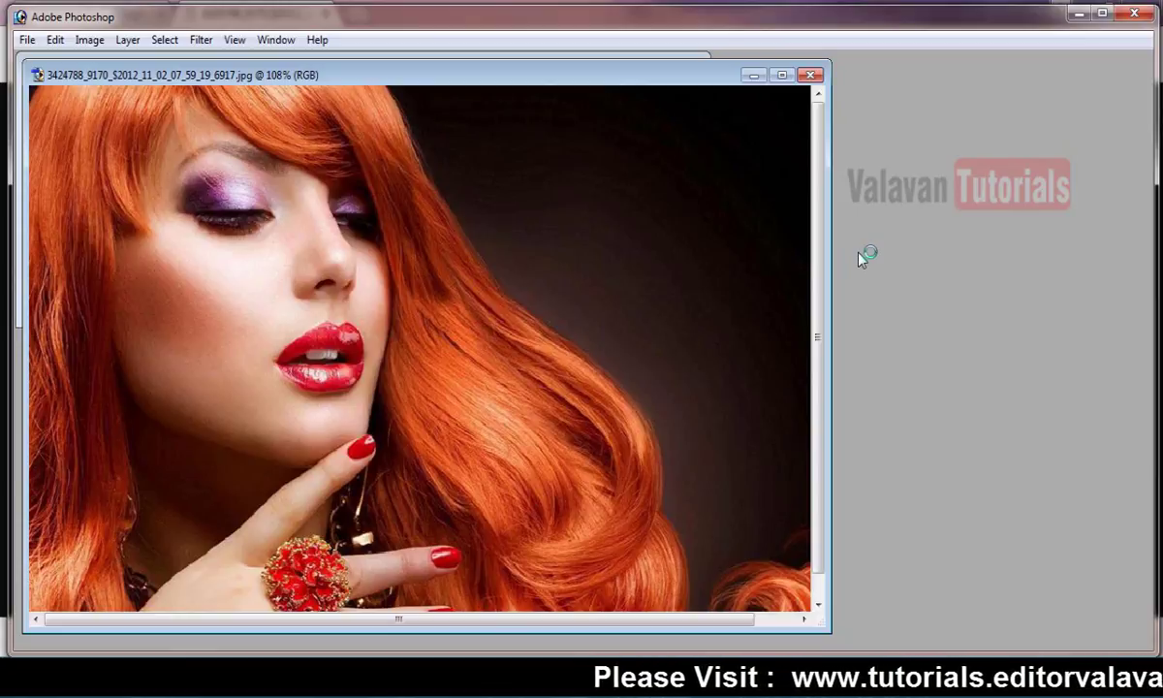
Step: Create a new white document 10 inches wide and 3 inches high at 300 pixels/inch in CMYK Color
{"action": "left_click_drag", "start_coordinate": [550, 298], "coordinate": [477, 304]}
{"action": "type", "text": "10"}
{"action": "left_click_drag", "start_coordinate": [563, 325], "coordinate": [469, 340]}
{"action": "type", "text": "3"}
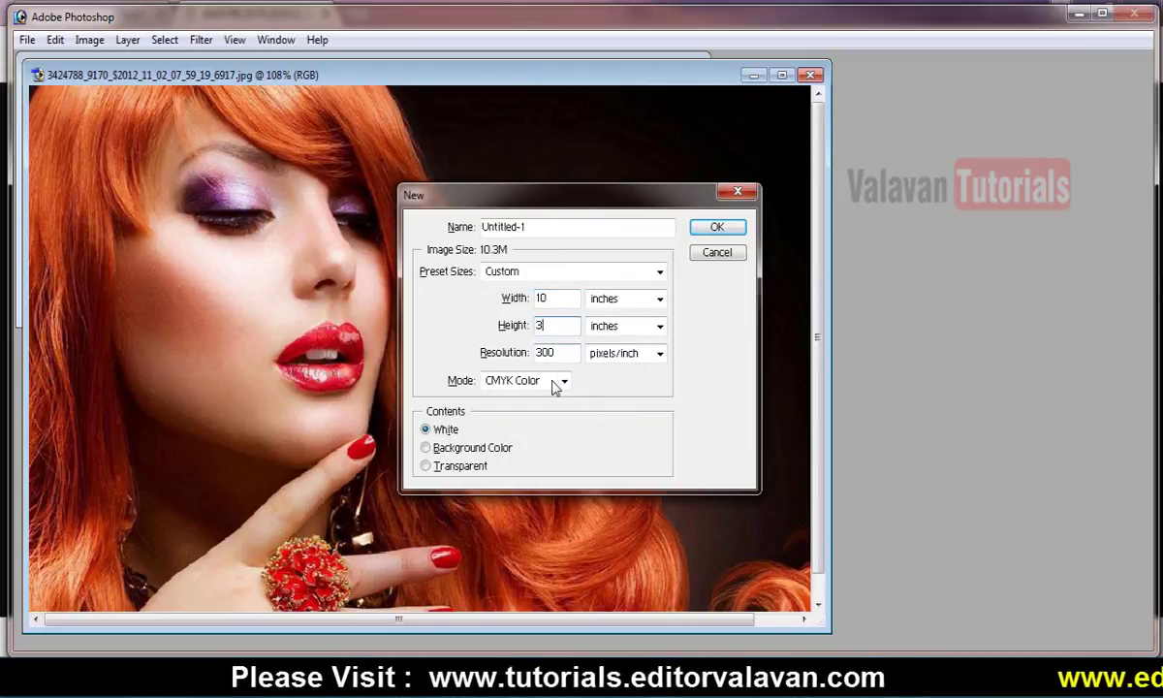
{"action": "left_click", "coordinate": [555, 384]}
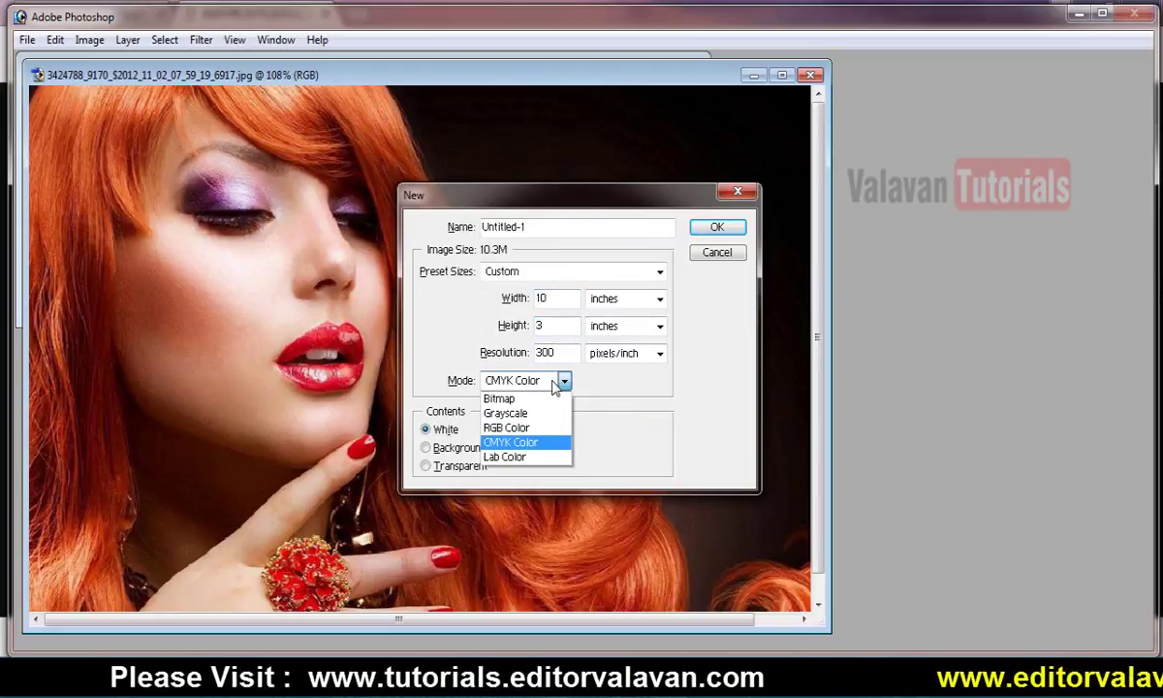
{"action": "left_click", "coordinate": [560, 383]}
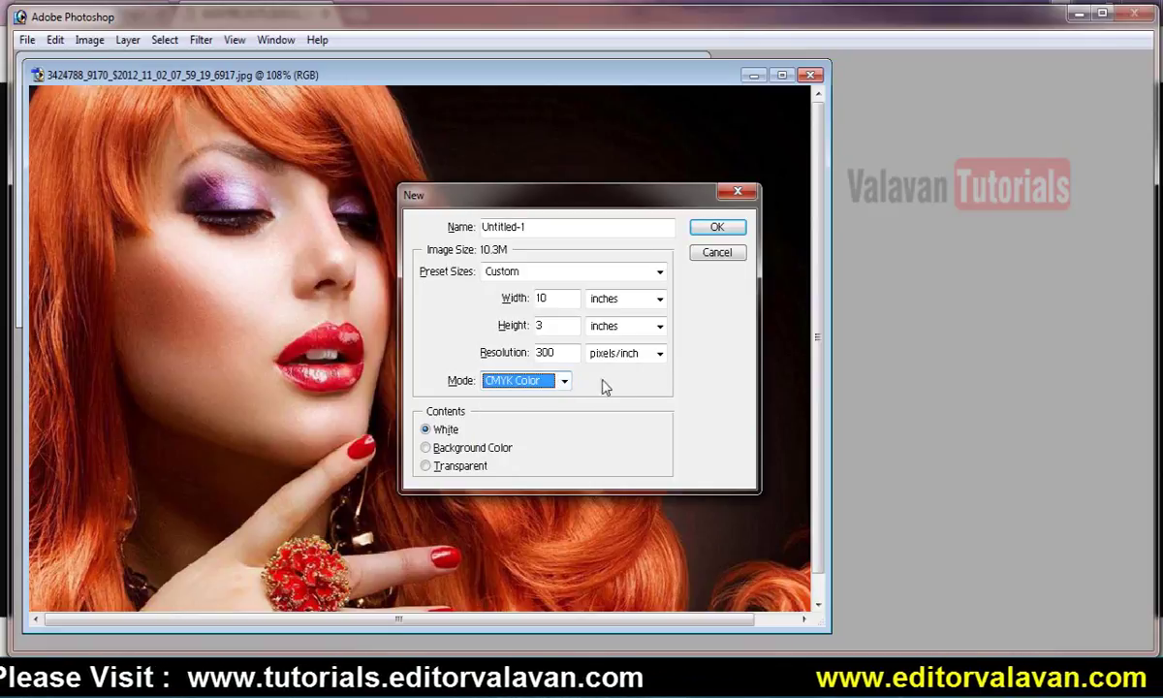
{"action": "left_click", "coordinate": [716, 228]}
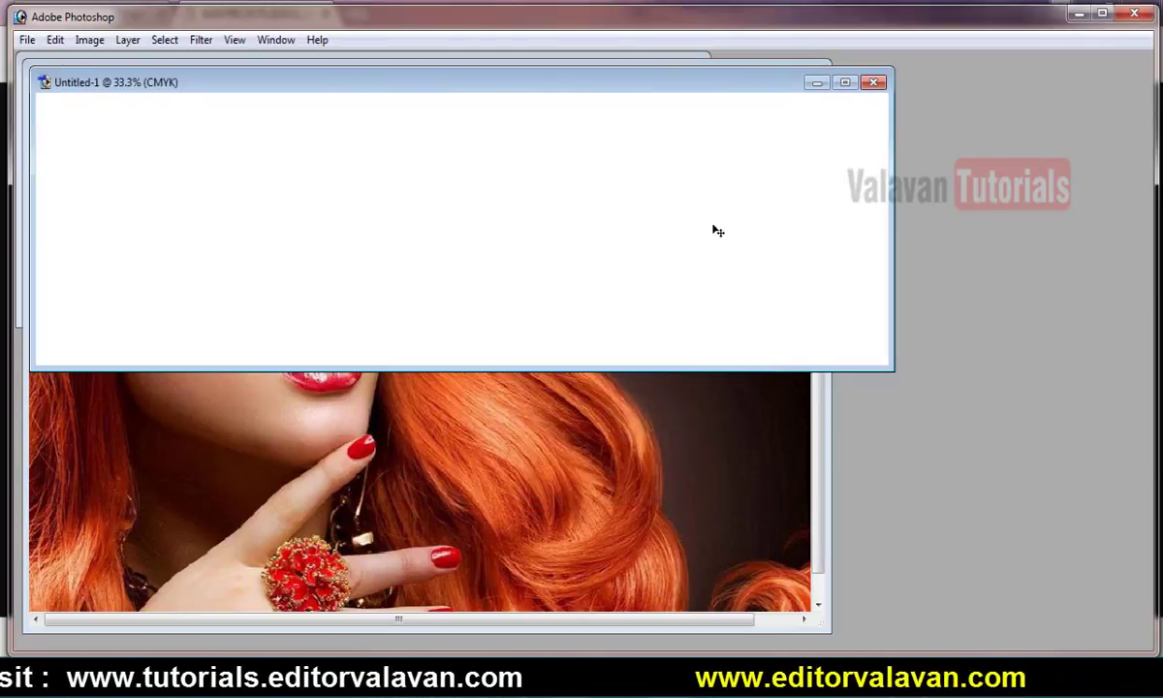
Step: Copy the model photo into the new banner document and place it against the canvas's upper-left corner in a maximized window
{"action": "left_click", "coordinate": [623, 443]}
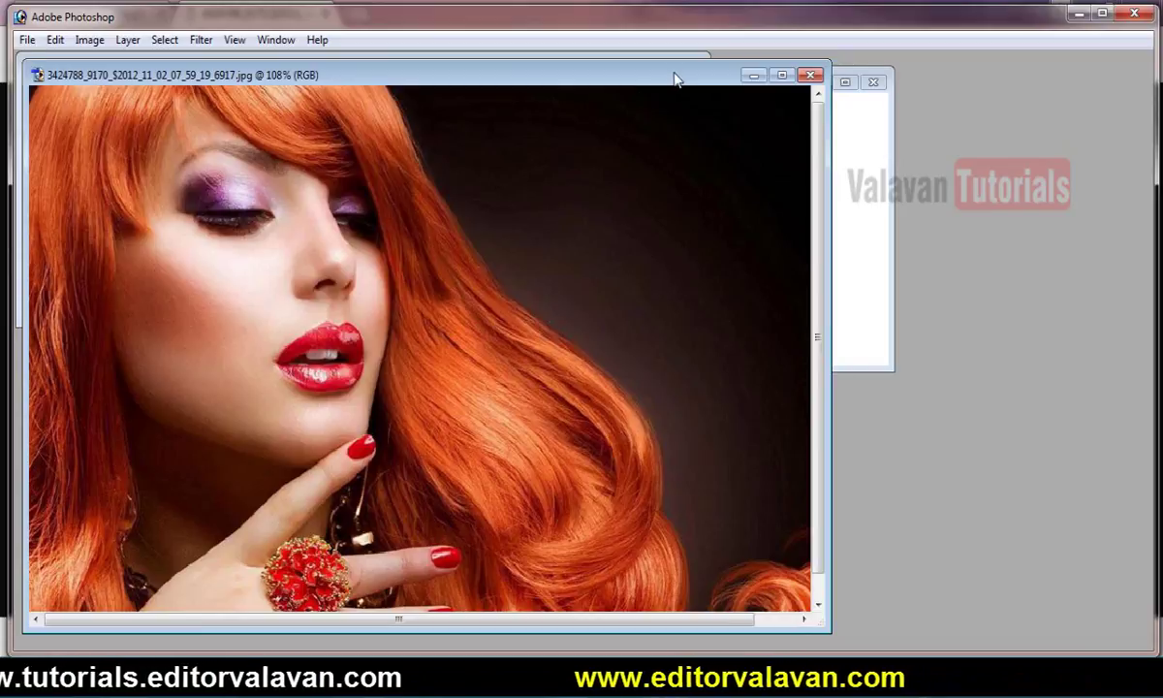
{"action": "left_click_drag", "start_coordinate": [676, 73], "coordinate": [539, 148]}
{"action": "left_click_drag", "start_coordinate": [546, 253], "coordinate": [719, 139]}
{"action": "left_click", "coordinate": [843, 82]}
{"action": "left_click_drag", "start_coordinate": [717, 296], "coordinate": [352, 301]}
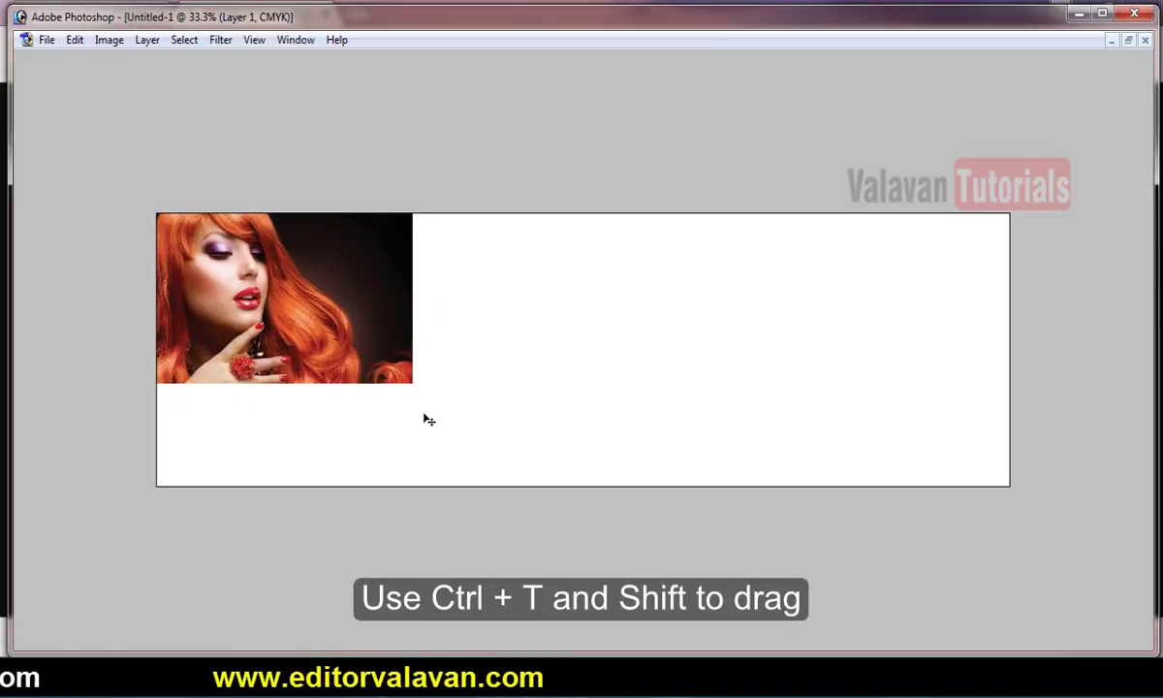
Step: Scale the photo proportionally to the full canvas height and shift it slightly left past the canvas edge
{"action": "key", "text": "ctrl+t"}
{"action": "left_click_drag", "start_coordinate": [411, 386], "coordinate": [579, 470]}
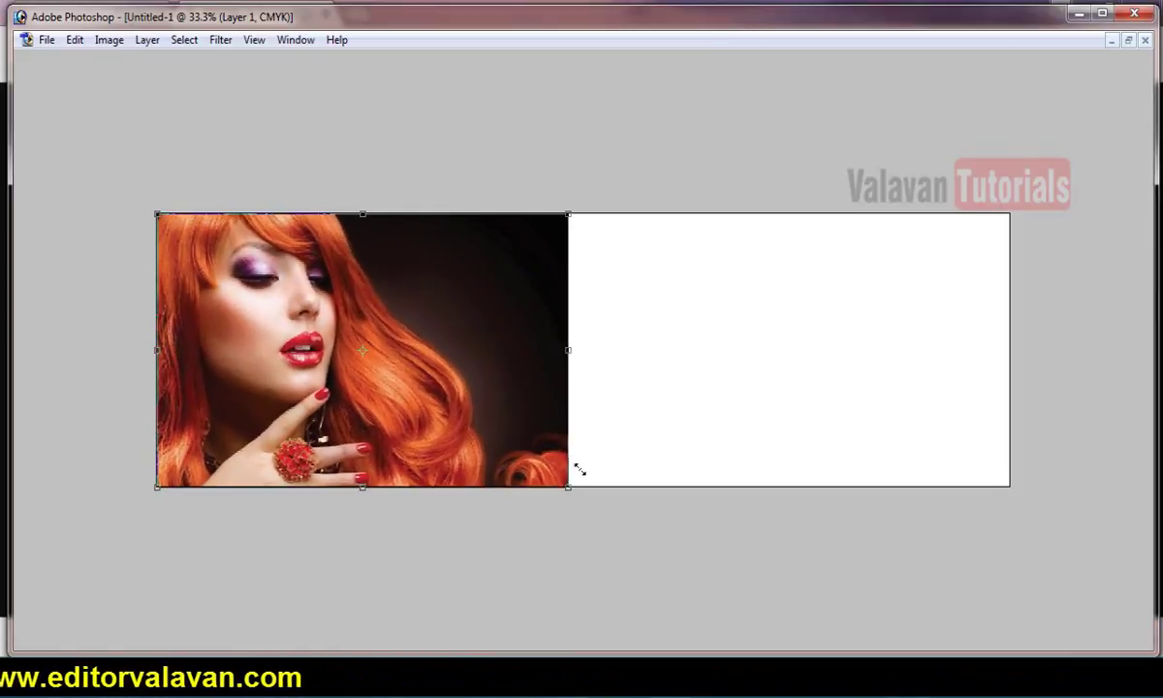
{"action": "left_click_drag", "start_coordinate": [504, 420], "coordinate": [477, 420]}
{"action": "key", "text": "Return"}
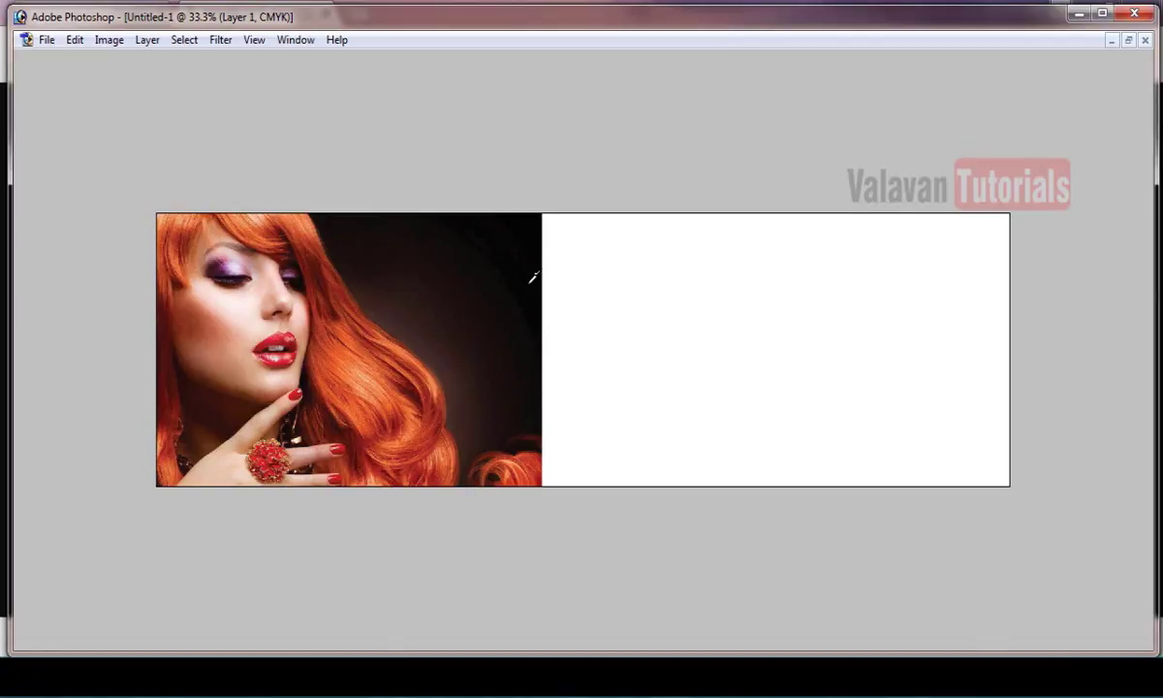
Step: Show the hidden tool panels, reset the colours to default black and white with the Background layer selected
{"action": "key", "text": "Tab"}
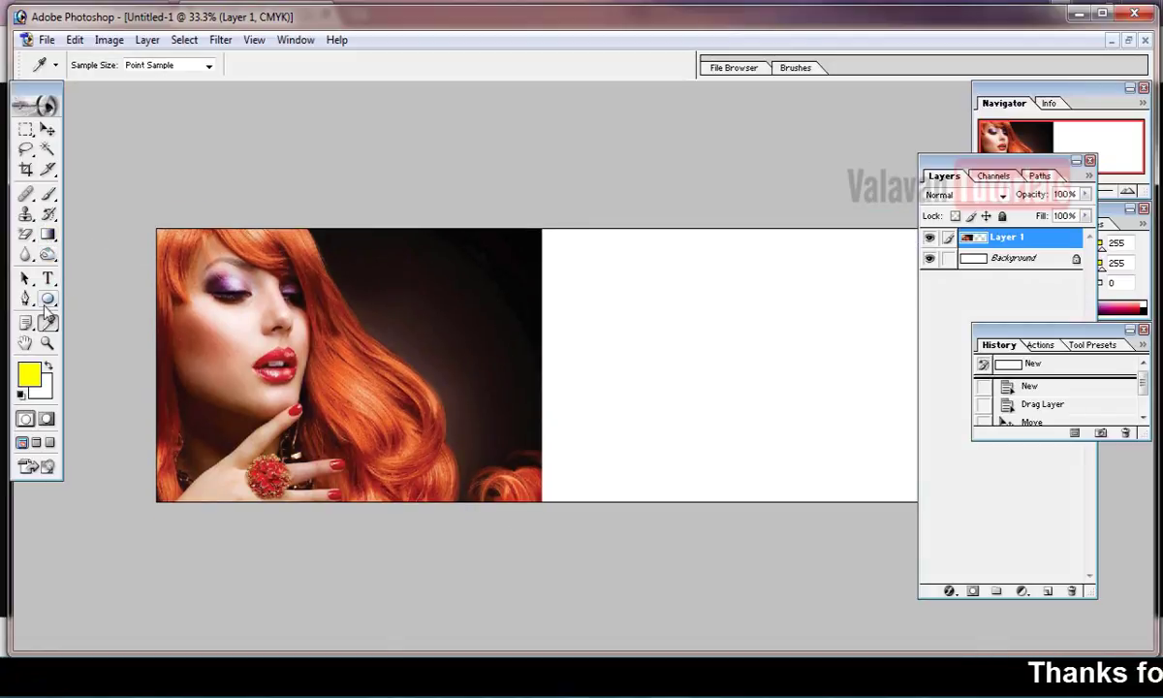
{"action": "key", "text": "d"}
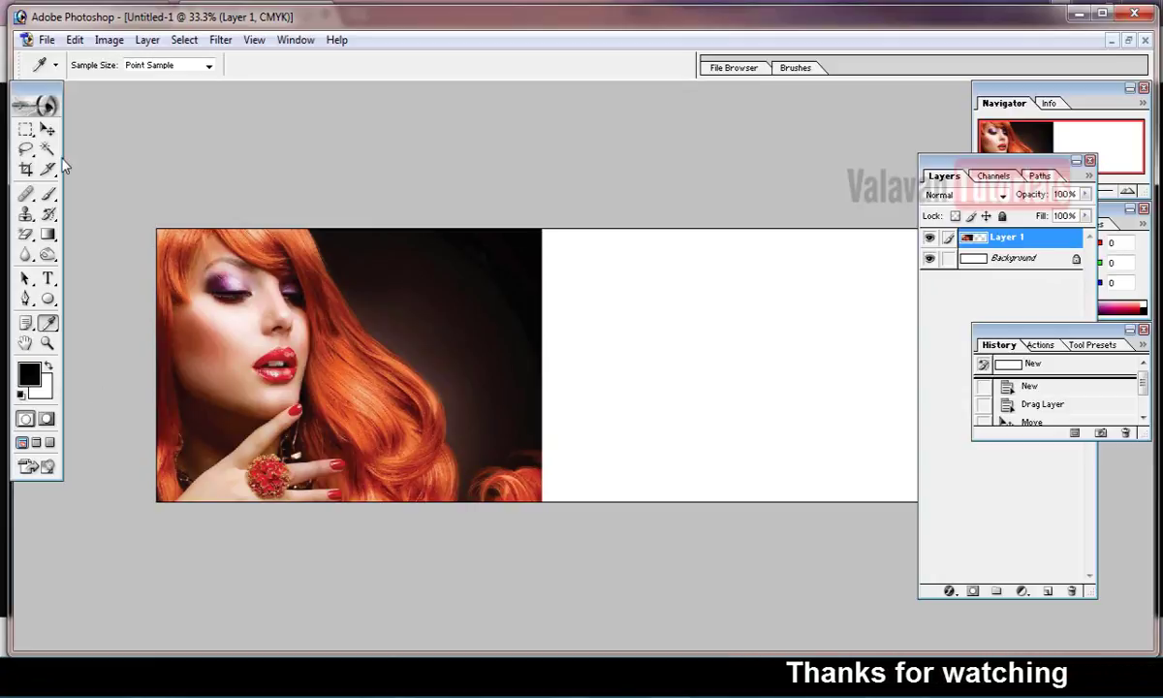
{"action": "left_click", "coordinate": [46, 130]}
{"action": "left_click", "coordinate": [739, 298]}
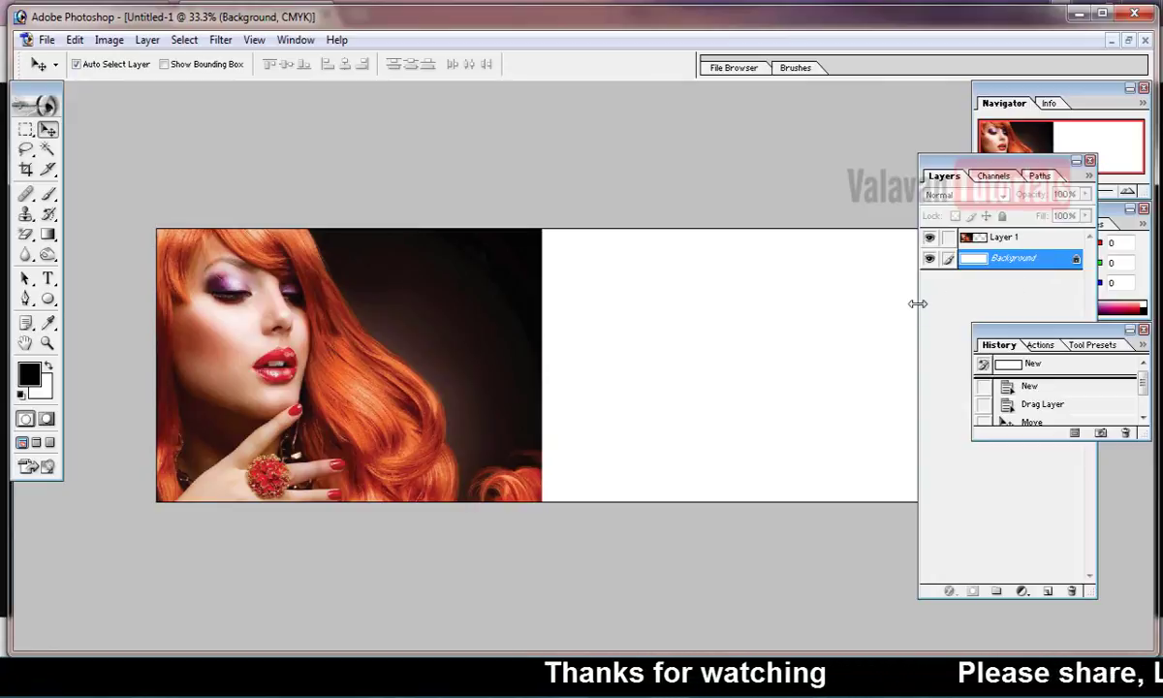
{"action": "right_click", "coordinate": [797, 325]}
{"action": "left_click", "coordinate": [824, 334]}
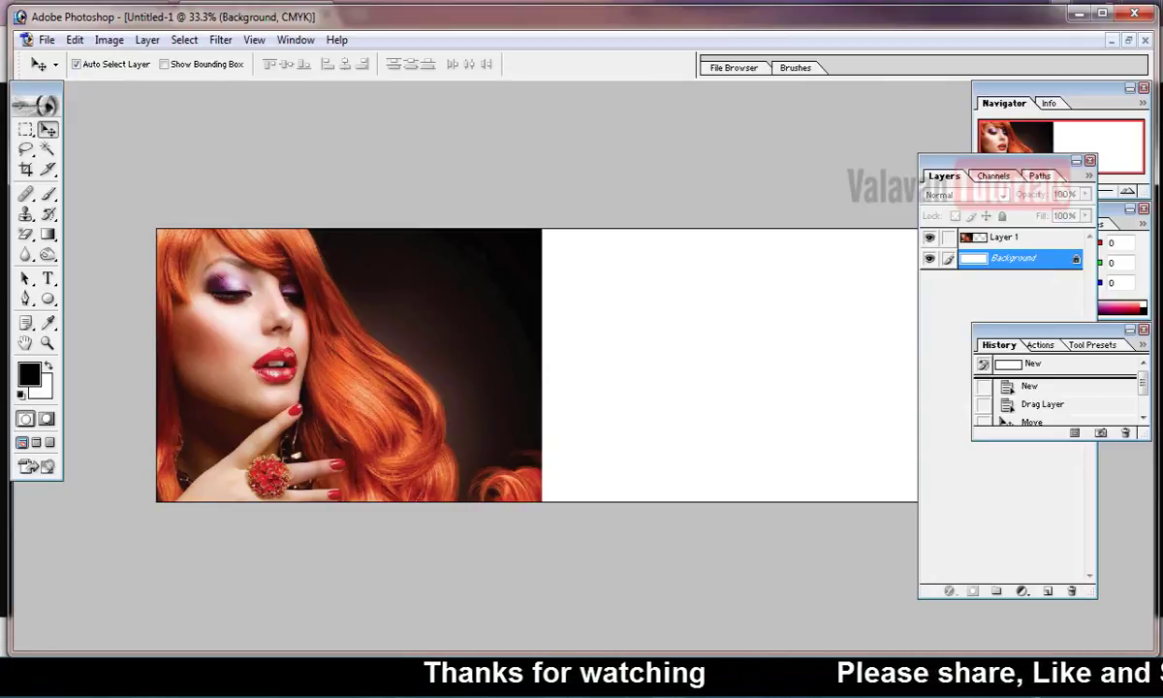
Step: Exit the keymap utility running in the system tray and fill the Background layer with the black foreground colour
{"action": "left_click", "coordinate": [1007, 696]}
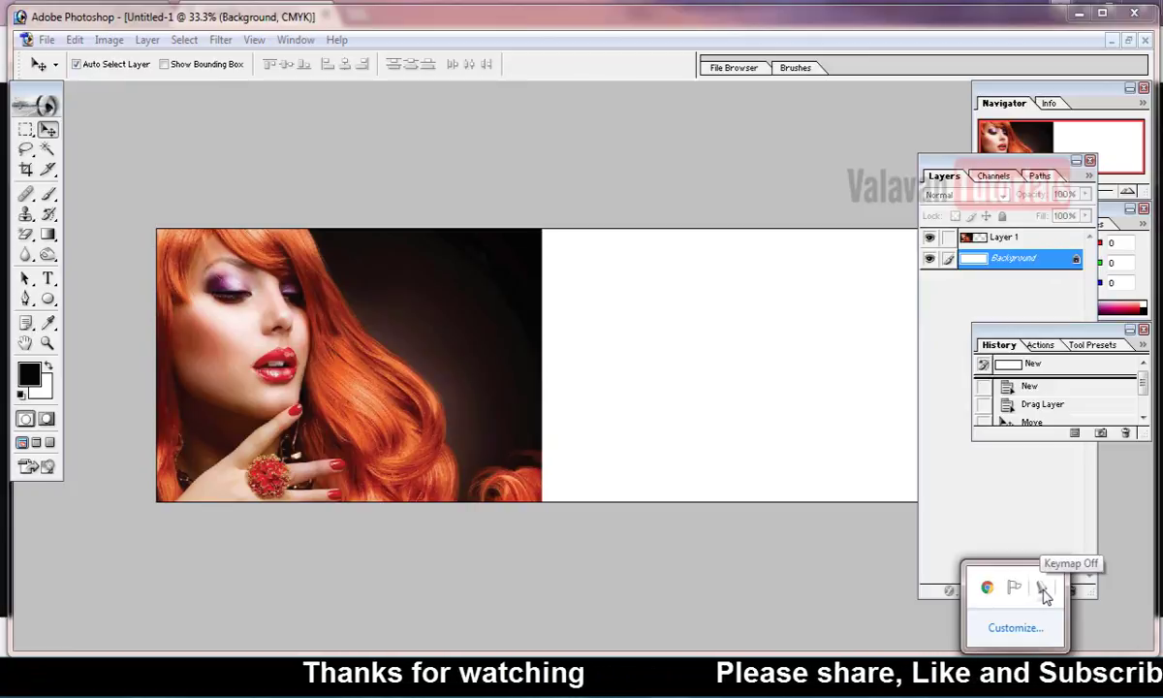
{"action": "right_click", "coordinate": [1044, 592]}
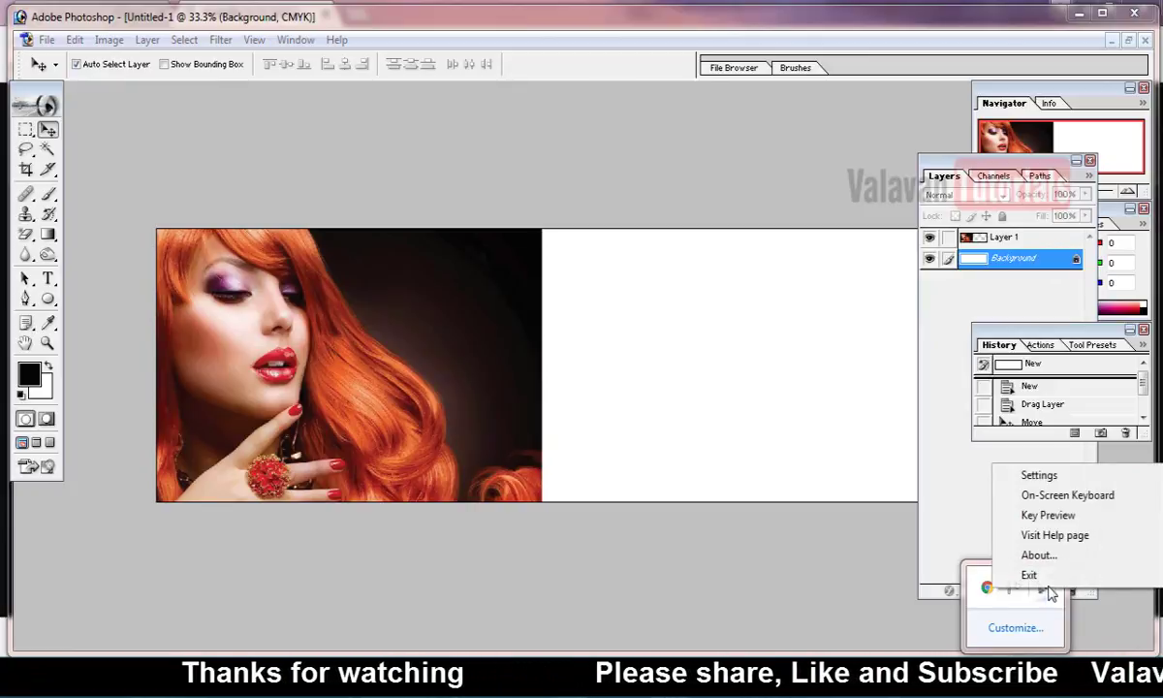
{"action": "left_click", "coordinate": [1011, 575]}
{"action": "left_click", "coordinate": [824, 460]}
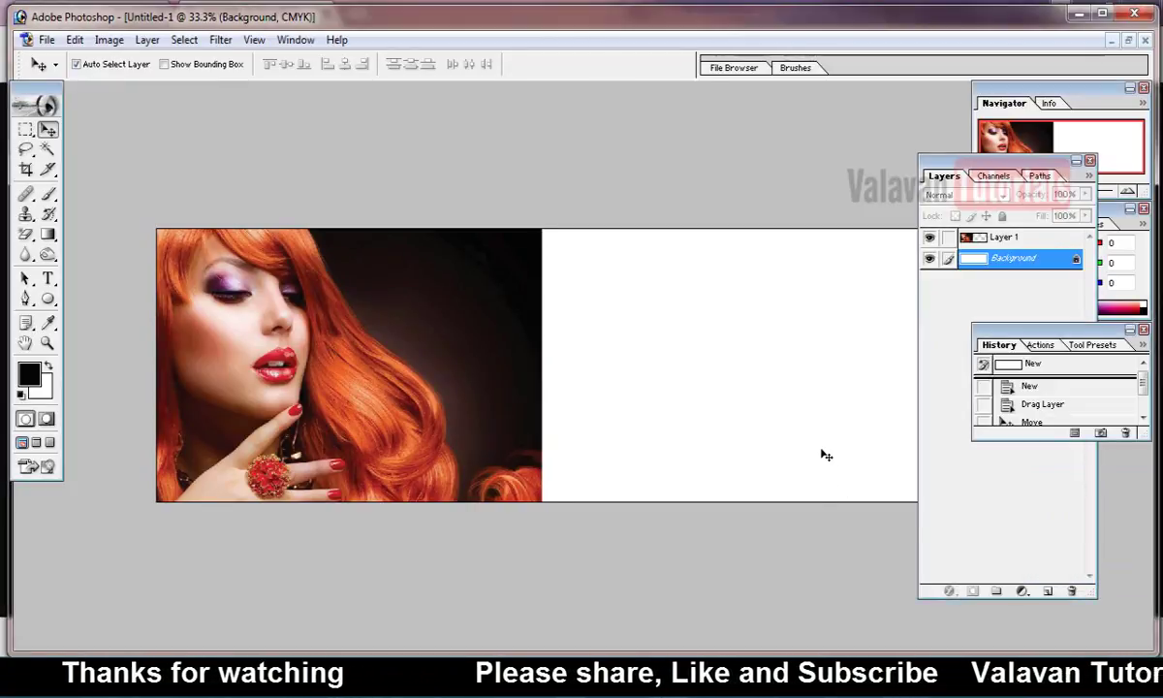
{"action": "key", "text": "alt+BackSpace"}
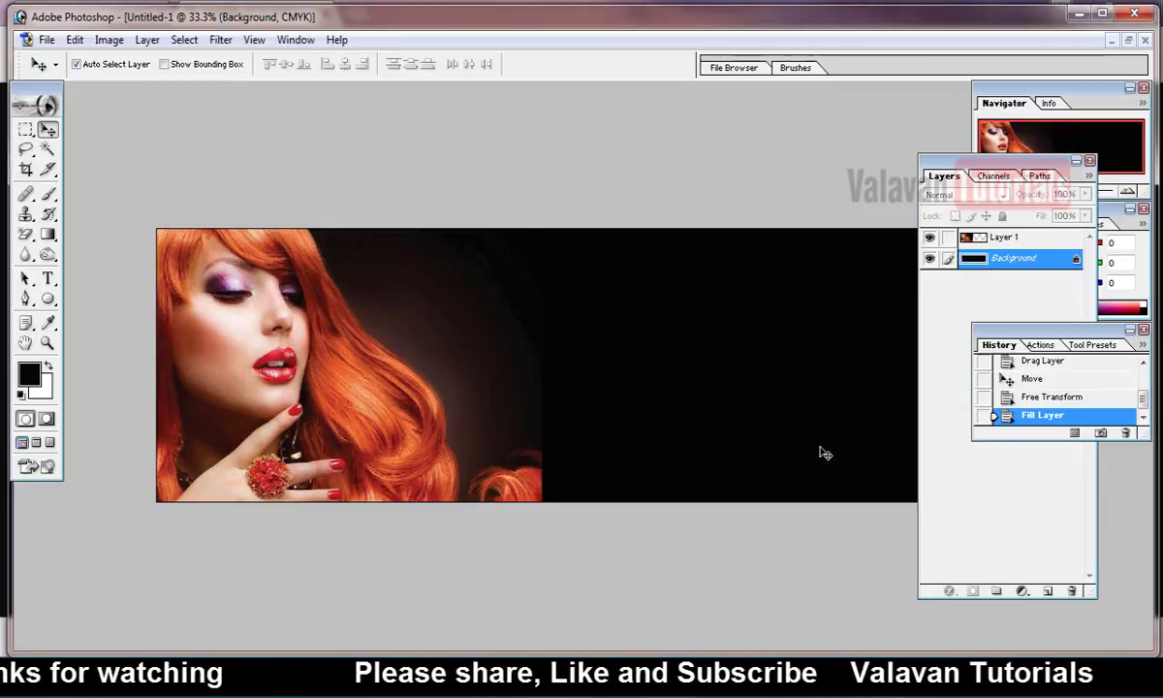
Step: Select the model photo's layer and set the Eraser to a soft round brush 486 px in diameter
{"action": "right_click", "coordinate": [385, 341]}
{"action": "left_click", "coordinate": [419, 347]}
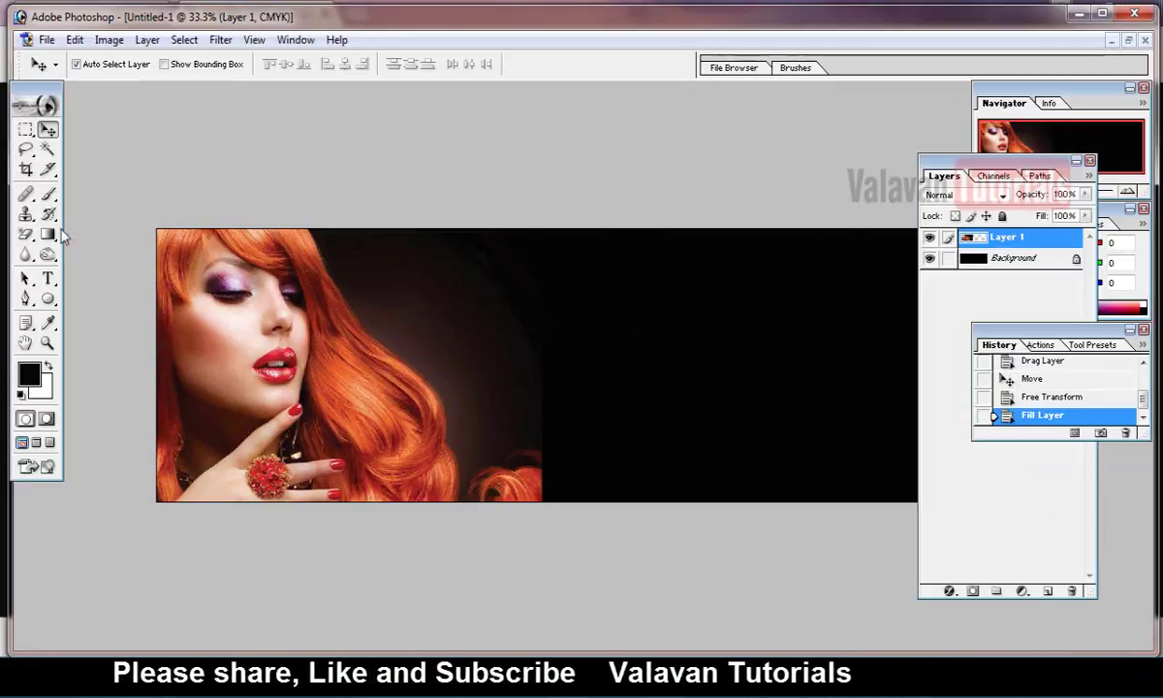
{"action": "left_click", "coordinate": [27, 234]}
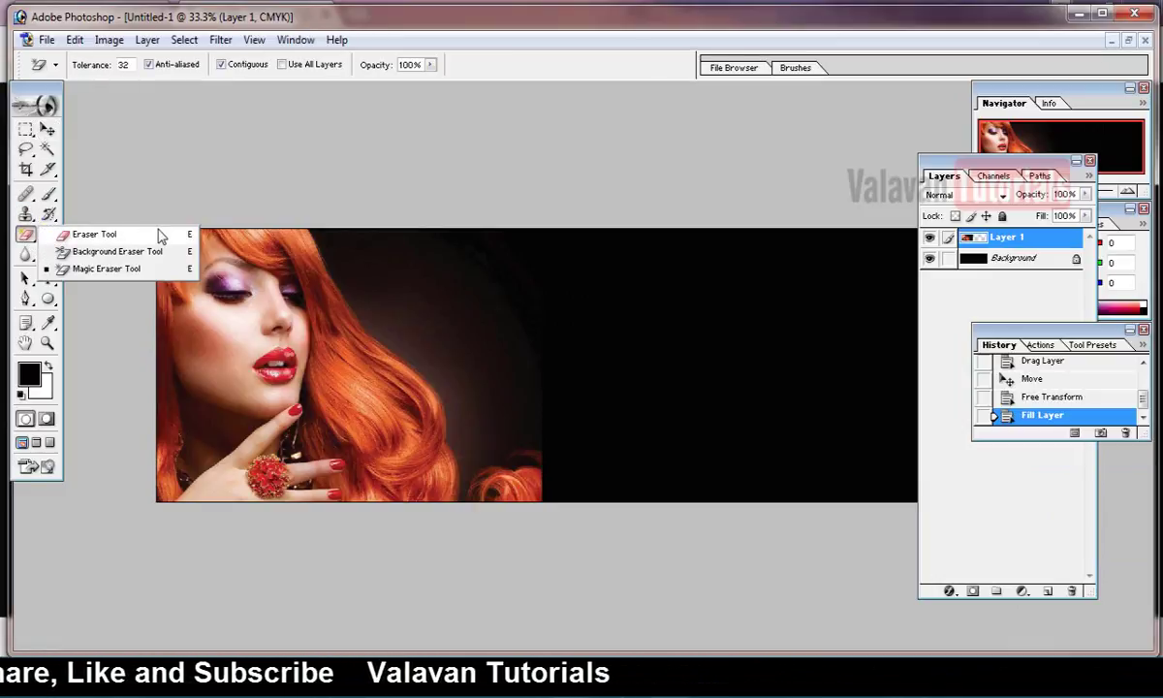
{"action": "left_click", "coordinate": [29, 240]}
{"action": "left_click", "coordinate": [29, 238]}
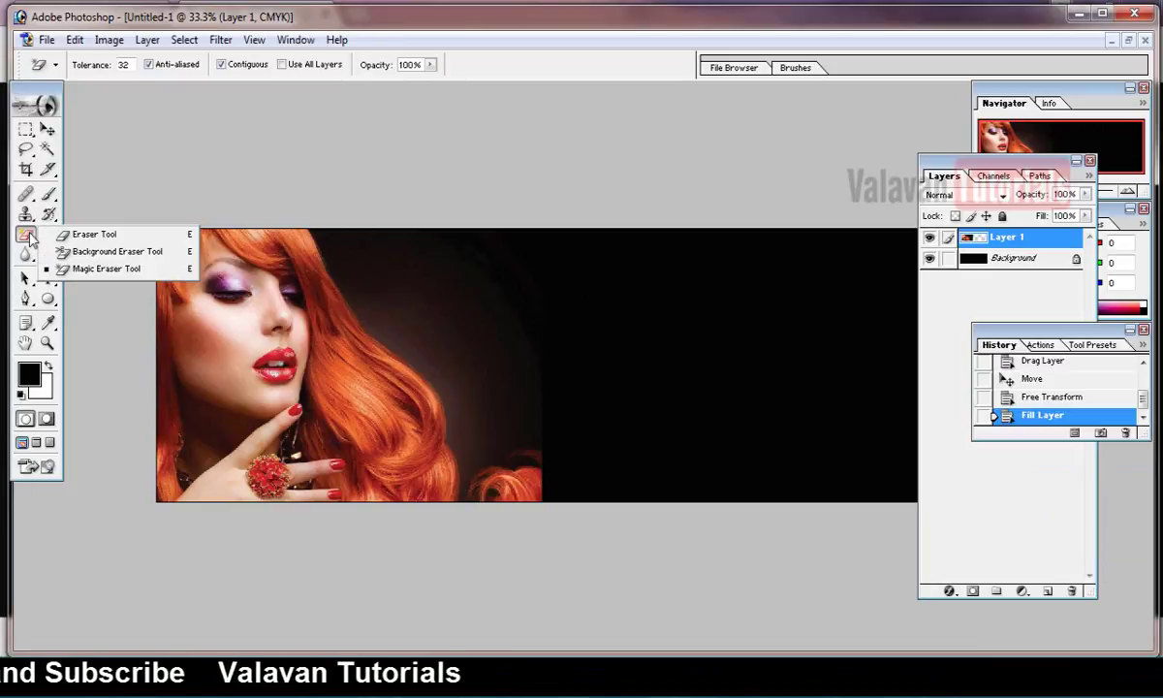
{"action": "left_click", "coordinate": [133, 238]}
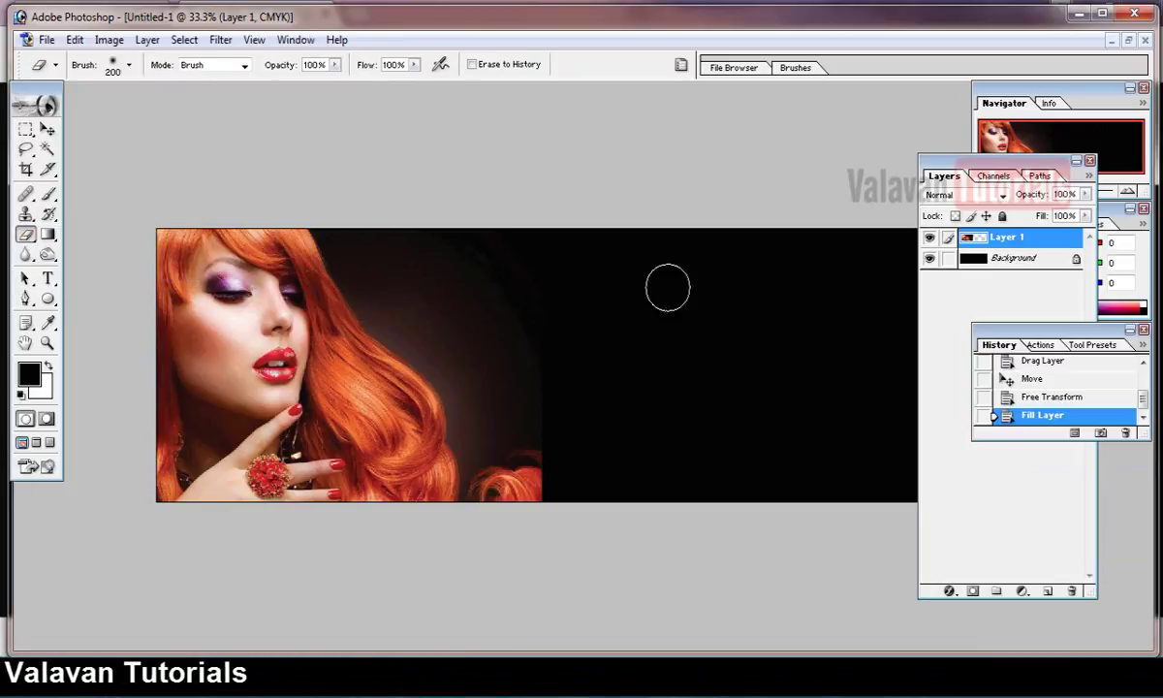
{"action": "left_click", "coordinate": [129, 66]}
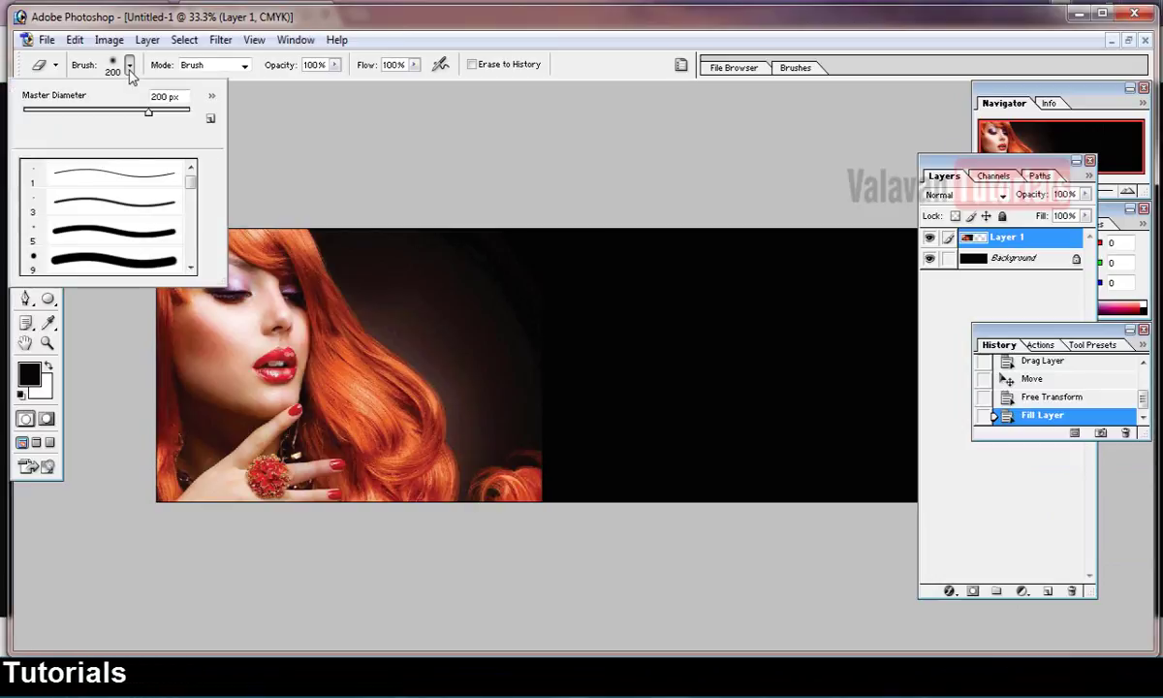
{"action": "left_click_drag", "start_coordinate": [149, 112], "coordinate": [176, 112]}
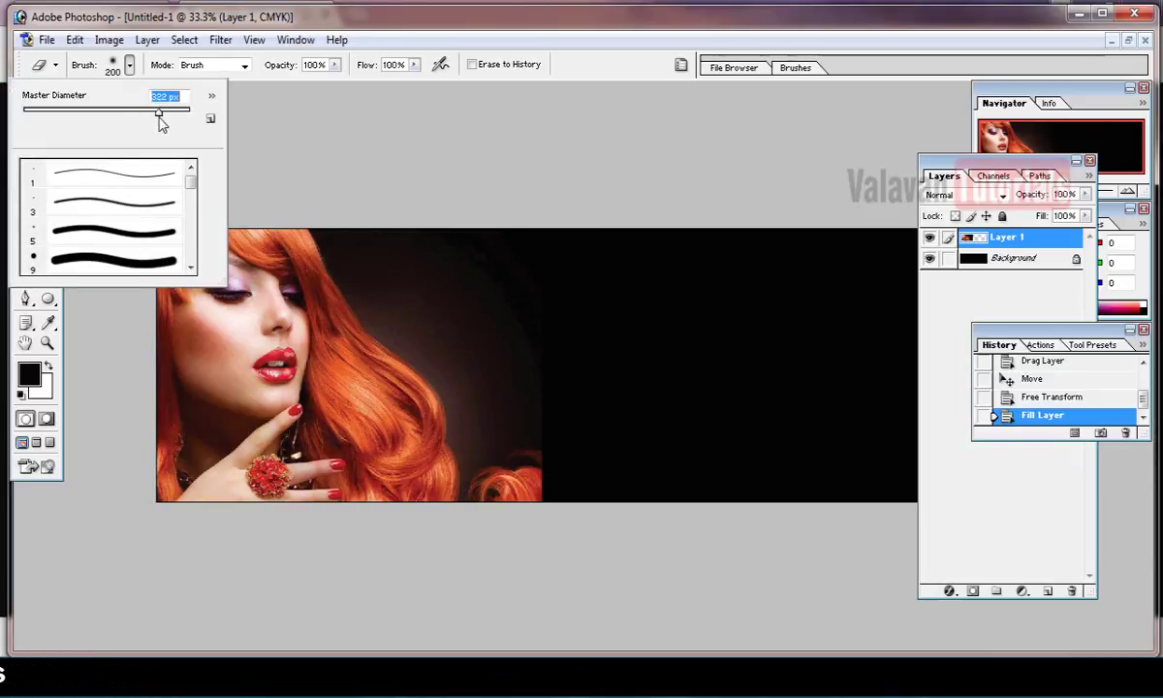
{"action": "scroll", "coordinate": [165, 245], "scroll_direction": "down", "scroll_amount": 5}
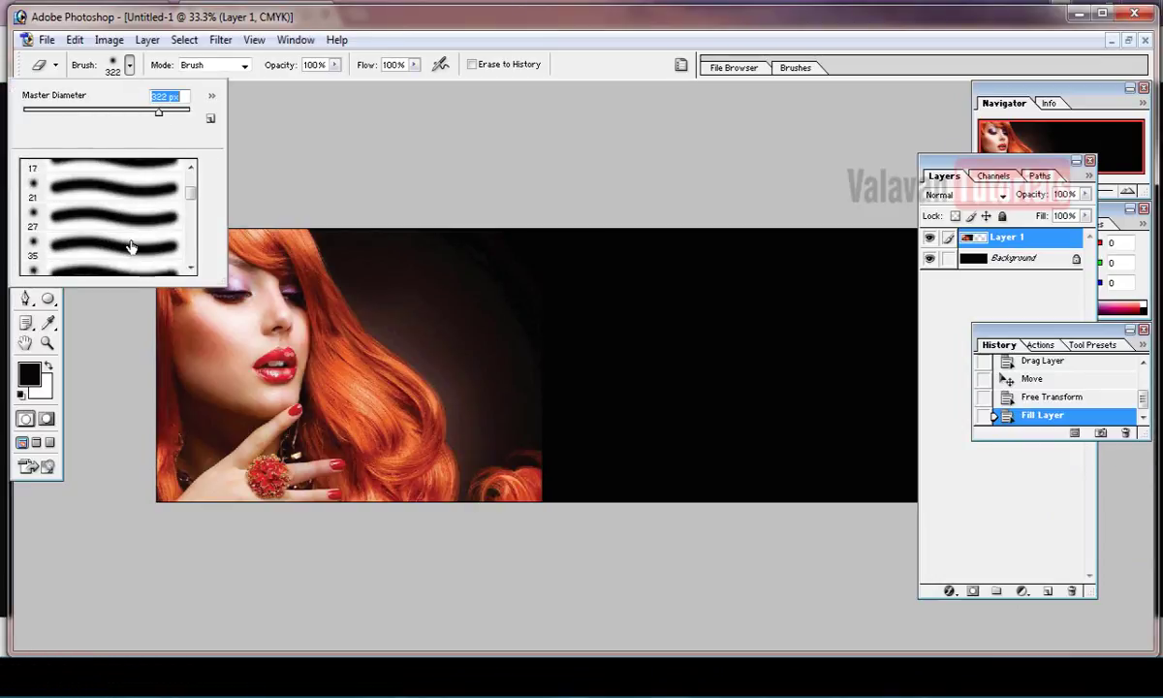
{"action": "scroll", "coordinate": [132, 251], "scroll_direction": "down", "scroll_amount": 1}
{"action": "left_click", "coordinate": [104, 232]}
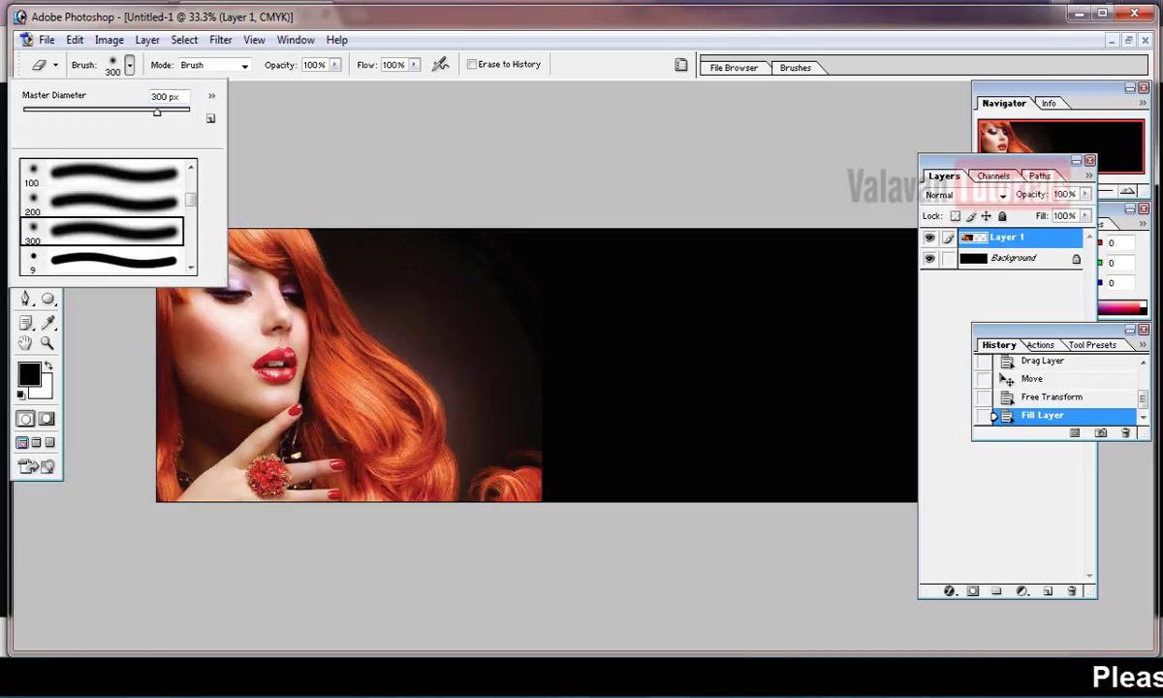
{"action": "left_click_drag", "start_coordinate": [158, 112], "coordinate": [173, 113]}
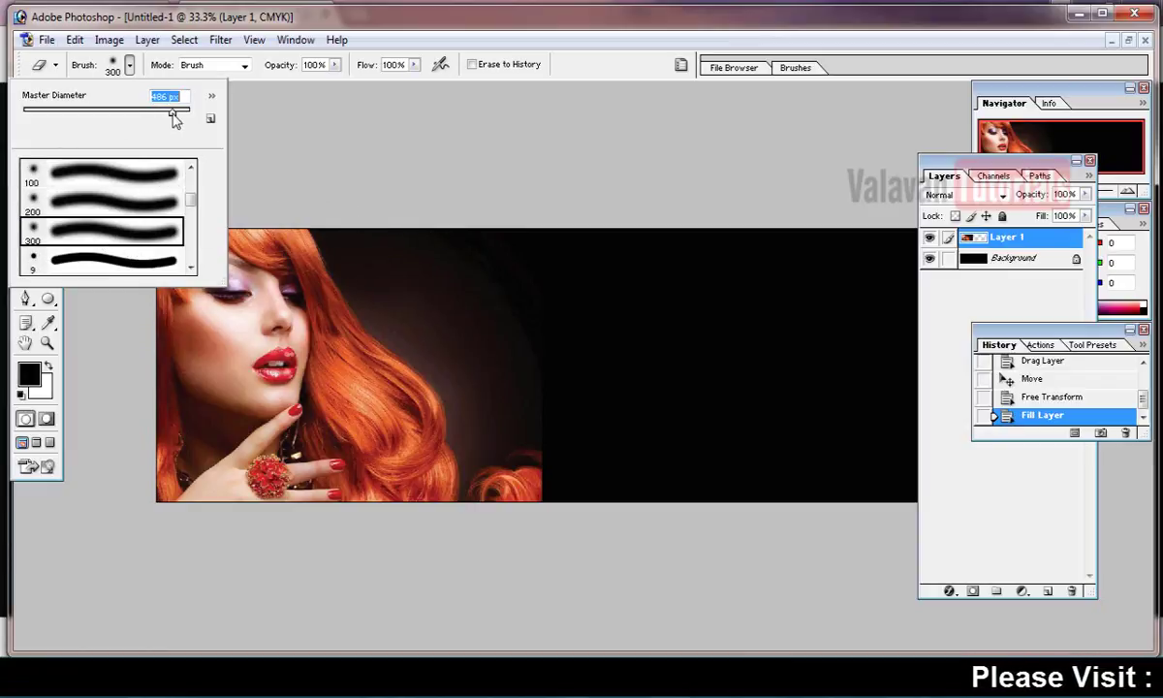
{"action": "key", "text": "Return"}
Step: Erase the photo's right edge and the stray hair at its lower right corner, fading it into the black background
{"action": "mouse_move", "coordinate": [576, 410]}
{"action": "left_mouse_down"}
{"action": "mouse_move", "coordinate": [536, 520]}
{"action": "mouse_move", "coordinate": [544, 476]}
{"action": "mouse_move", "coordinate": [524, 506]}
{"action": "mouse_move", "coordinate": [520, 480]}
{"action": "mouse_move", "coordinate": [524, 494]}
{"action": "mouse_move", "coordinate": [528, 337]}
{"action": "mouse_move", "coordinate": [499, 233]}
{"action": "mouse_move", "coordinate": [501, 266]}
{"action": "left_mouse_up"}
{"action": "left_click", "coordinate": [518, 518]}
{"action": "left_click", "coordinate": [683, 359]}
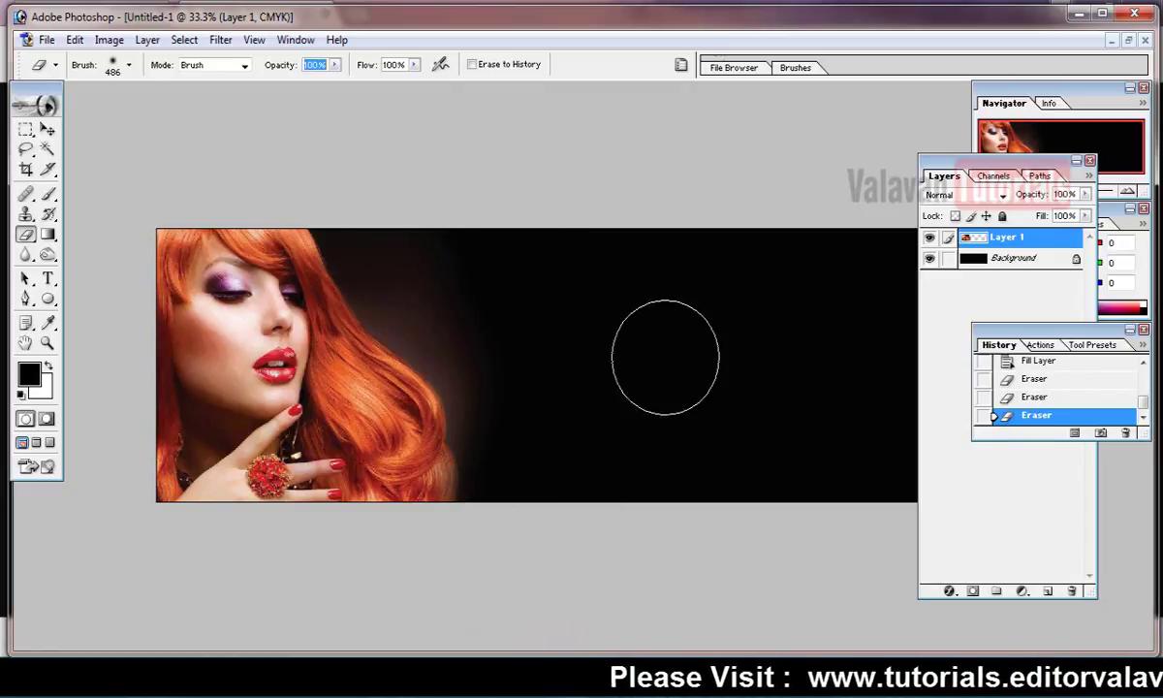
{"action": "left_click", "coordinate": [758, 287]}
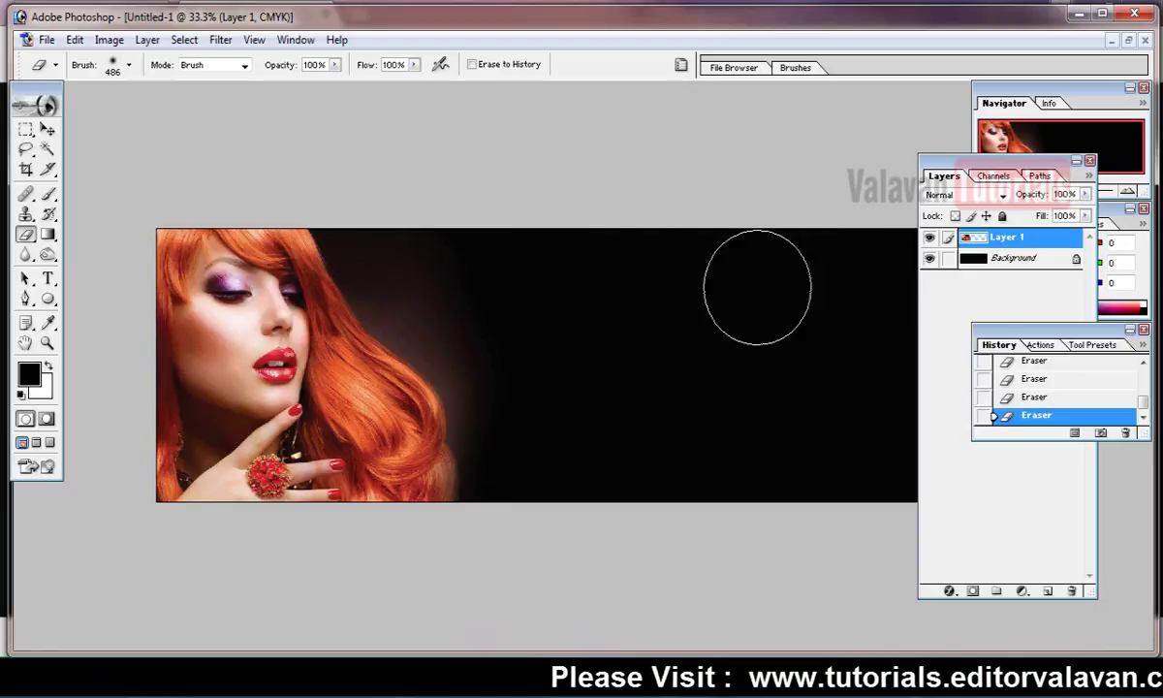
{"action": "left_click", "coordinate": [48, 130]}
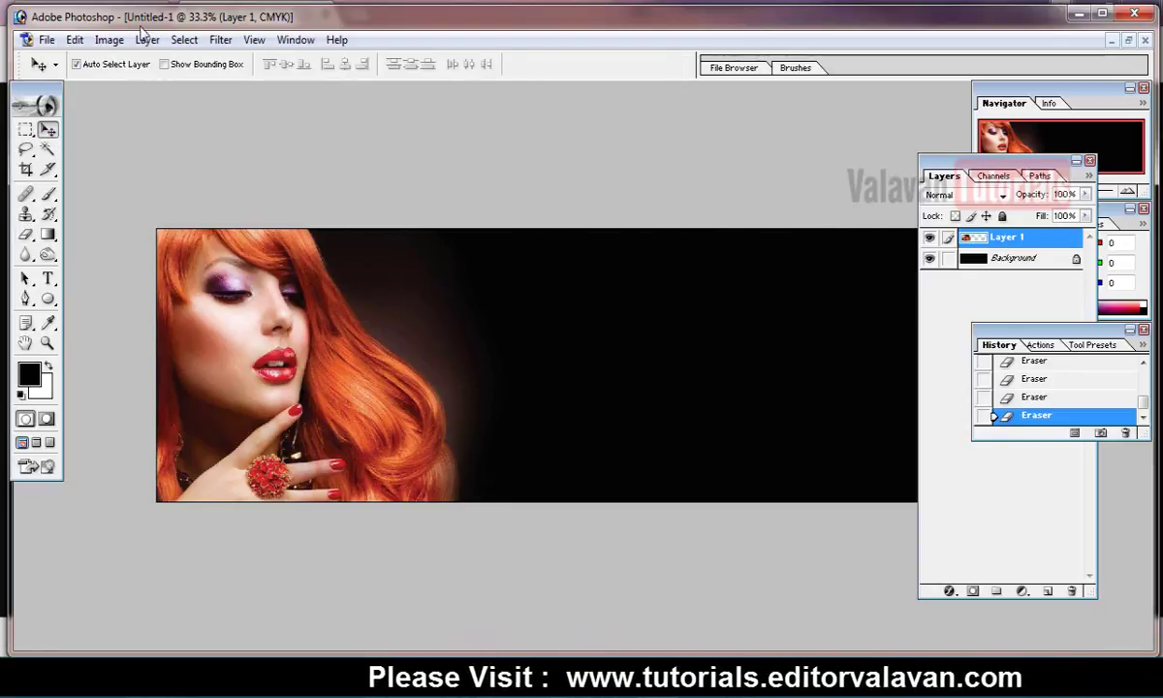
Step: Boost the model photo's contrast slightly with the Brightness/Contrast adjustment
{"action": "left_click", "coordinate": [108, 39]}
{"action": "mouse_move", "coordinate": [145, 90]}
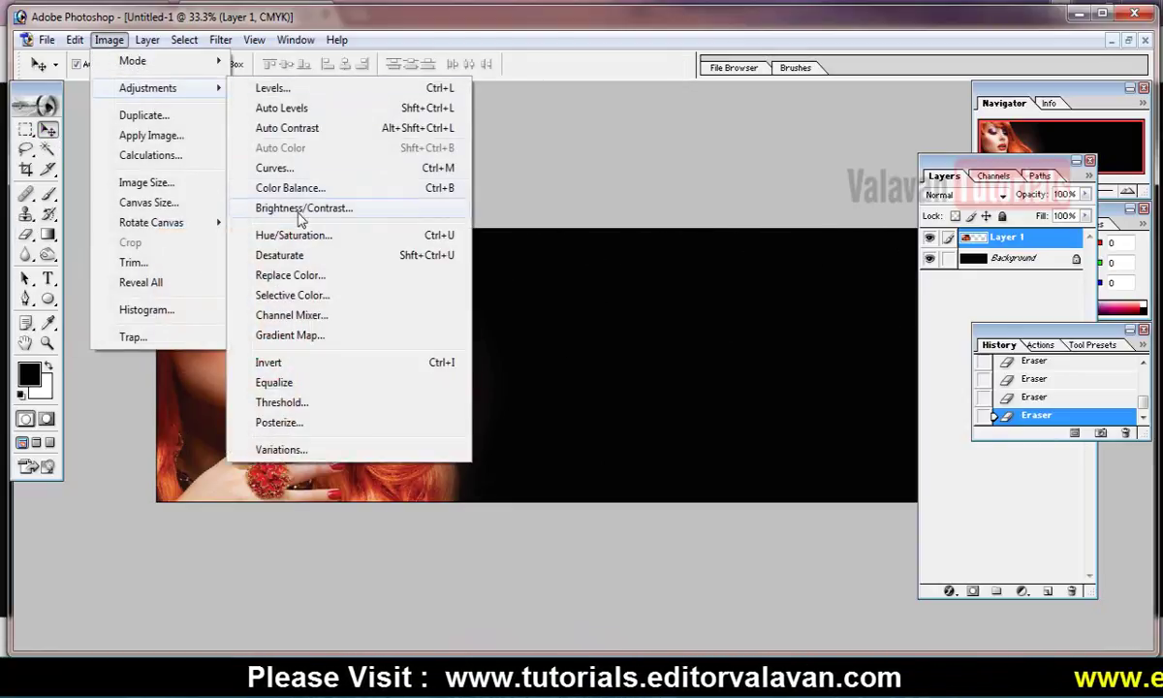
{"action": "left_click", "coordinate": [283, 206]}
{"action": "left_click_drag", "start_coordinate": [379, 238], "coordinate": [390, 241]}
{"action": "left_click", "coordinate": [514, 173]}
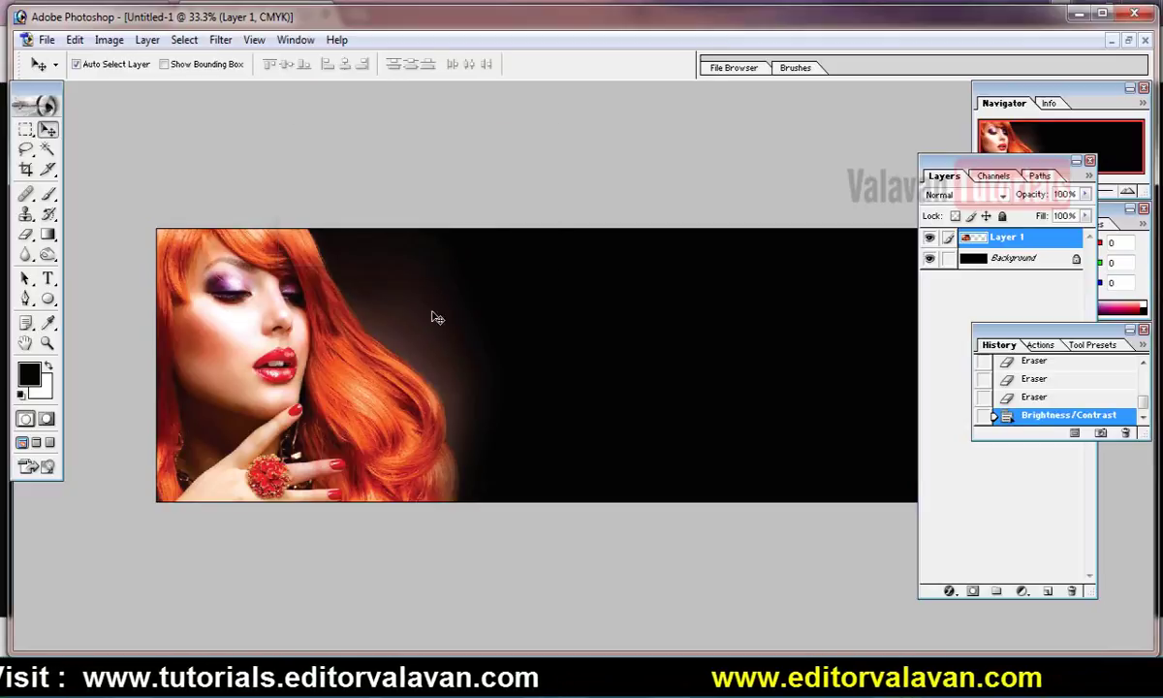
Step: Compare the model's face and hair with and without the Brightness/Contrast adjustment in an enlarged view, repeatedly undoing and redoing it
{"action": "key", "text": "z"}
{"action": "left_click_drag", "start_coordinate": [465, 196], "coordinate": [114, 649]}
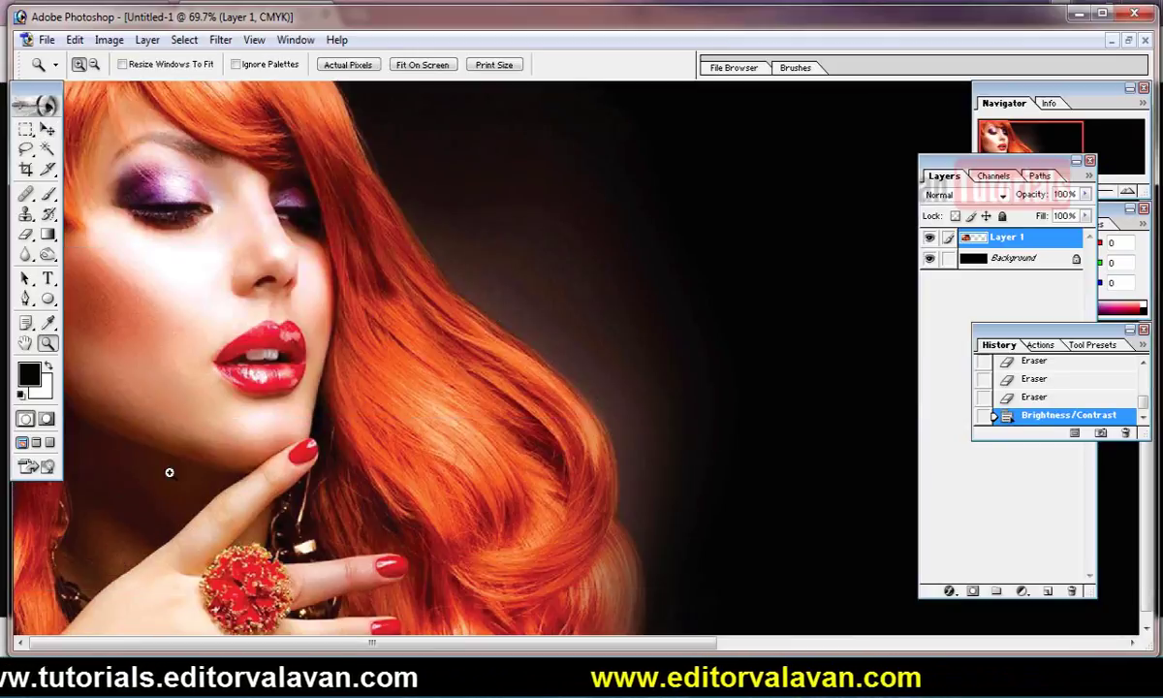
{"action": "key", "text": "Tab"}
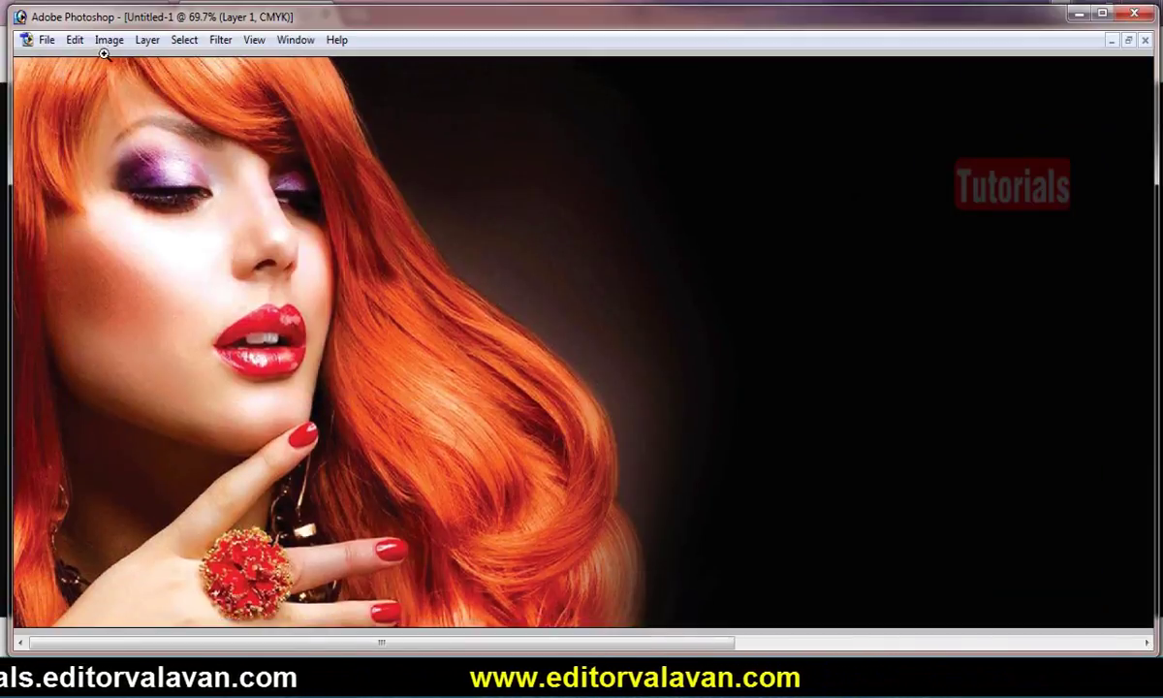
{"action": "left_click", "coordinate": [76, 40]}
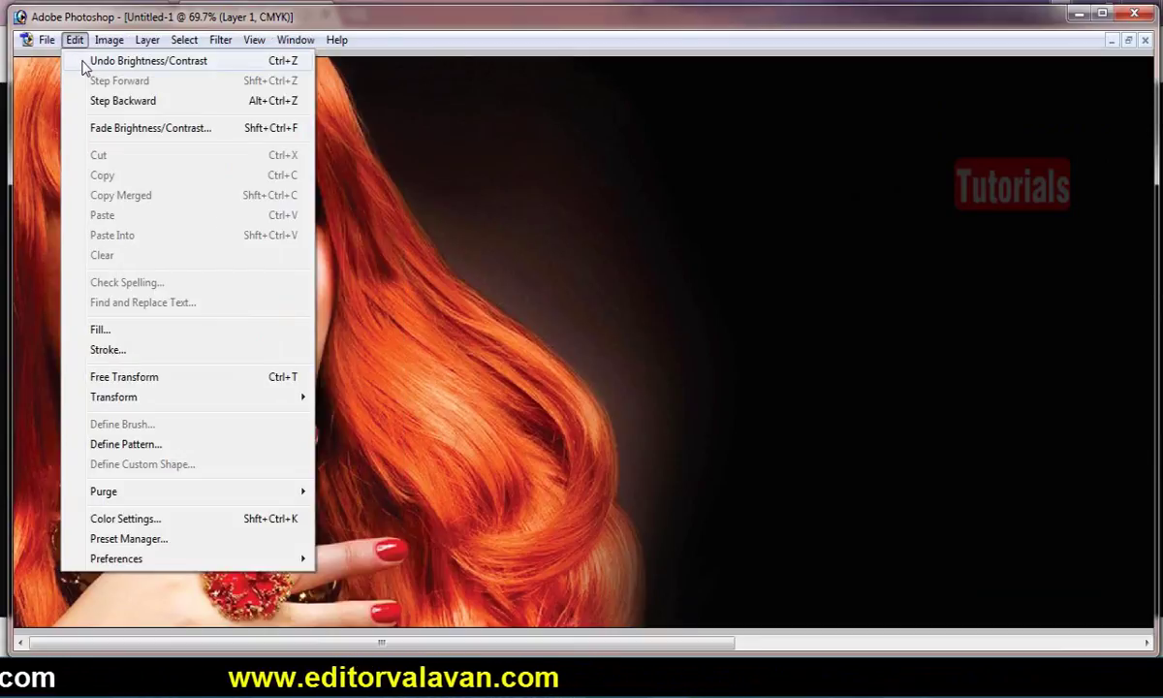
{"action": "left_click", "coordinate": [85, 62]}
{"action": "left_click", "coordinate": [75, 41]}
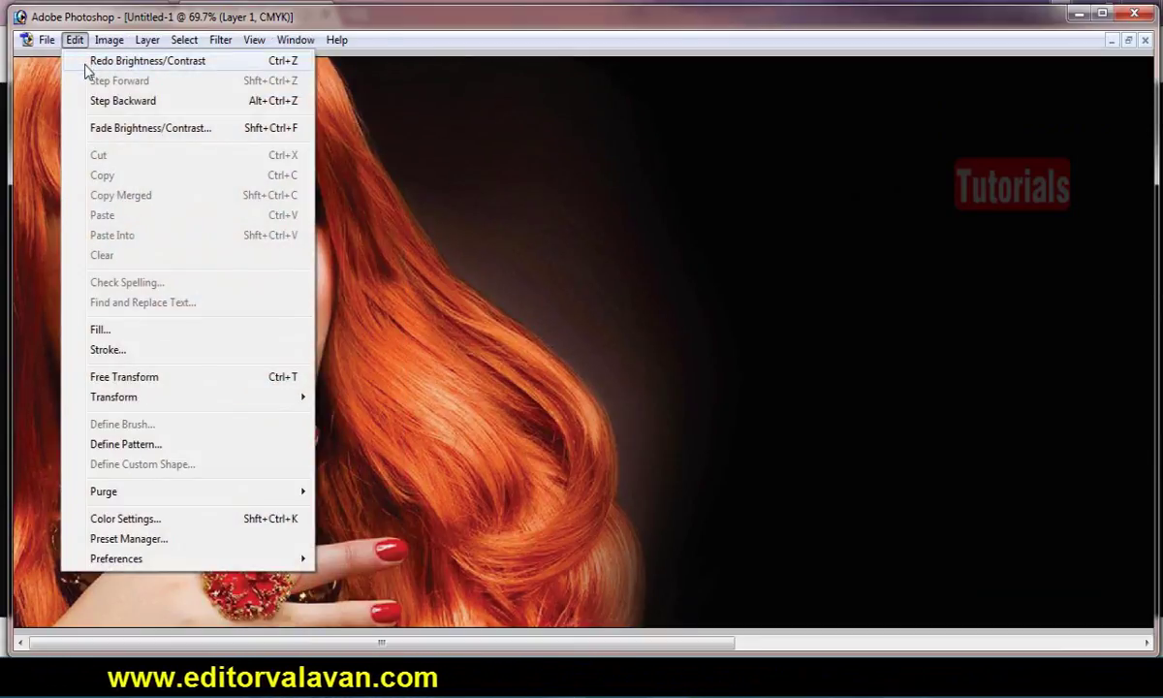
{"action": "left_click", "coordinate": [86, 62]}
{"action": "left_click", "coordinate": [74, 40]}
{"action": "left_click", "coordinate": [85, 62]}
{"action": "left_click", "coordinate": [75, 41]}
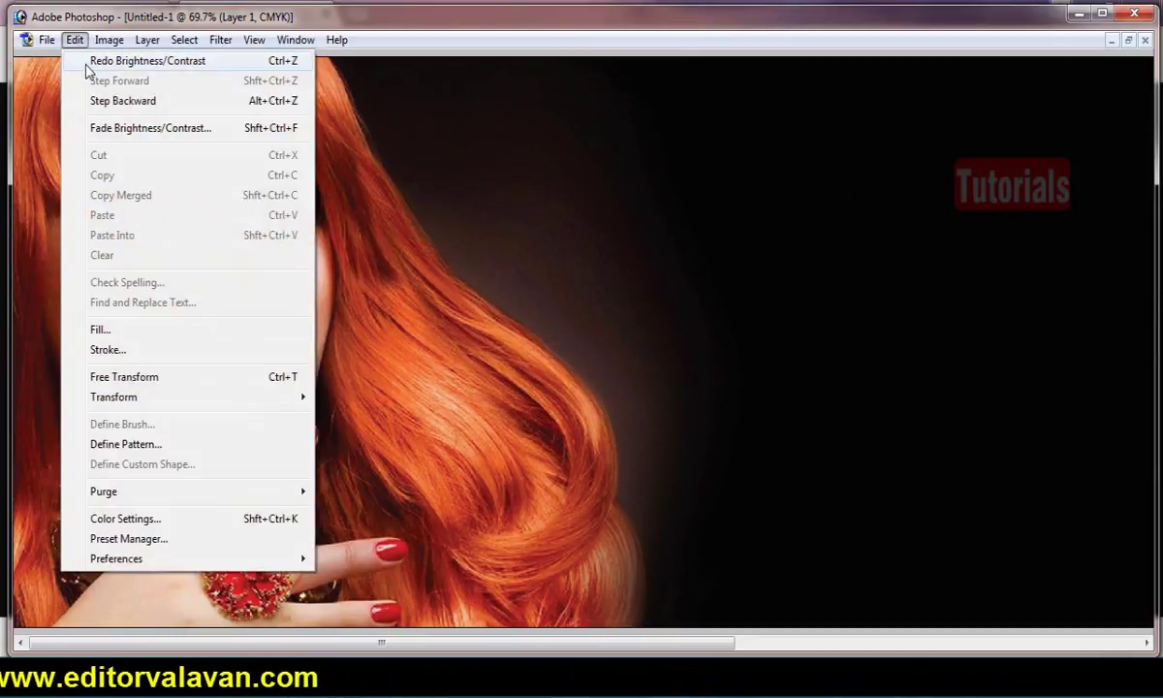
{"action": "left_click", "coordinate": [85, 61]}
{"action": "left_click", "coordinate": [74, 40]}
{"action": "left_click", "coordinate": [85, 61]}
{"action": "key", "text": "ctrl+z"}
{"action": "key", "text": "ctrl+z"}
{"action": "key", "text": "ctrl+z"}
{"action": "key", "text": "ctrl+z"}
{"action": "key", "text": "ctrl+z"}
{"action": "key", "text": "ctrl+z"}
{"action": "key", "text": "ctrl+z"}
{"action": "key", "text": "ctrl+z"}
{"action": "key", "text": "ctrl+z"}
Step: Convert the banner from CMYK to RGB colour mode without flattening the layers
{"action": "right_click", "coordinate": [147, 210]}
{"action": "left_click", "coordinate": [193, 227]}
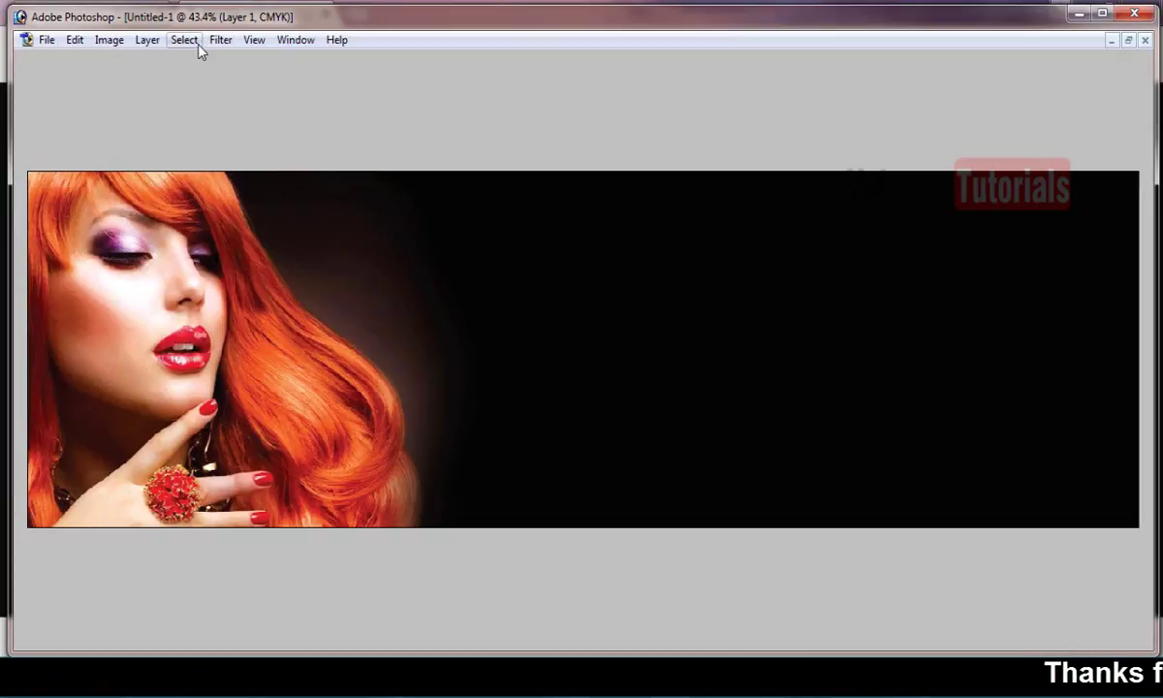
{"action": "left_click", "coordinate": [104, 41]}
{"action": "mouse_move", "coordinate": [152, 62]}
{"action": "left_click", "coordinate": [283, 143]}
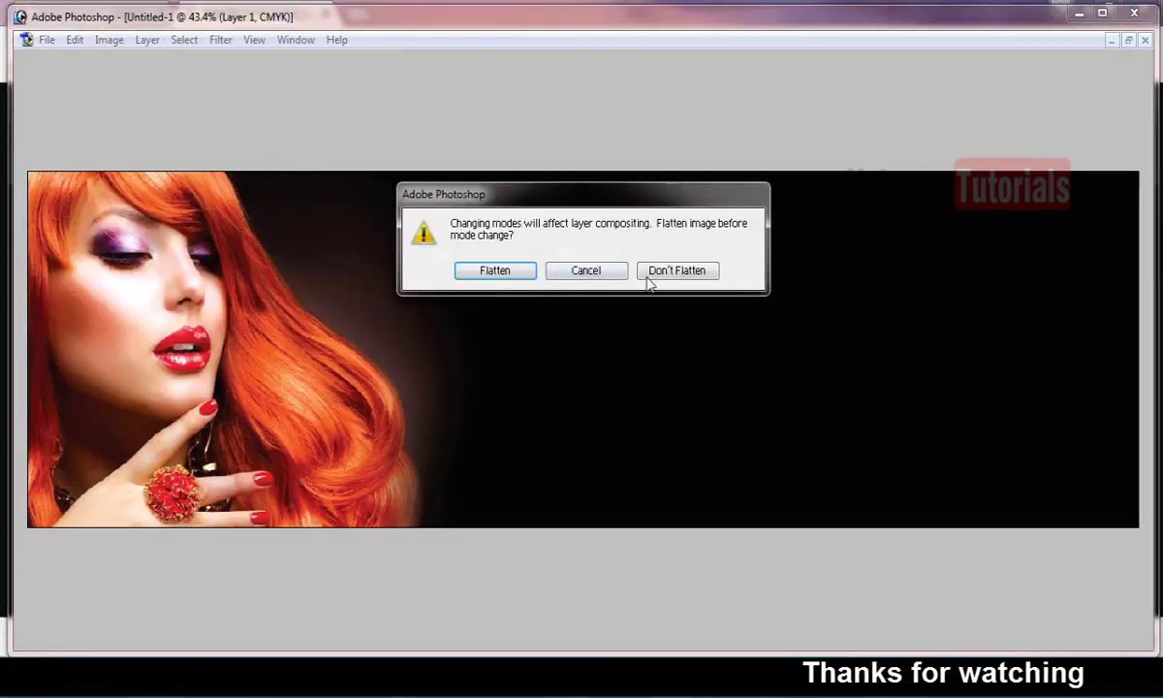
{"action": "left_click", "coordinate": [668, 272]}
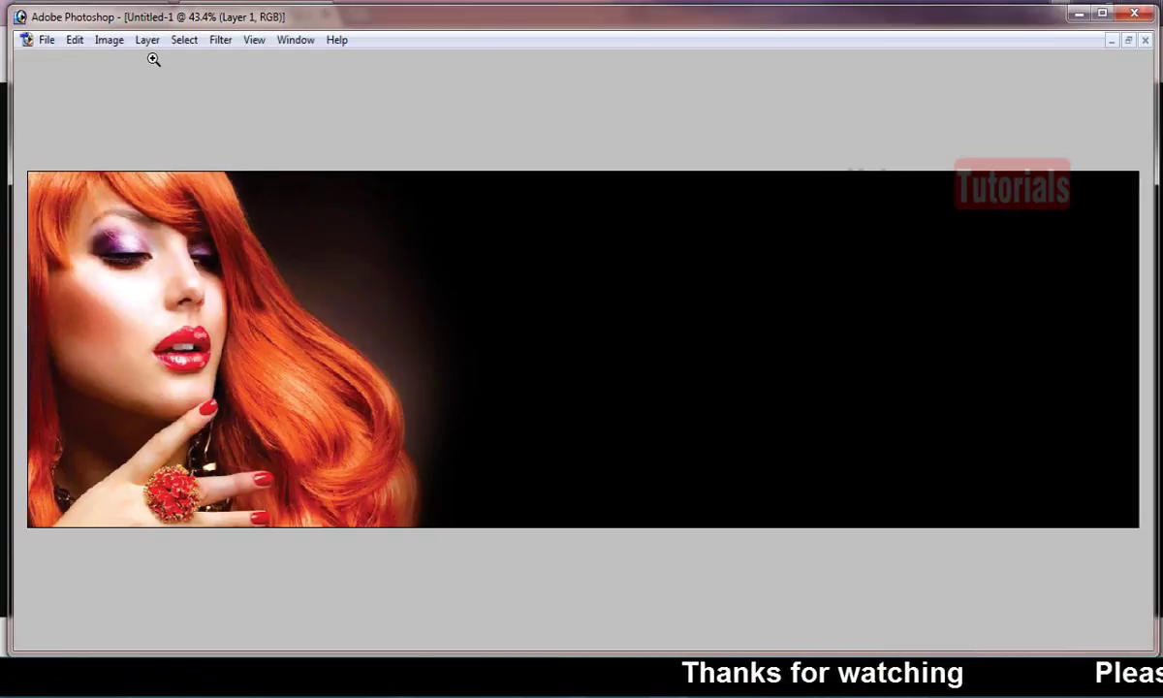
Step: Smooth the model's skin with the Topaz DeNoise 5 filter, using Overall Strength 0.15 and Adjust Shadow -0.80
{"action": "left_click", "coordinate": [221, 39]}
{"action": "mouse_move", "coordinate": [330, 444]}
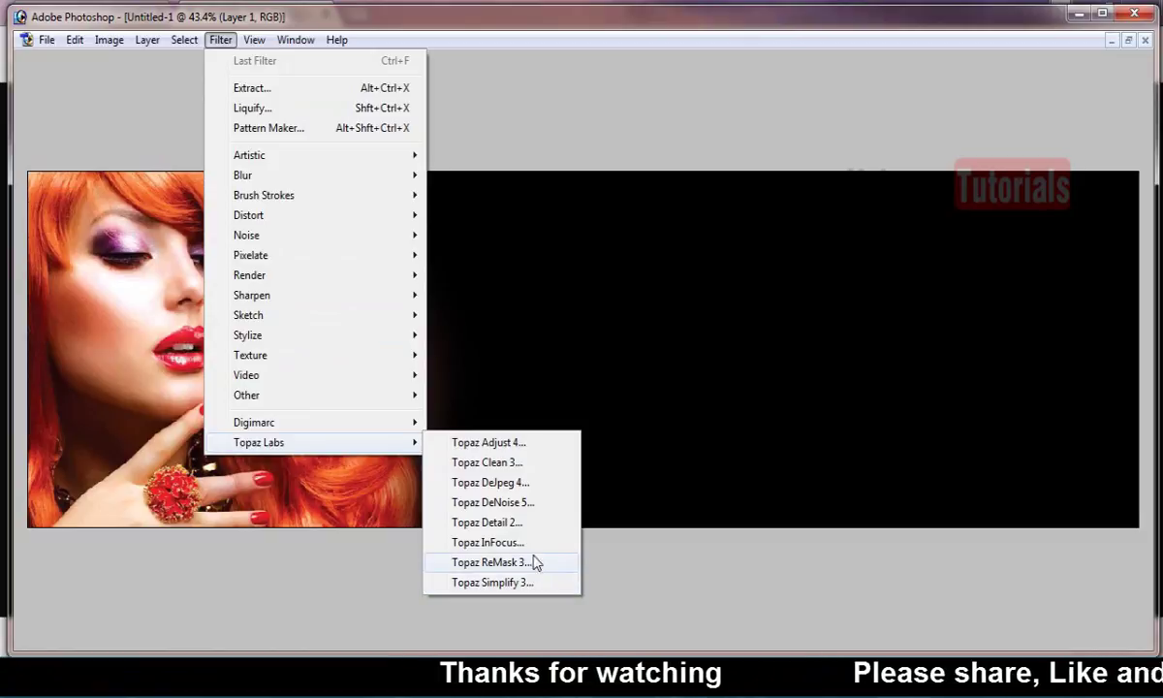
{"action": "left_click", "coordinate": [538, 504]}
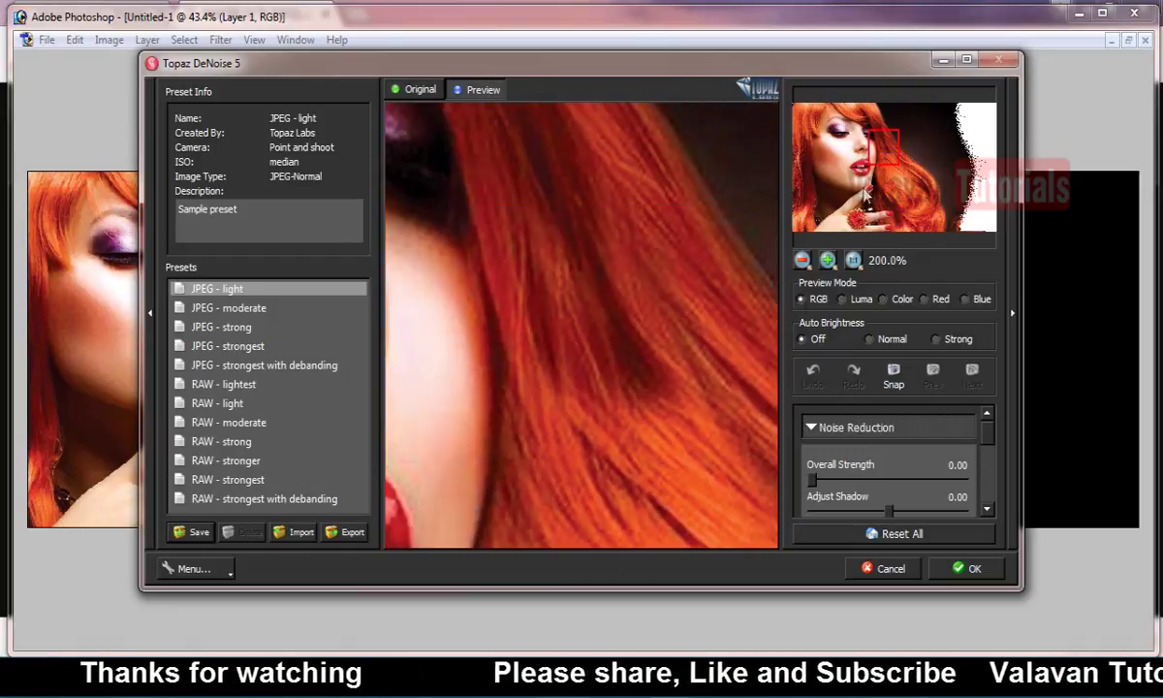
{"action": "left_click_drag", "start_coordinate": [865, 194], "coordinate": [831, 170]}
{"action": "left_click_drag", "start_coordinate": [728, 270], "coordinate": [565, 314]}
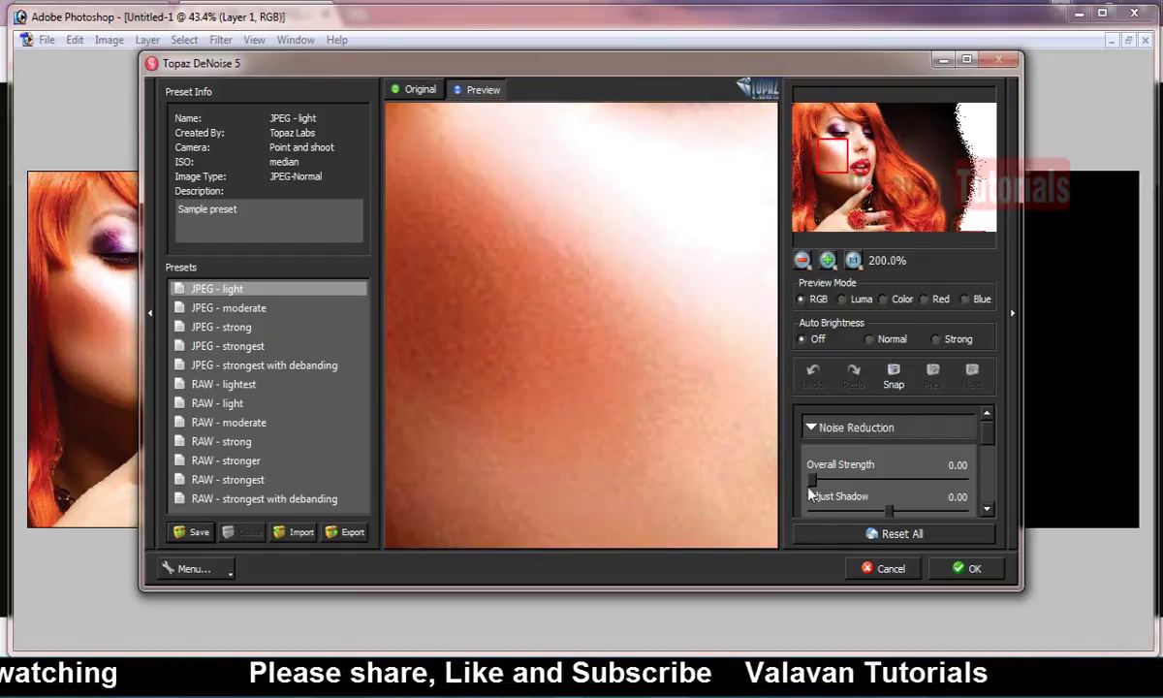
{"action": "left_click_drag", "start_coordinate": [819, 481], "coordinate": [826, 481]}
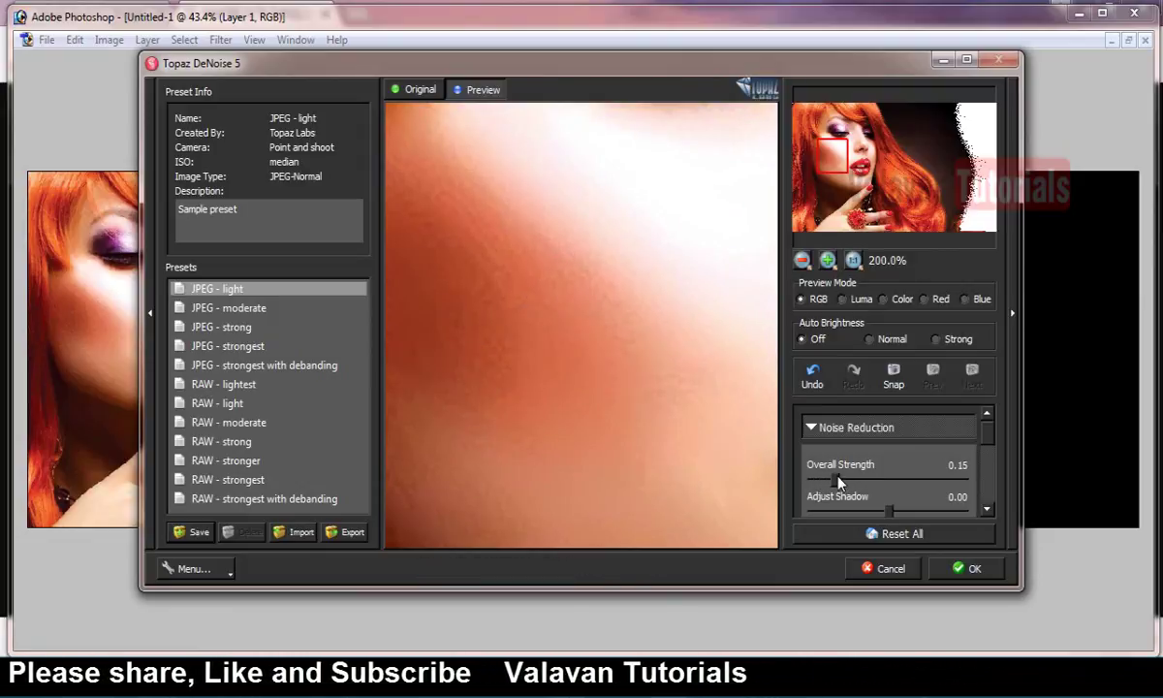
{"action": "left_click_drag", "start_coordinate": [886, 510], "coordinate": [834, 502]}
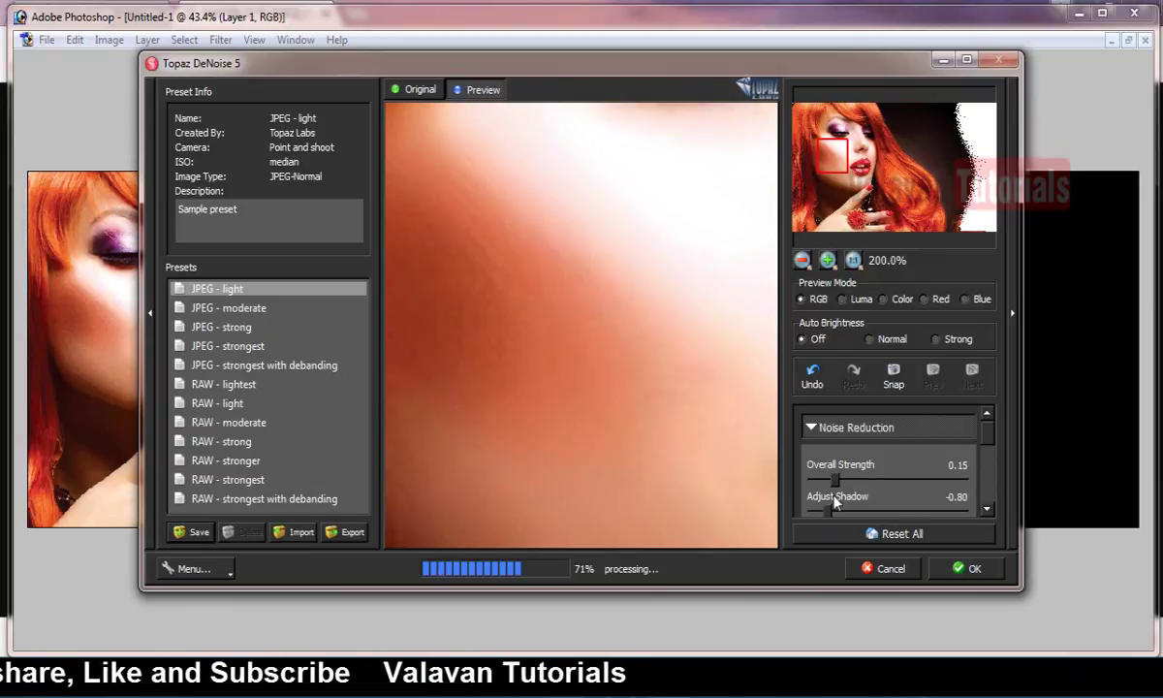
{"action": "left_click", "coordinate": [966, 568]}
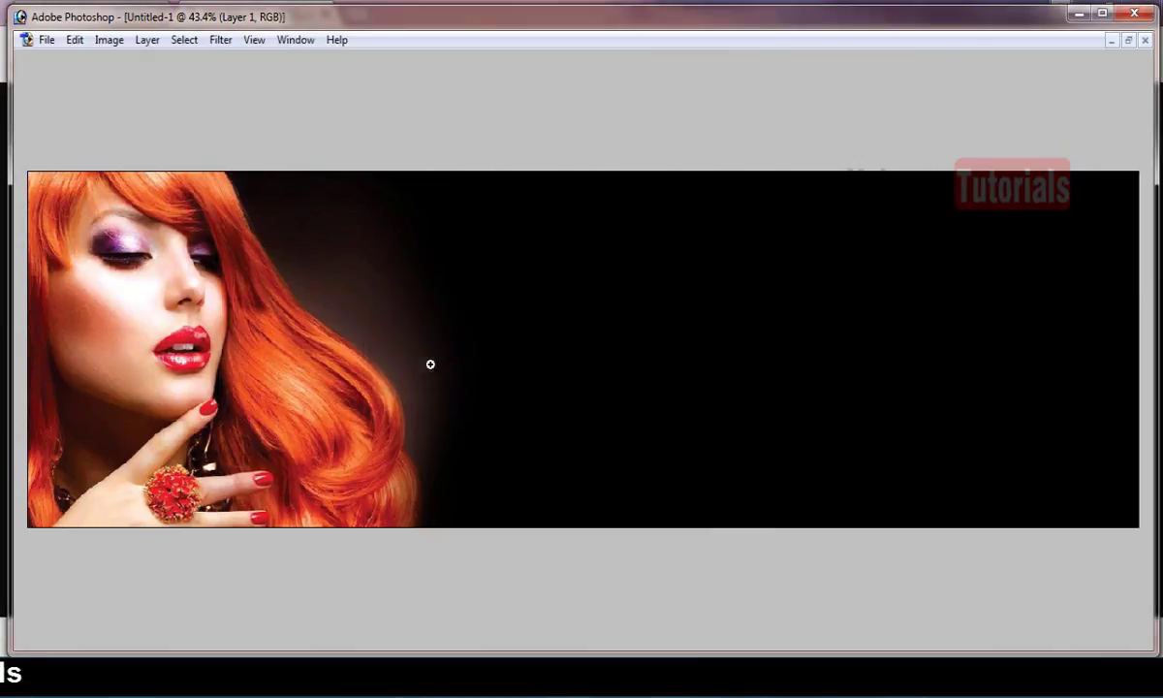
Step: Apply Color Balance to the photo, keeping midtones at 0 and shifting the highlights to -5 on the Magenta–Green axis
{"action": "left_click_drag", "start_coordinate": [48, 365], "coordinate": [122, 351]}
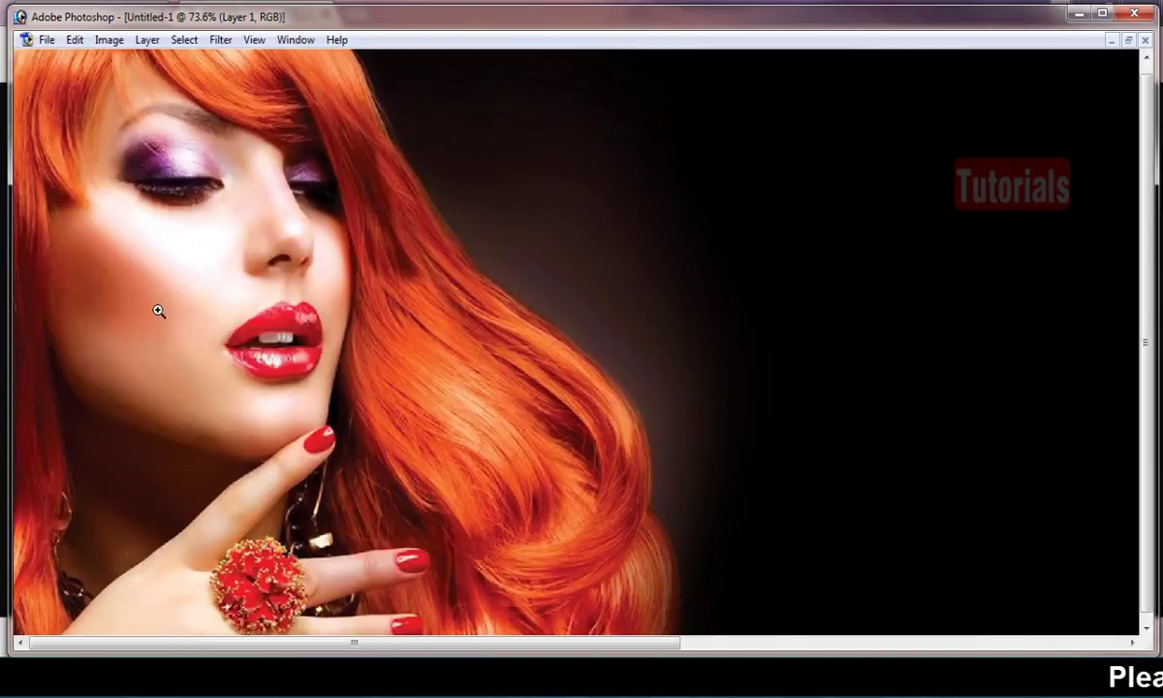
{"action": "left_click", "coordinate": [109, 44]}
{"action": "mouse_move", "coordinate": [163, 95]}
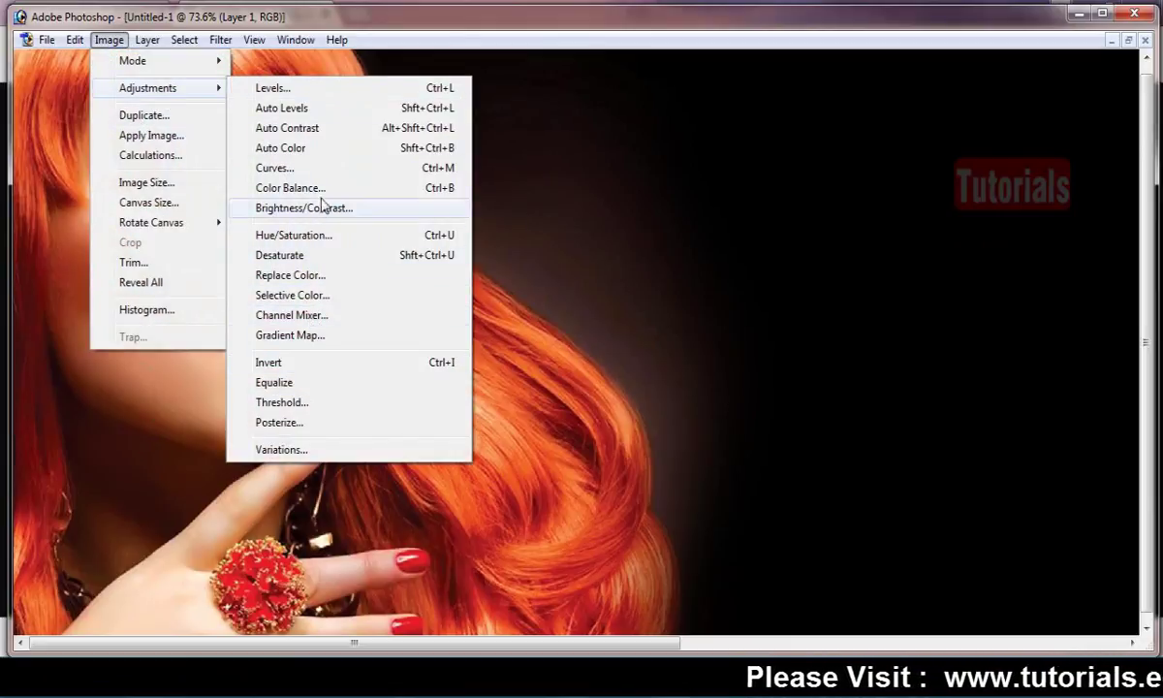
{"action": "left_click", "coordinate": [371, 187]}
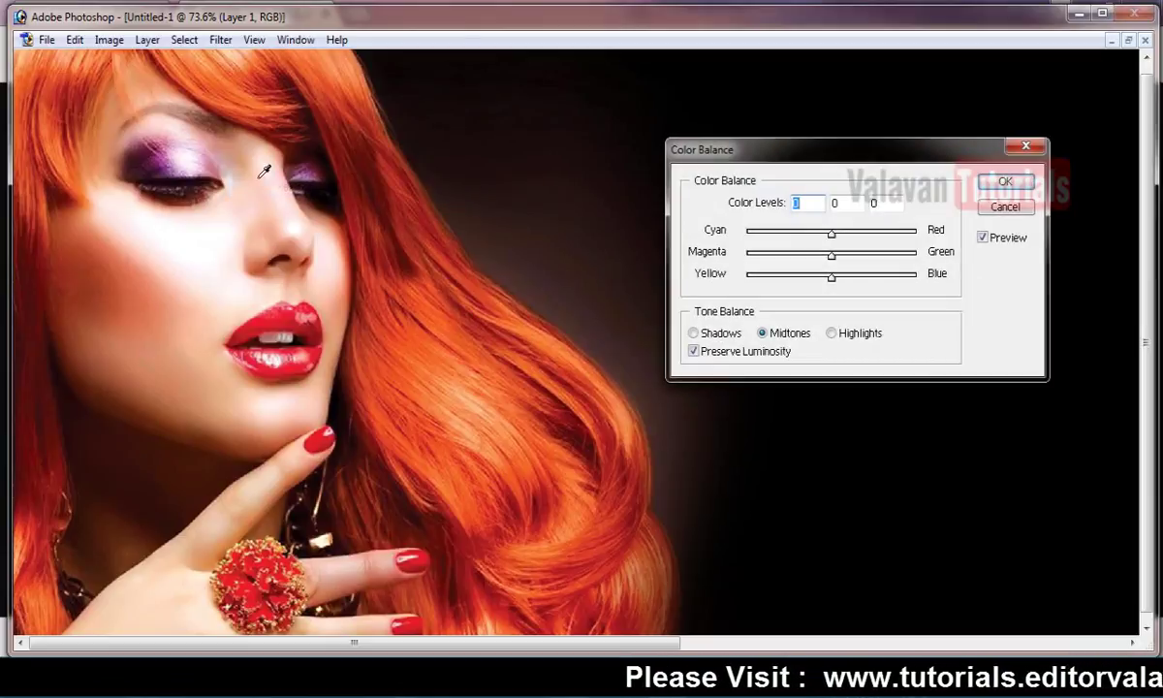
{"action": "mouse_move", "coordinate": [832, 258]}
{"action": "left_mouse_down"}
{"action": "mouse_move", "coordinate": [768, 271]}
{"action": "mouse_move", "coordinate": [809, 271]}
{"action": "mouse_move", "coordinate": [746, 263]}
{"action": "mouse_move", "coordinate": [872, 268]}
{"action": "mouse_move", "coordinate": [832, 275]}
{"action": "left_mouse_up"}
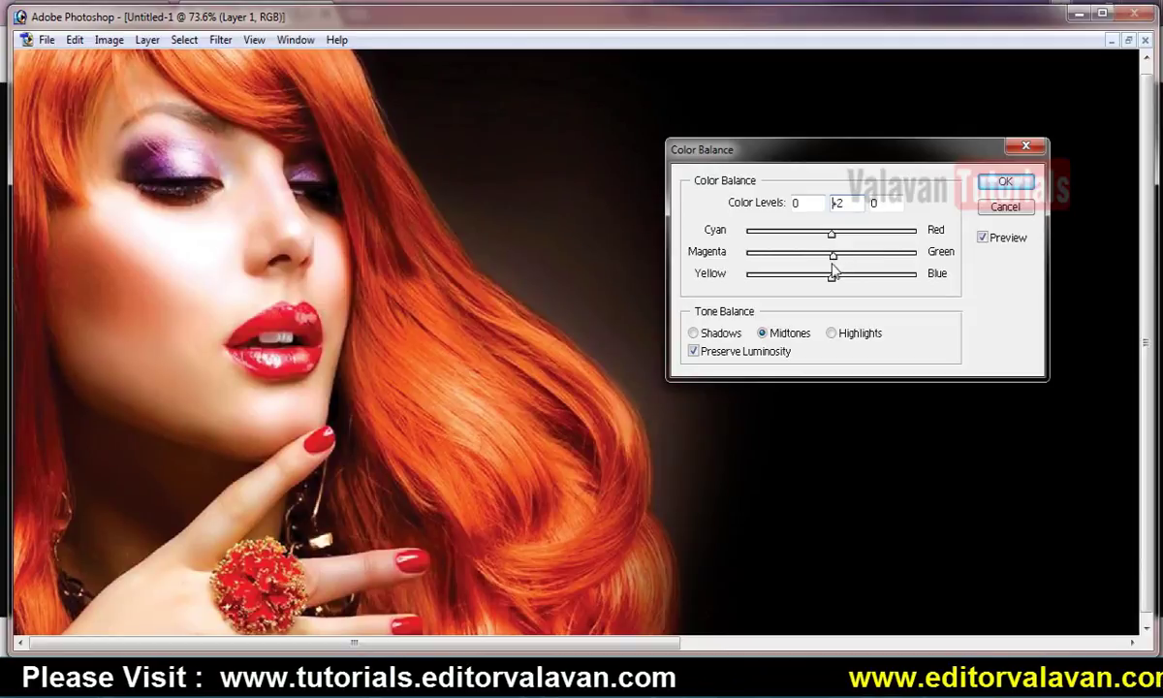
{"action": "type", "text": "0"}
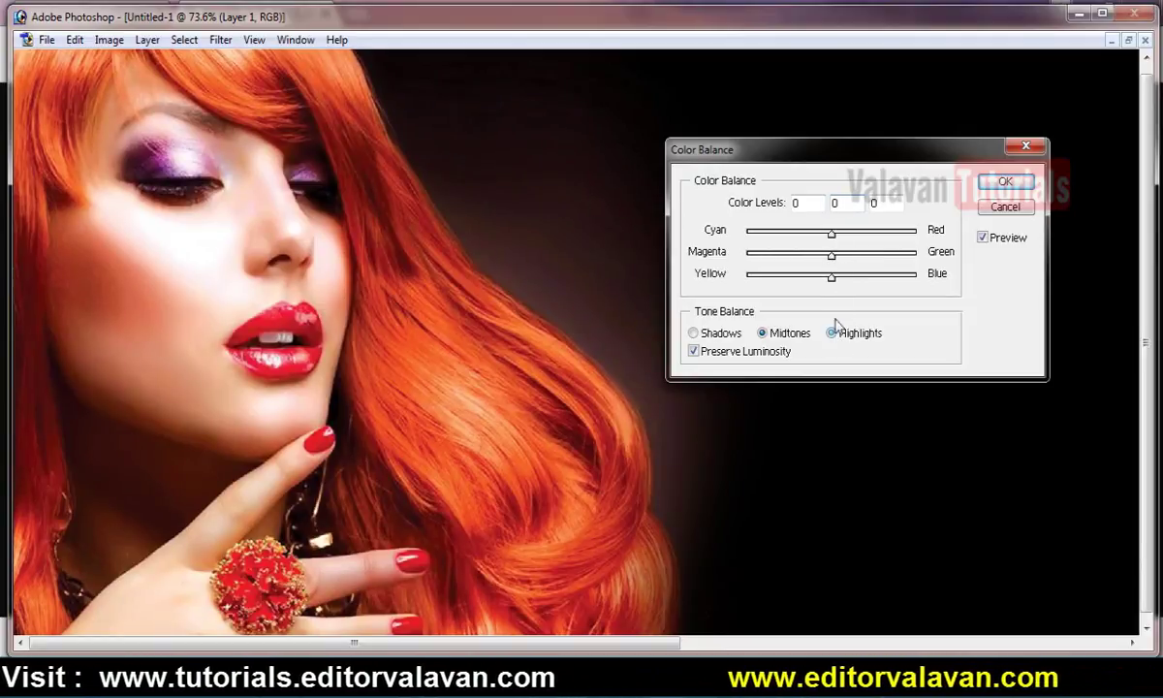
{"action": "left_click_drag", "start_coordinate": [832, 264], "coordinate": [829, 264]}
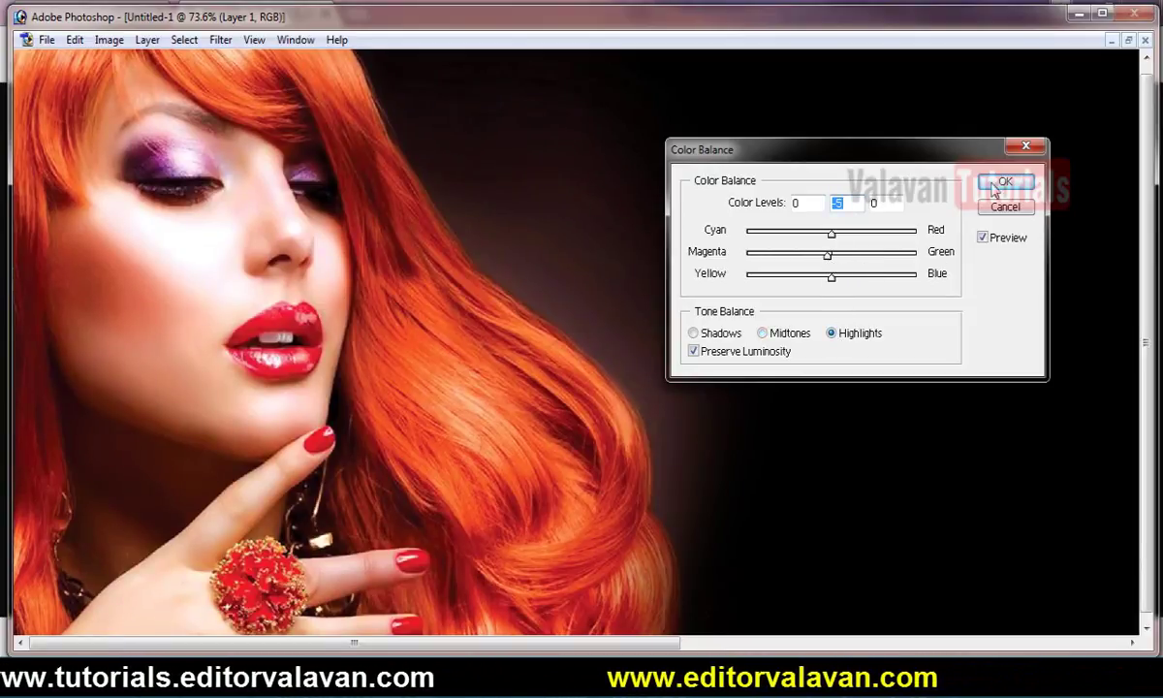
{"action": "key", "text": "Return"}
Step: Compare the model photo with and without the Color Balance adjustment by undoing and redoing it
{"action": "left_click", "coordinate": [74, 39]}
{"action": "left_click", "coordinate": [87, 59]}
{"action": "left_click", "coordinate": [75, 39]}
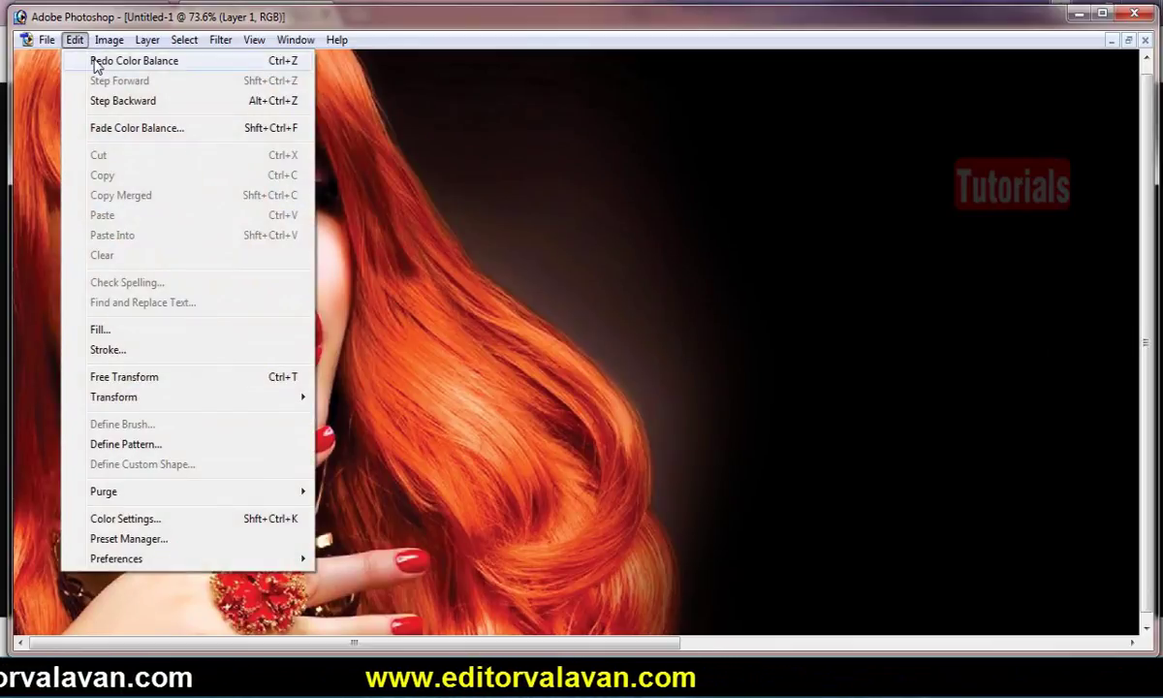
{"action": "left_click", "coordinate": [91, 60]}
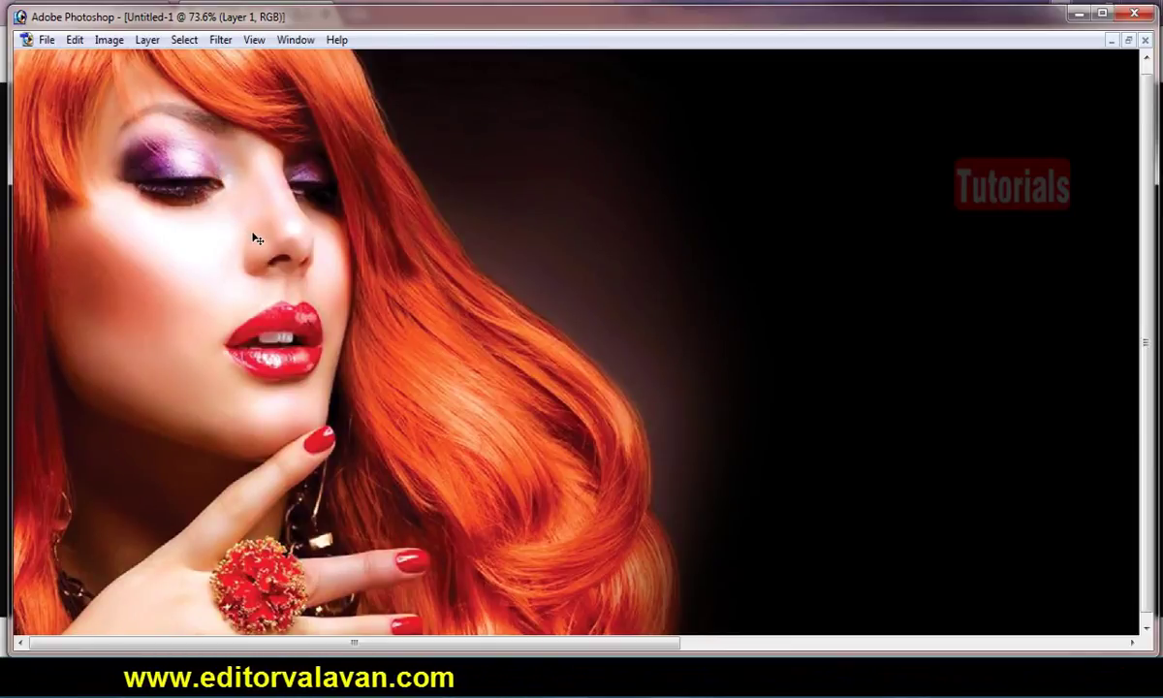
{"action": "key", "text": "ctrl+0"}
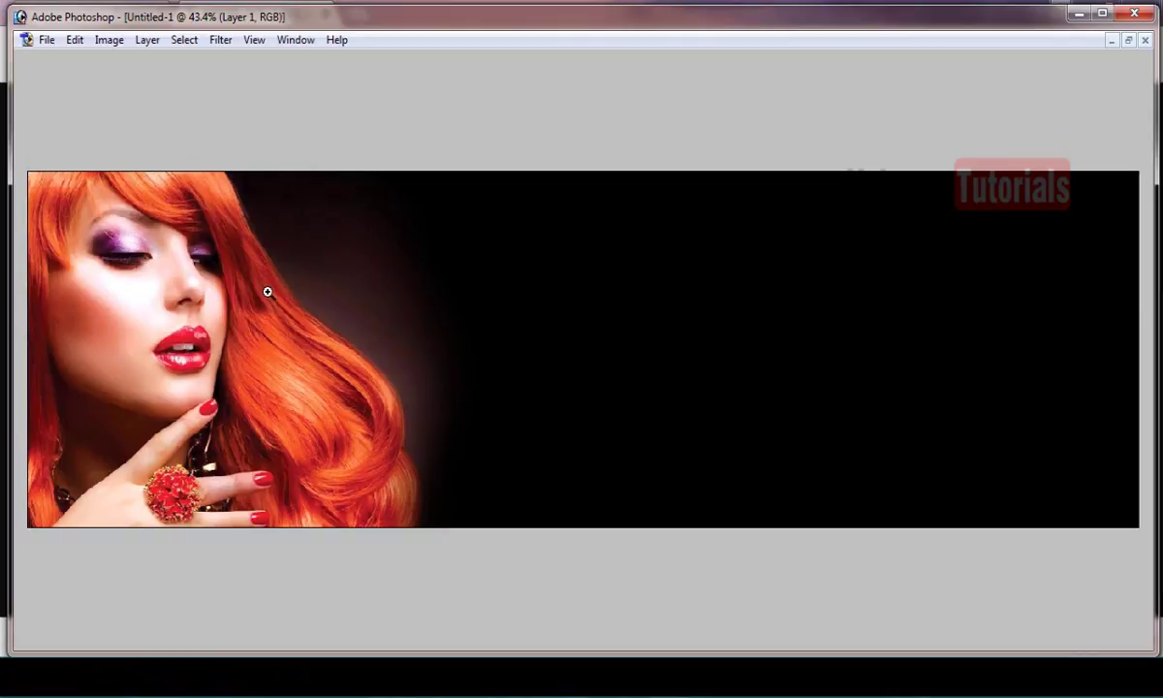
Step: Close the original red-haired model photo
{"action": "key", "text": "ctrl+Tab"}
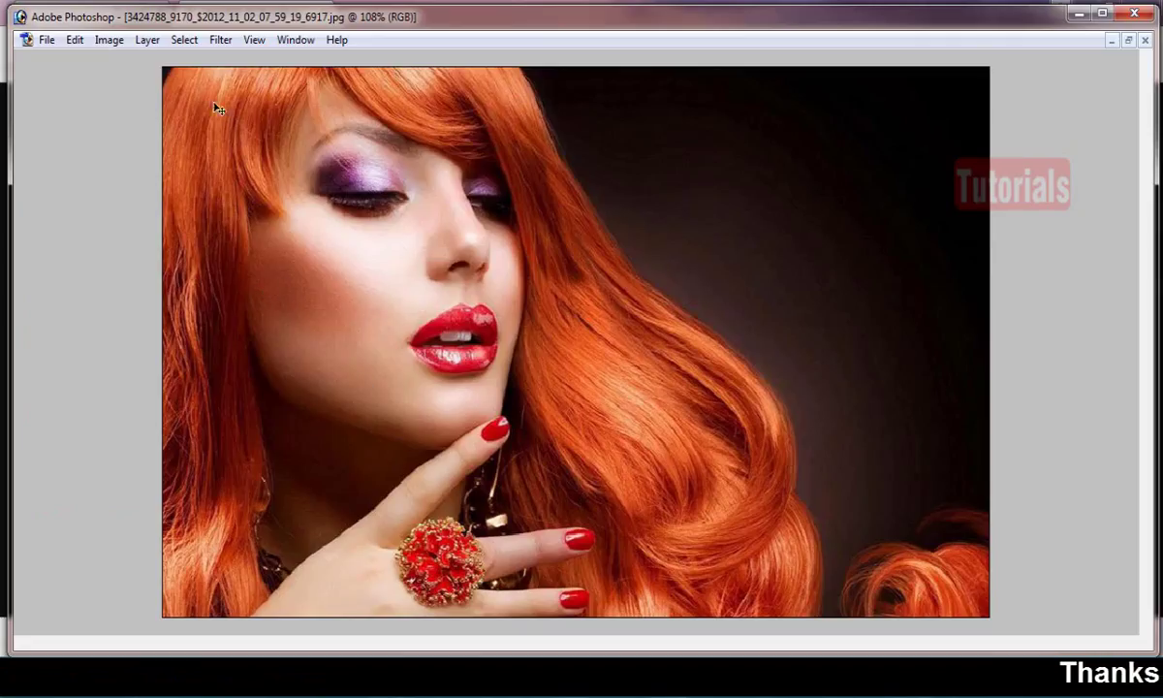
{"action": "left_click", "coordinate": [46, 40]}
{"action": "left_click", "coordinate": [80, 167]}
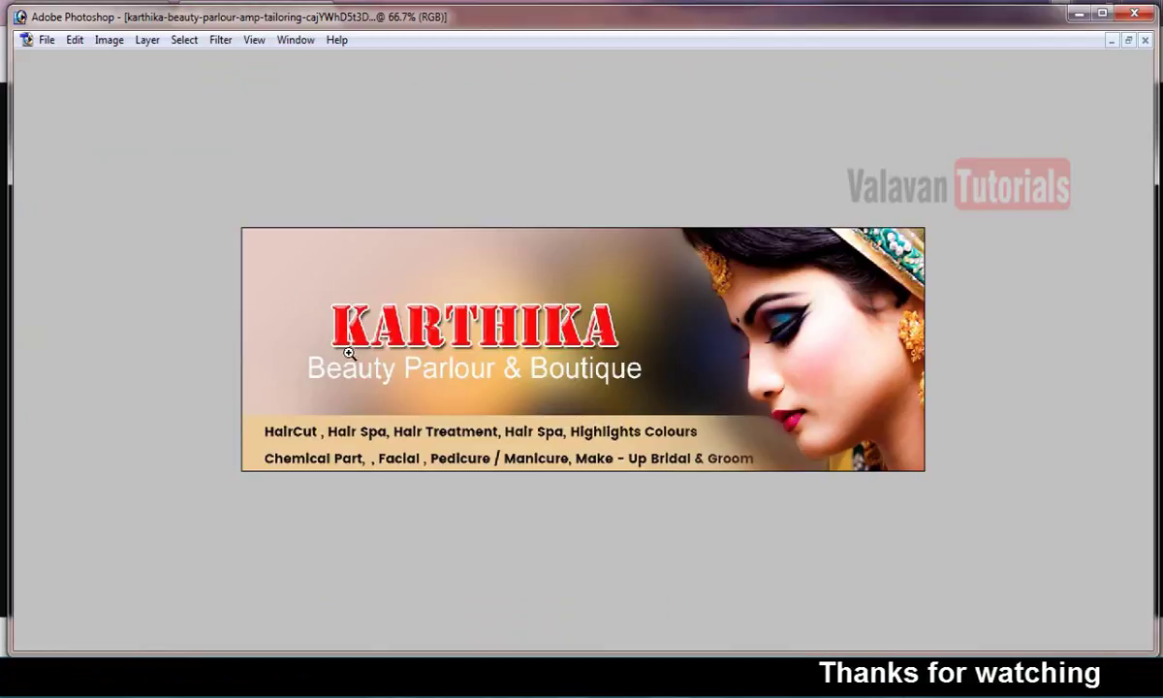
Step: Copy the KARTHIKA name and services area from the sample banner and paste it into the lower black area of the new banner as reference
{"action": "key", "text": "Tab"}
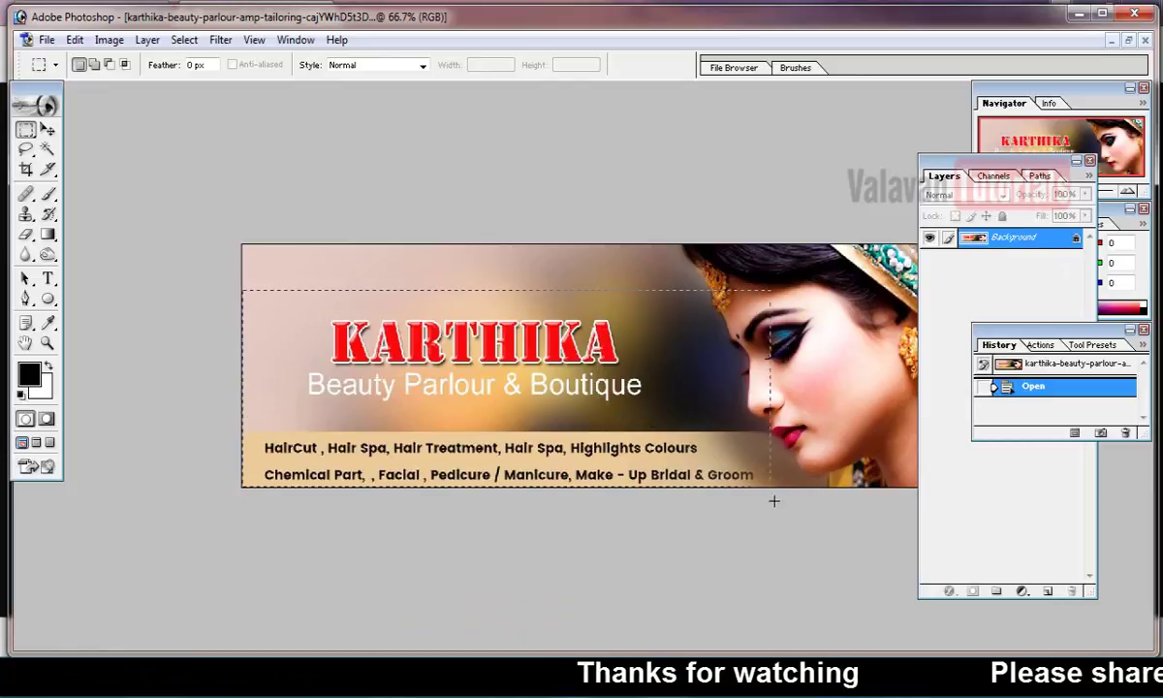
{"action": "left_click_drag", "start_coordinate": [771, 499], "coordinate": [778, 499]}
{"action": "left_click", "coordinate": [74, 40]}
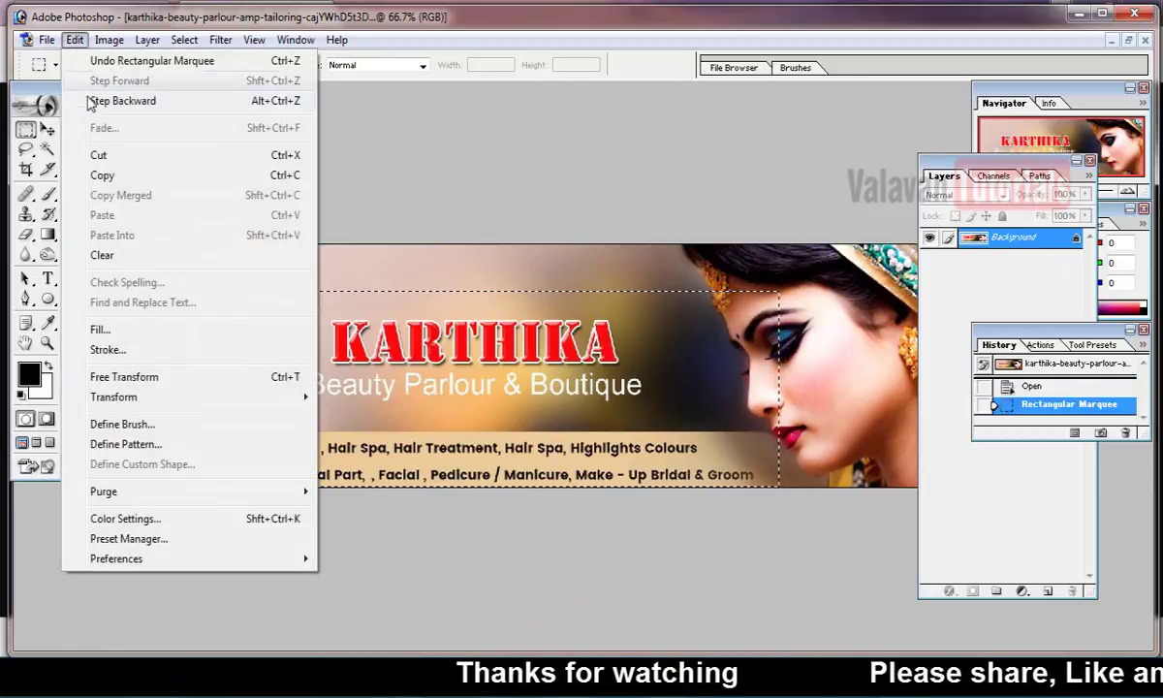
{"action": "left_click", "coordinate": [102, 176]}
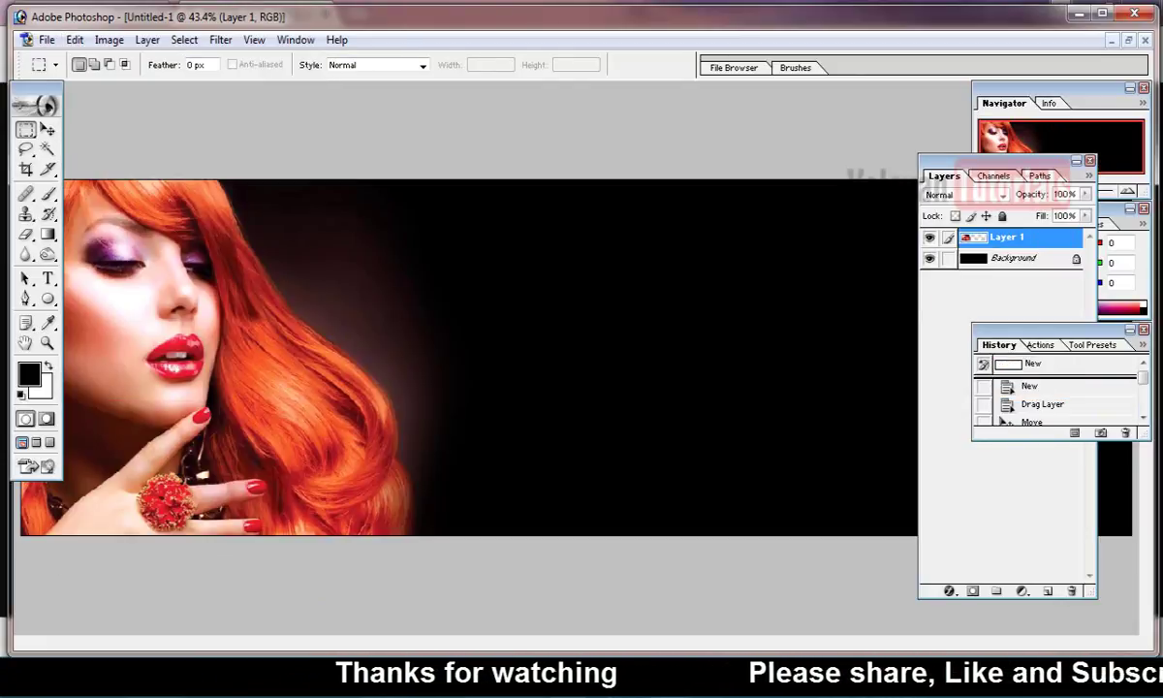
{"action": "key", "text": "ctrl+v"}
{"action": "key", "text": "Tab"}
{"action": "left_click_drag", "start_coordinate": [607, 373], "coordinate": [665, 400]}
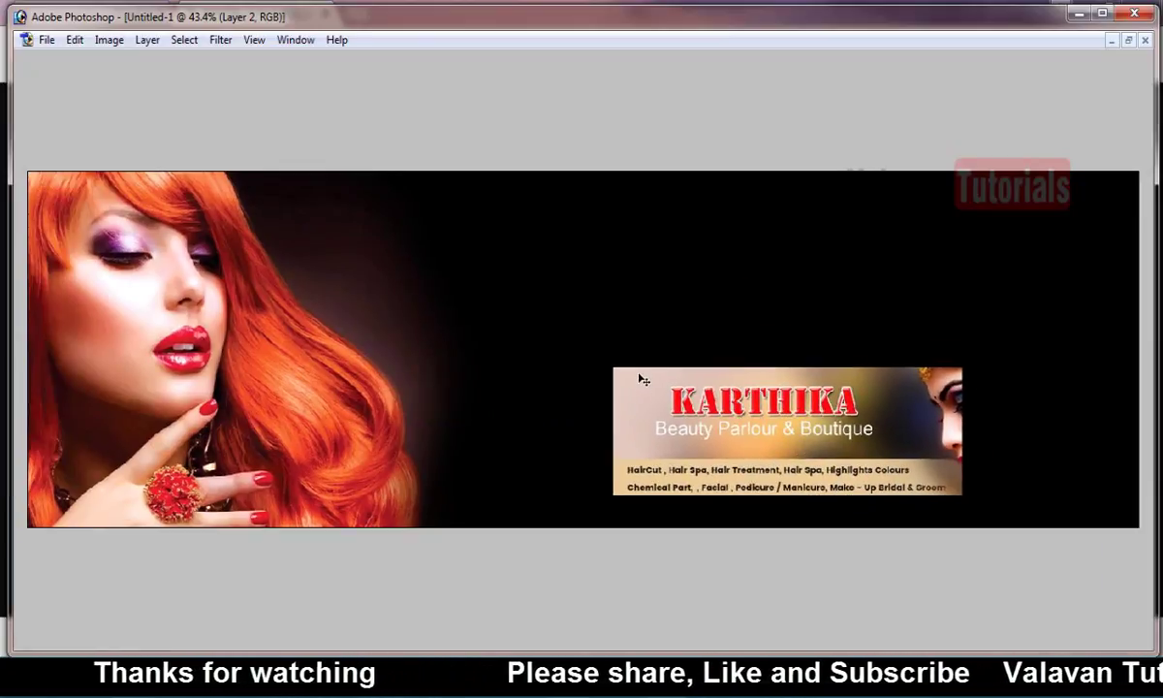
Step: Activate the Horizontal Type tool and clear the History, Layers, Color and Navigator palettes from the canvas
{"action": "key", "text": "Tab"}
{"action": "key", "text": "t"}
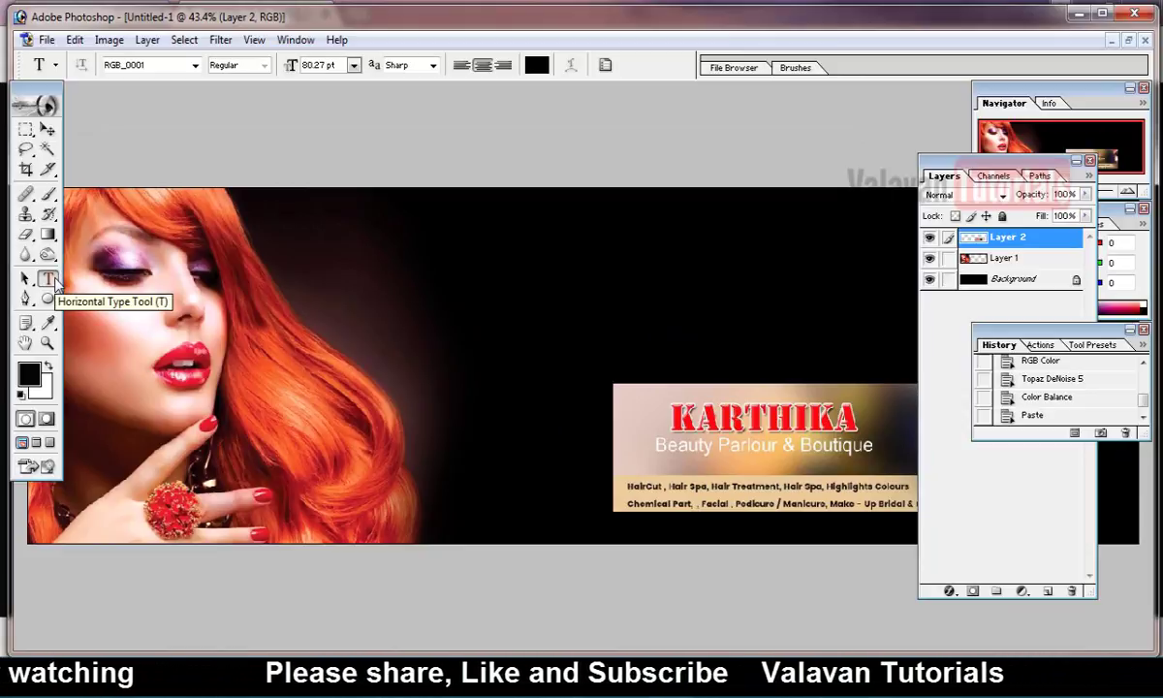
{"action": "left_click", "coordinate": [1143, 330]}
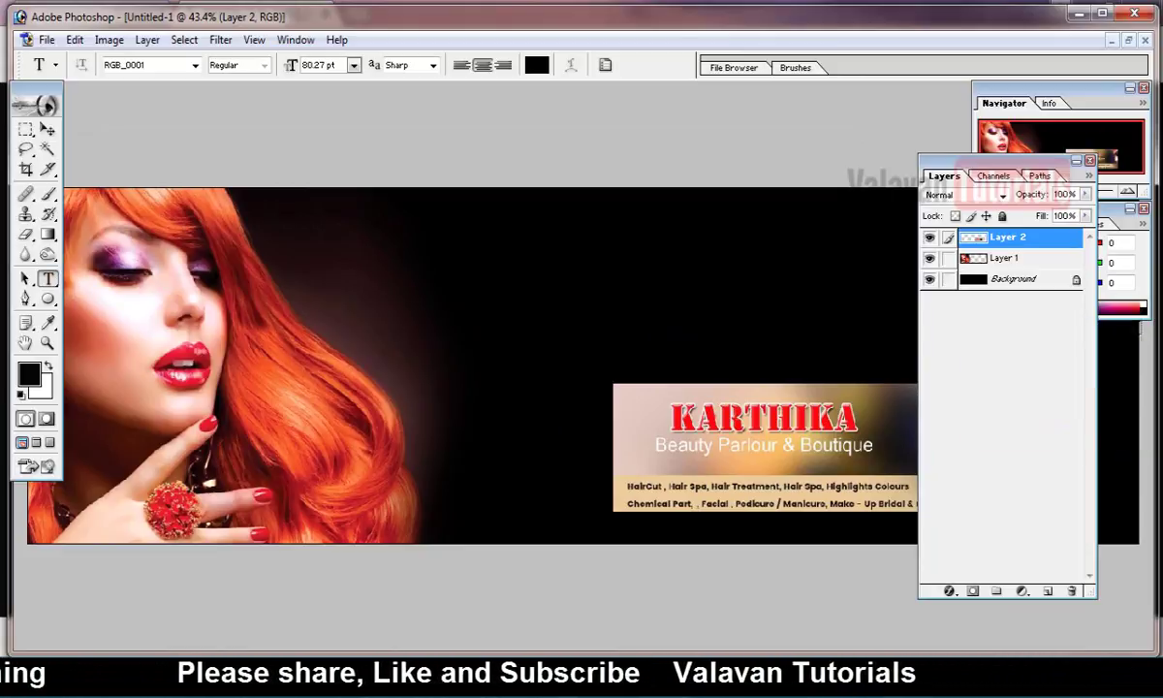
{"action": "left_click", "coordinate": [1089, 161]}
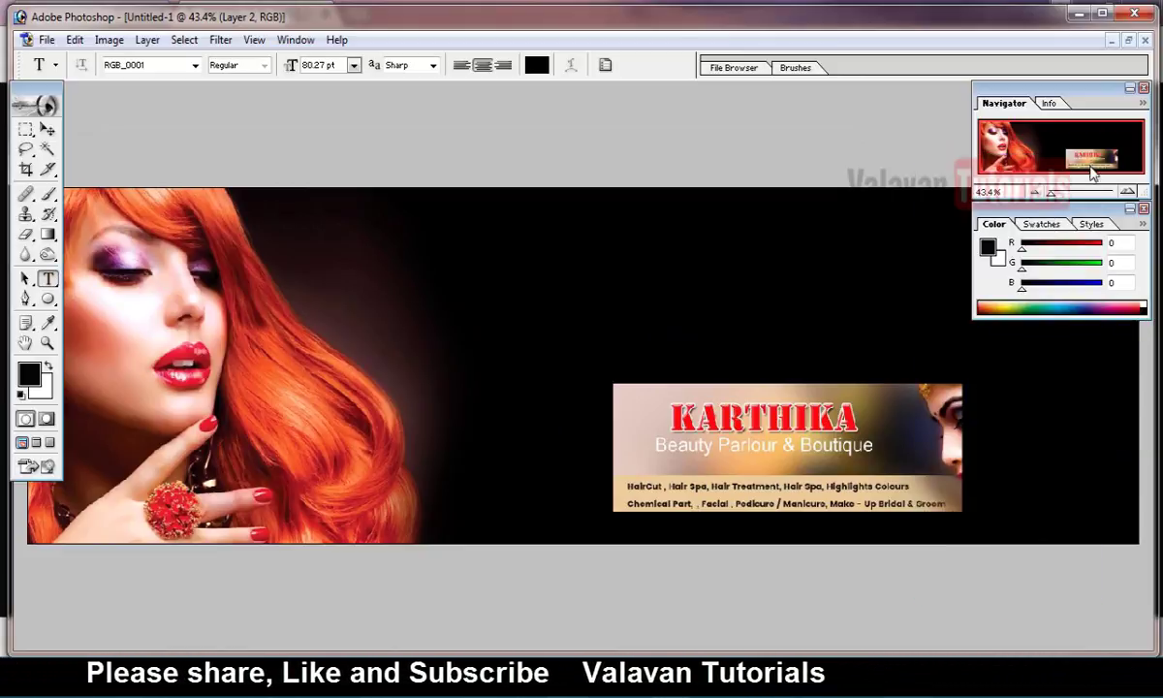
{"action": "left_click", "coordinate": [1143, 210]}
{"action": "left_click", "coordinate": [1144, 88]}
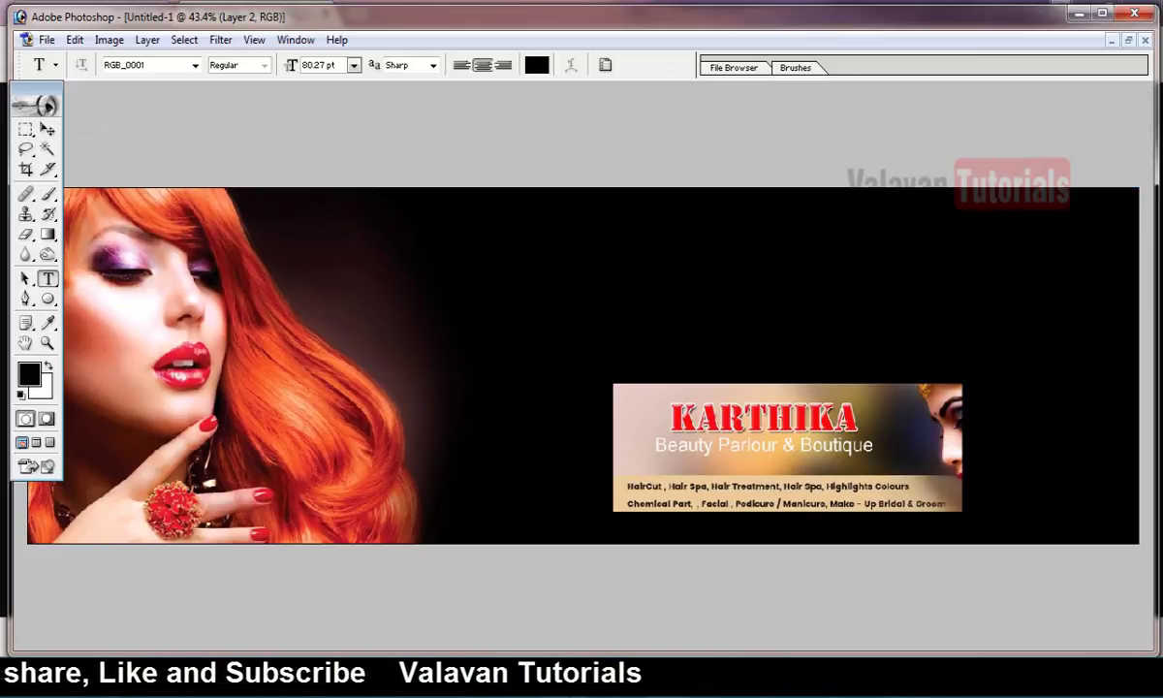
{"action": "key", "text": "Tab"}
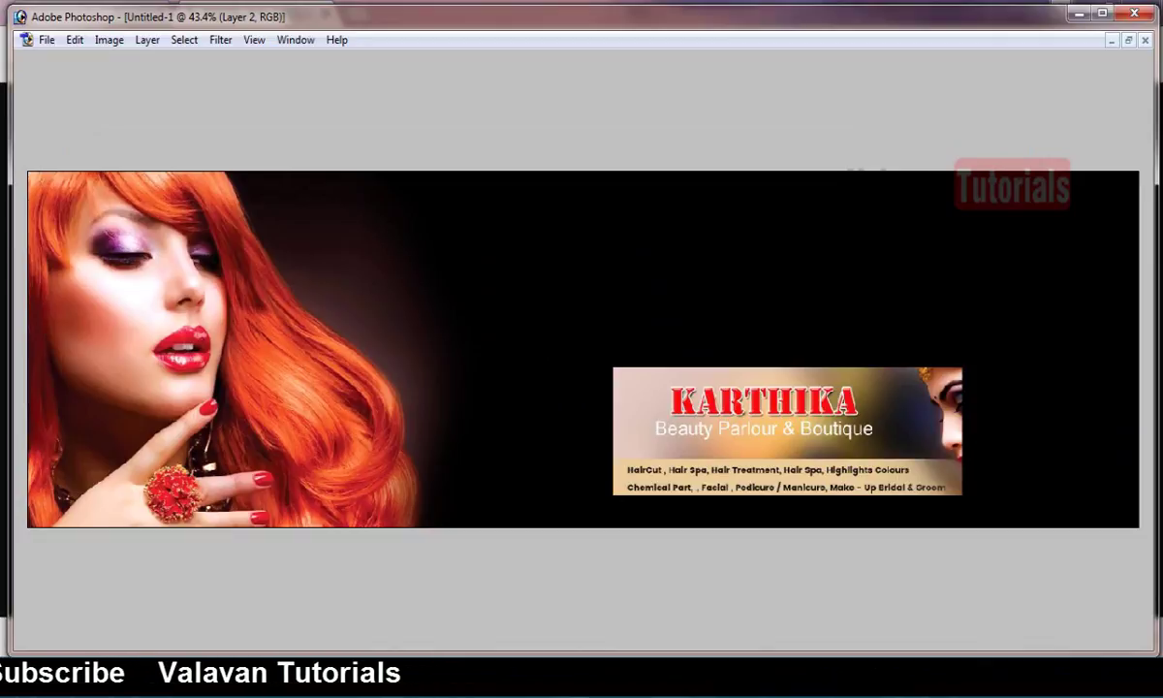
{"action": "key", "text": "q"}
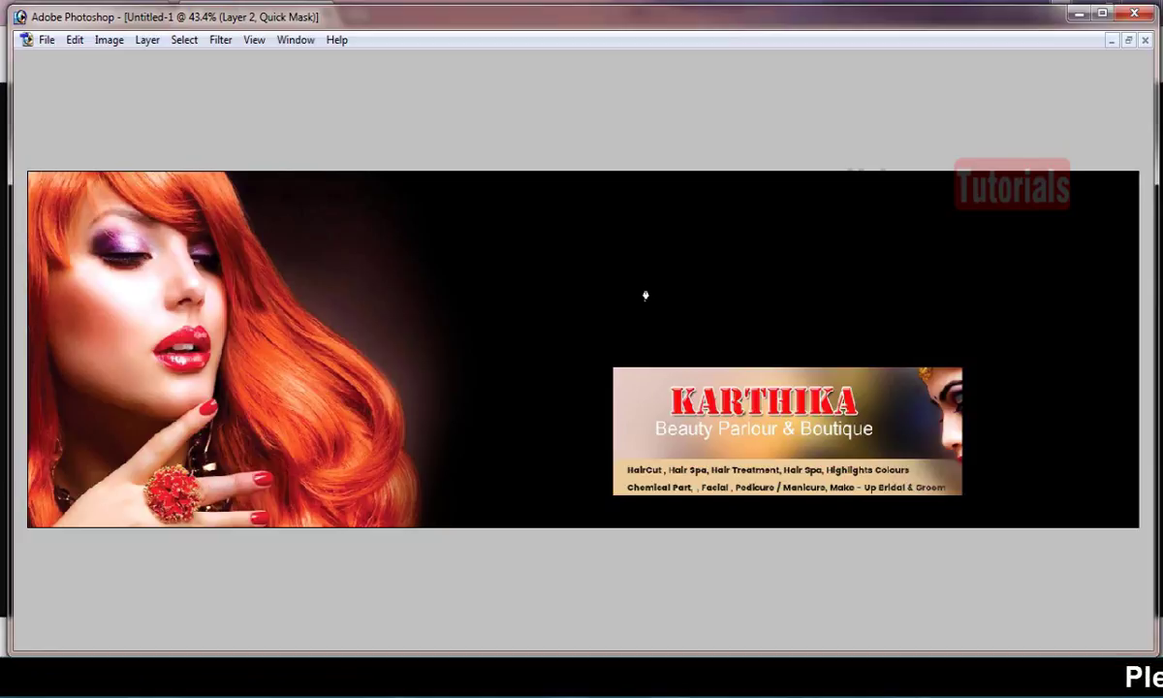
{"action": "left_click", "coordinate": [608, 254]}
{"action": "type", "text": "a;k;"}
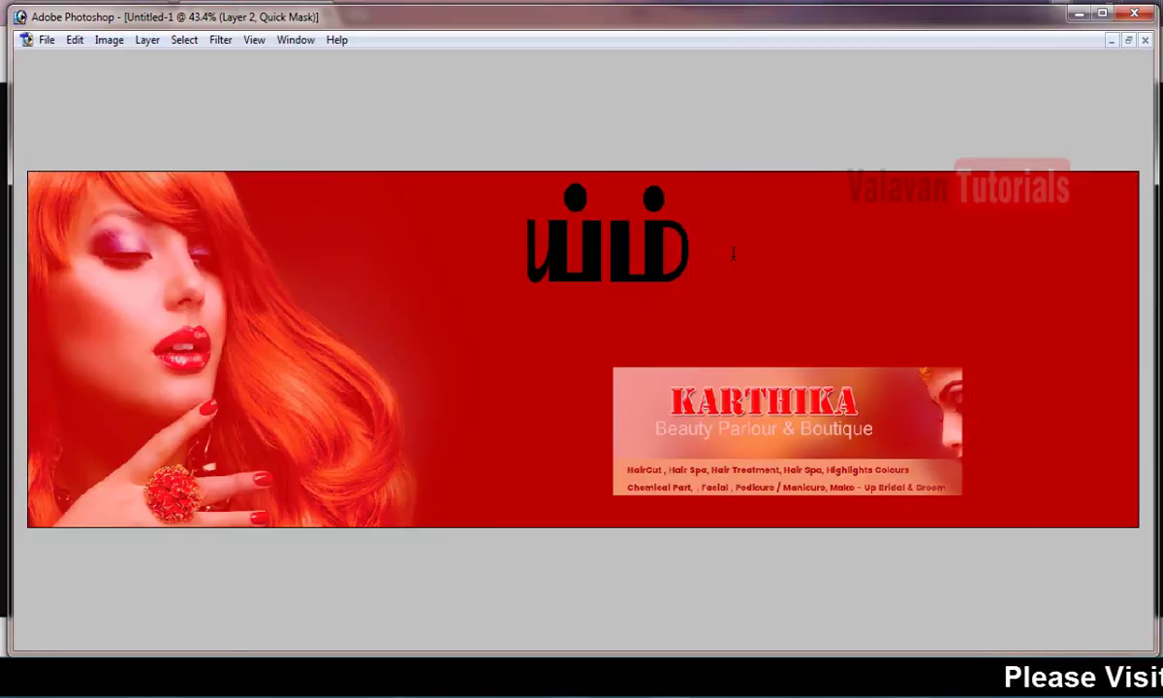
{"action": "key", "text": "Escape"}
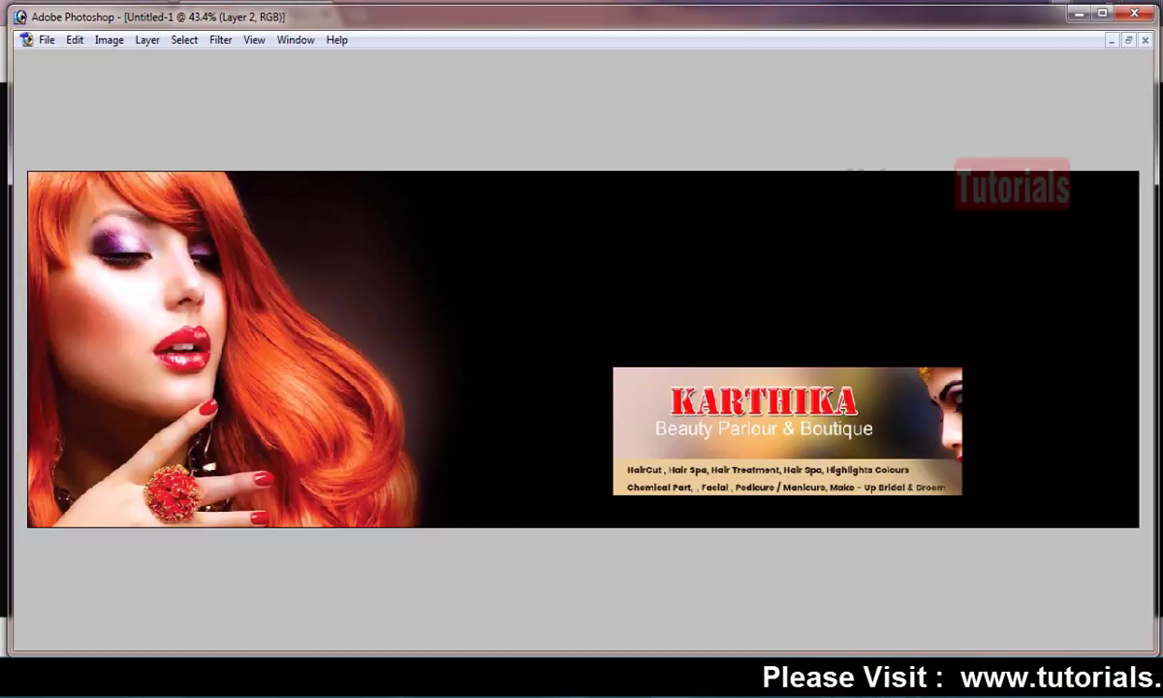
Step: Start a placeholder text above the pasted reference and set its font to Swis721 BlkCn BT and its colour to white
{"action": "left_click", "coordinate": [666, 280]}
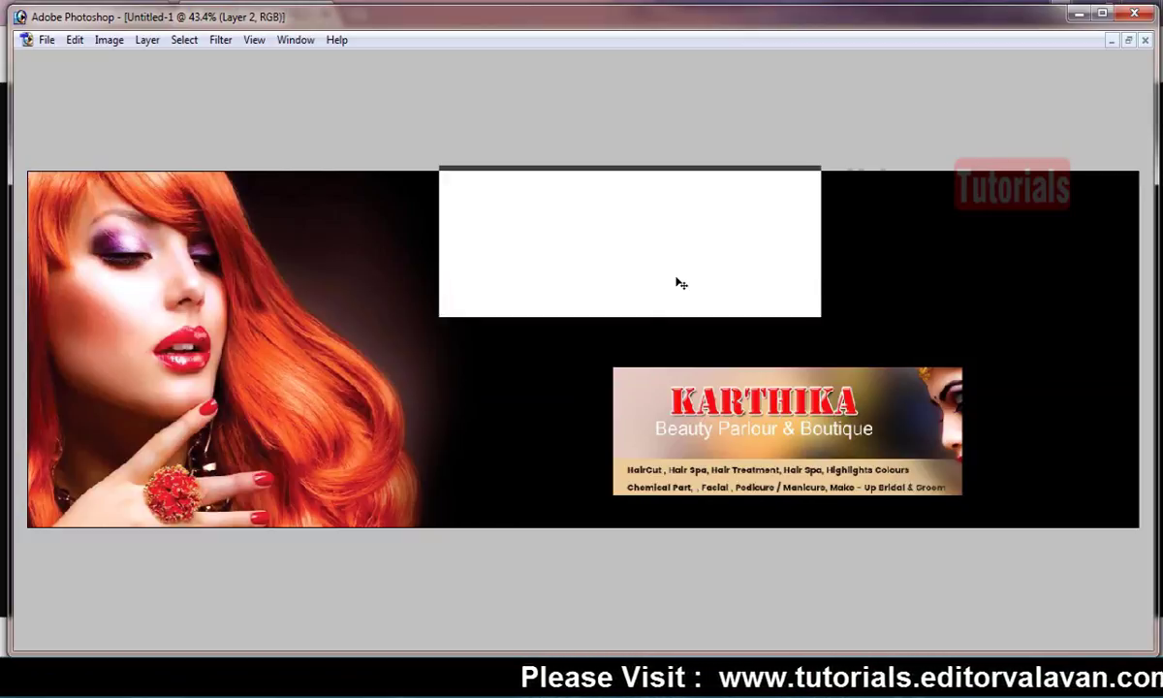
{"action": "key", "text": "ctrl+t"}
{"action": "left_click", "coordinate": [813, 123]}
{"action": "type", "text": "Sw"}
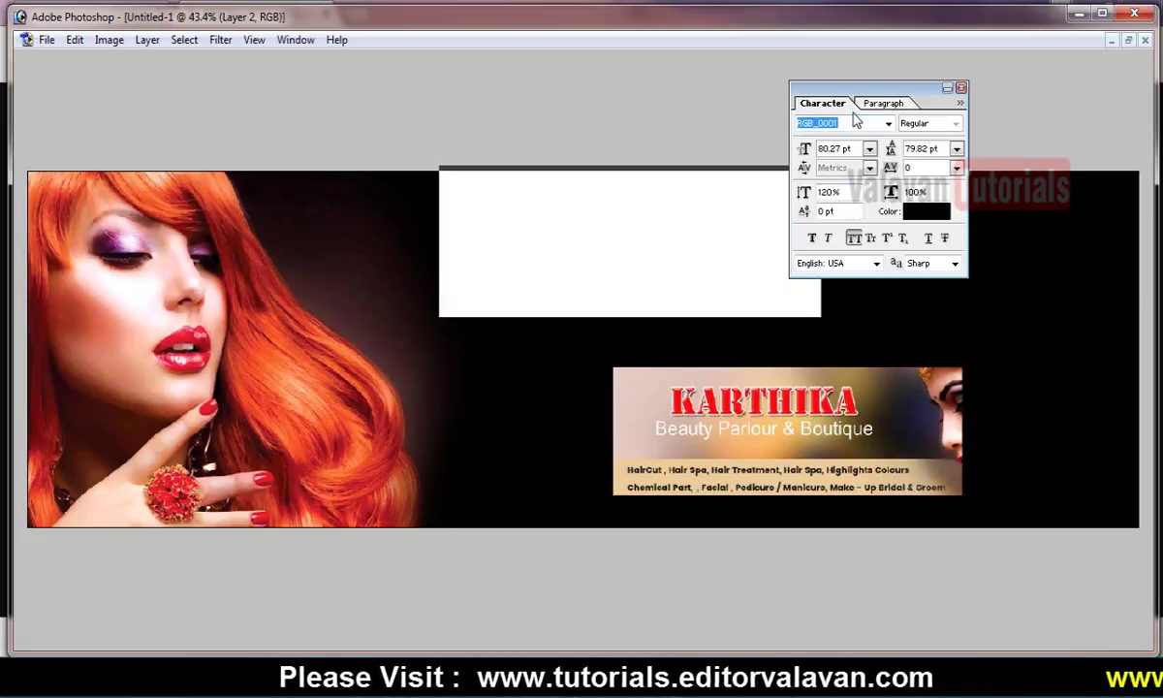
{"action": "key", "text": "Down"}
{"action": "key", "text": "Down"}
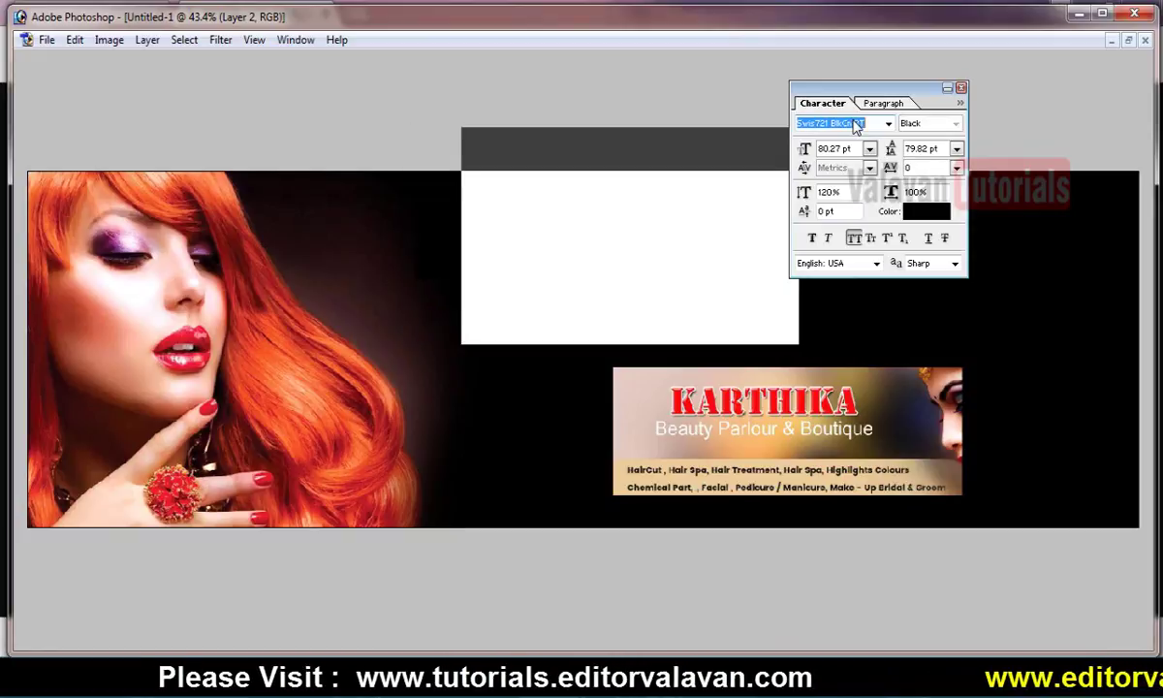
{"action": "left_click", "coordinate": [921, 222]}
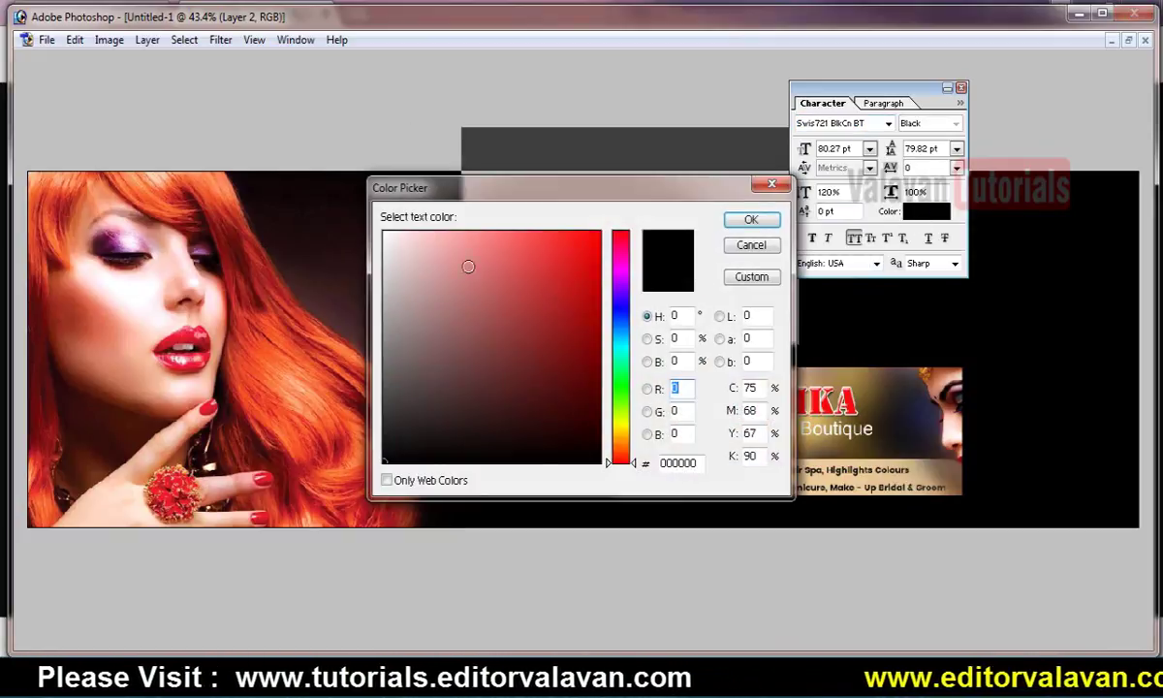
{"action": "left_click", "coordinate": [385, 234]}
{"action": "left_click", "coordinate": [748, 222]}
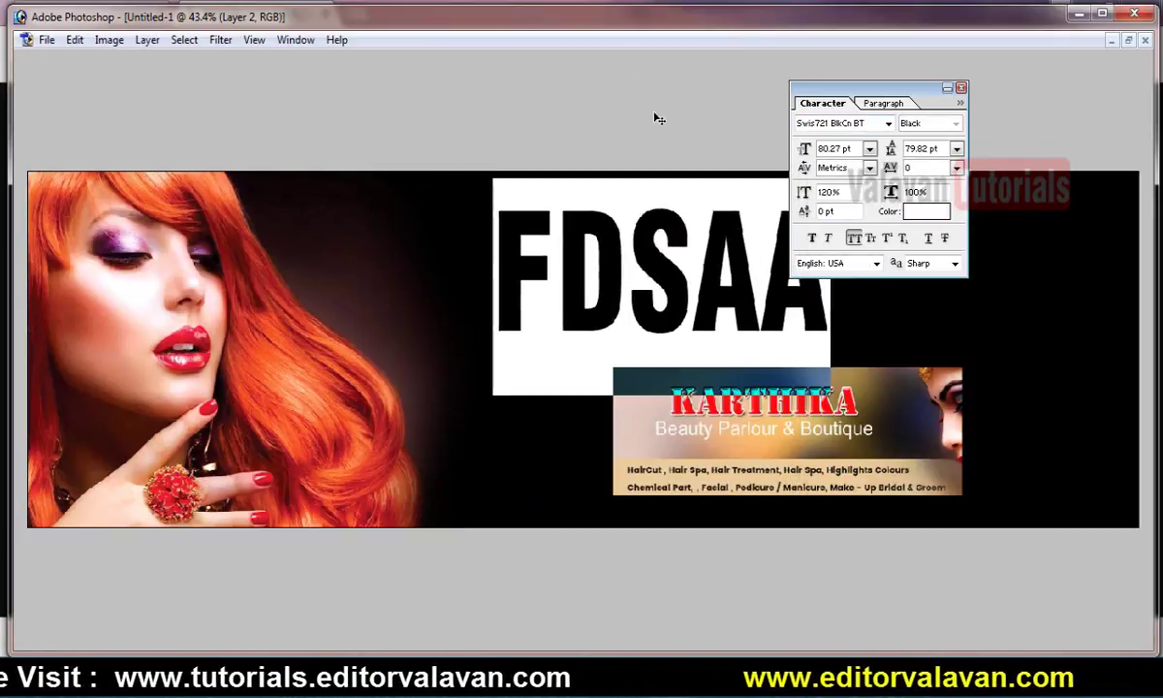
Step: Set the placeholder text's vertical scale to 100% and turn off All Caps
{"action": "left_click", "coordinate": [803, 191]}
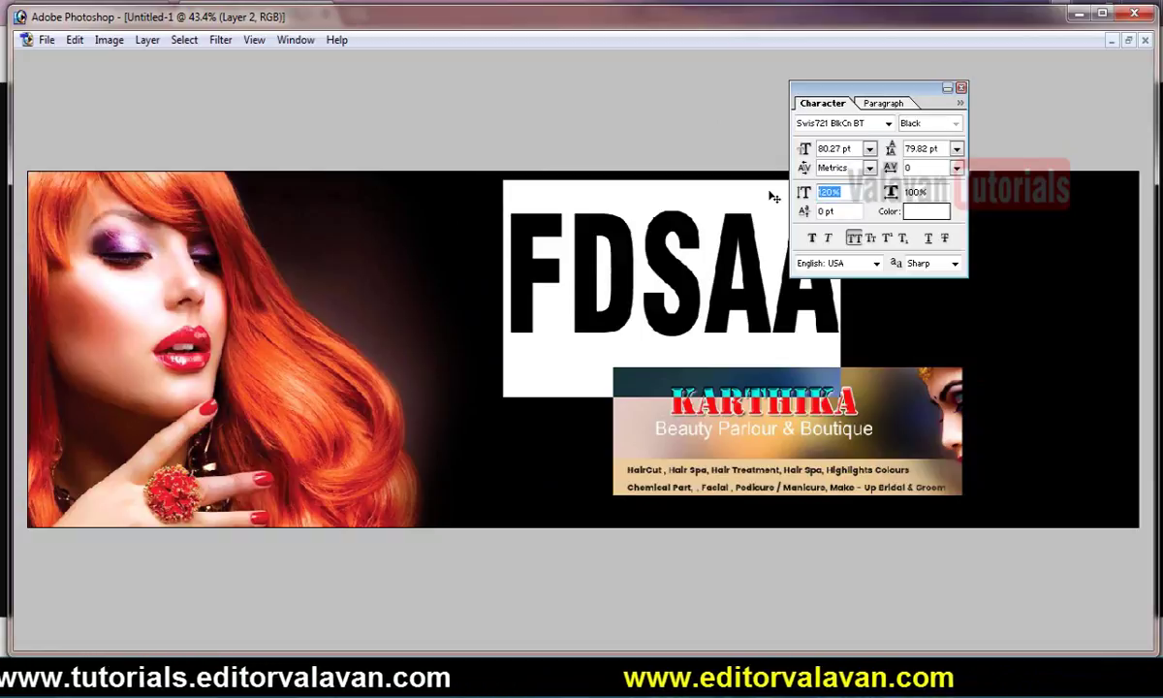
{"action": "type", "text": "100"}
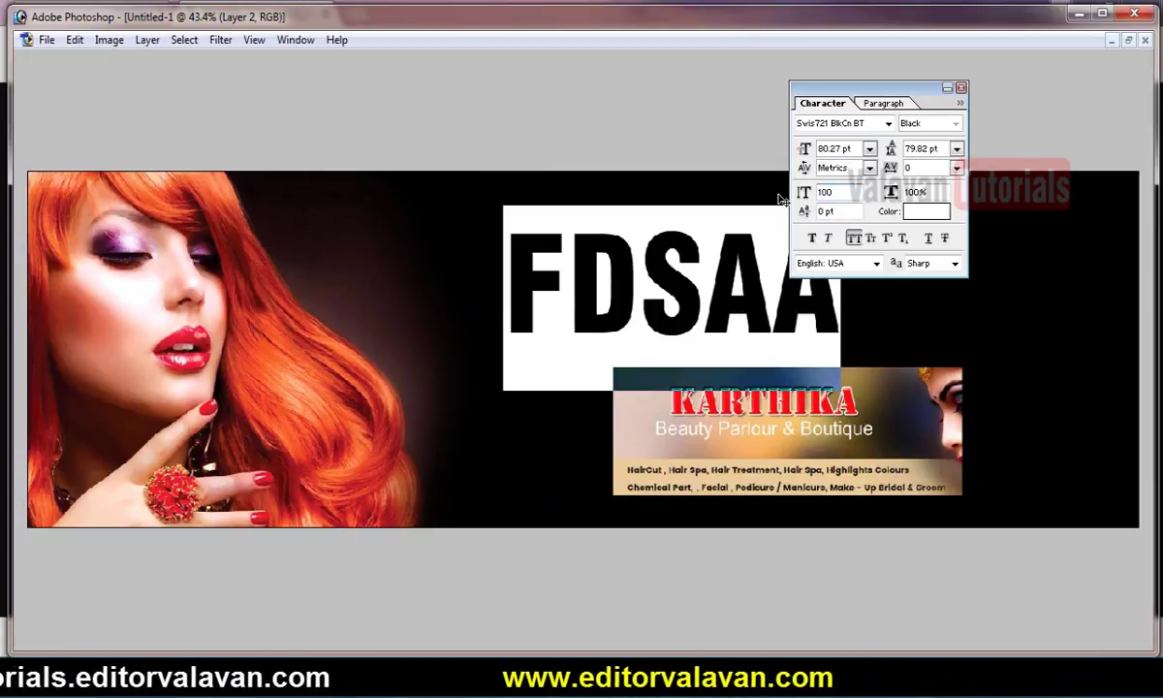
{"action": "left_click", "coordinate": [852, 237]}
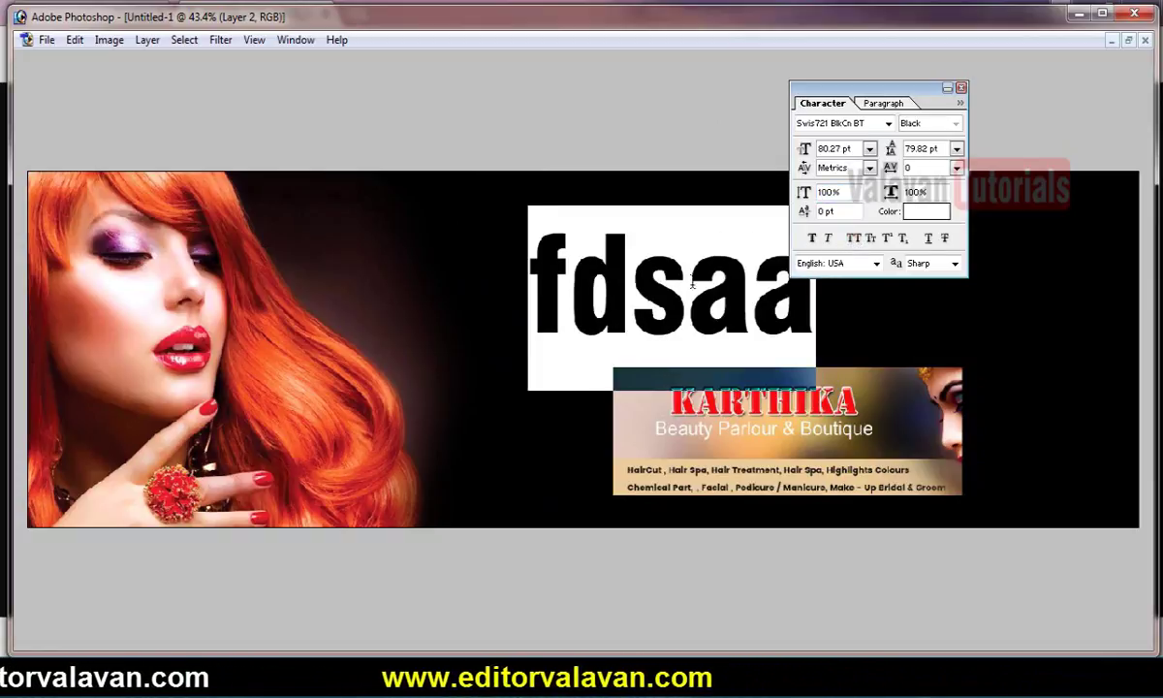
{"action": "left_click", "coordinate": [960, 88]}
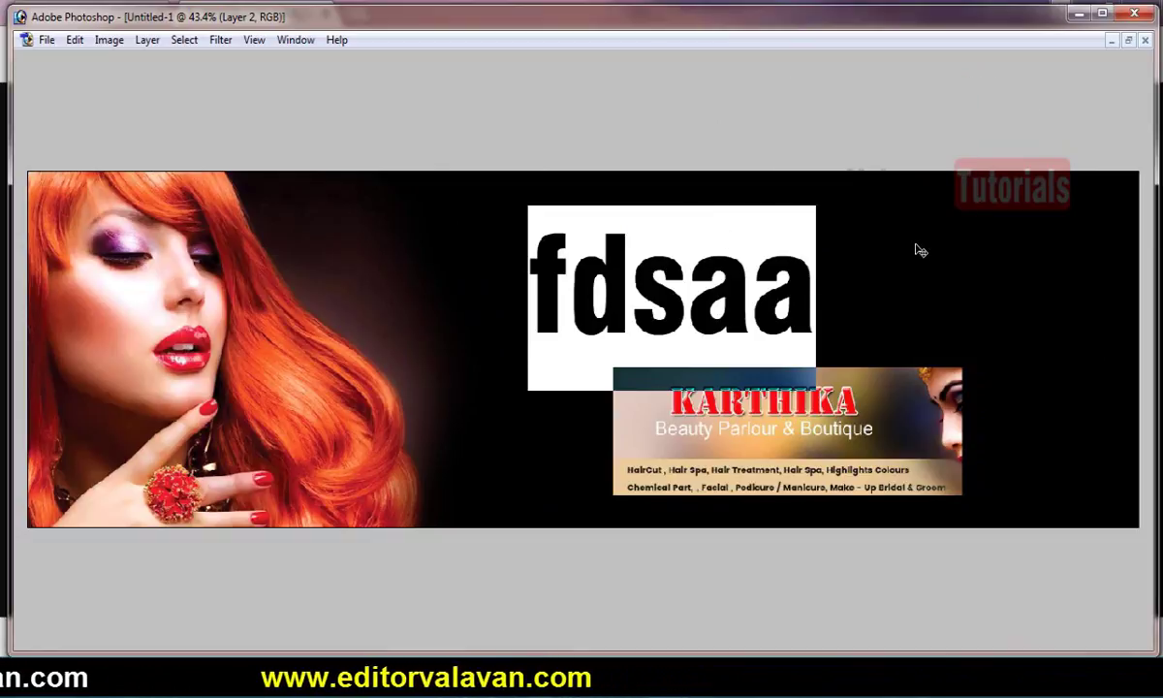
Step: Replace the placeholder with the title "Karthika" and move it toward the centre of the black area, above the pasted reference
{"action": "type", "text": "Kar"}
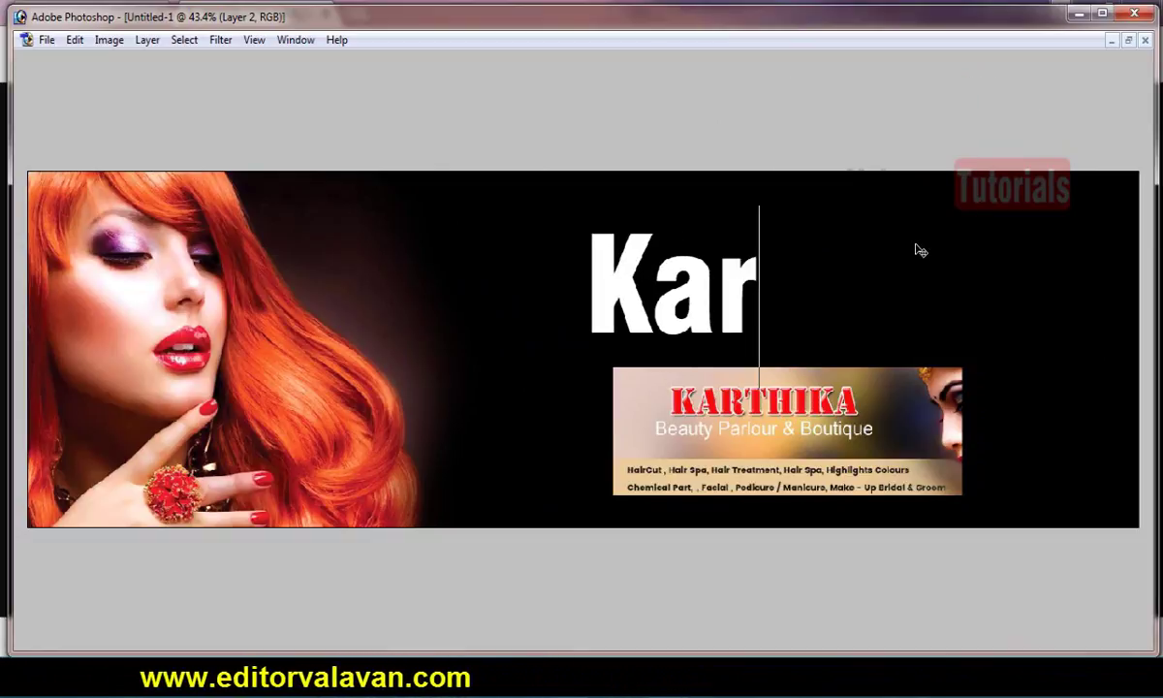
{"action": "type", "text": "thika"}
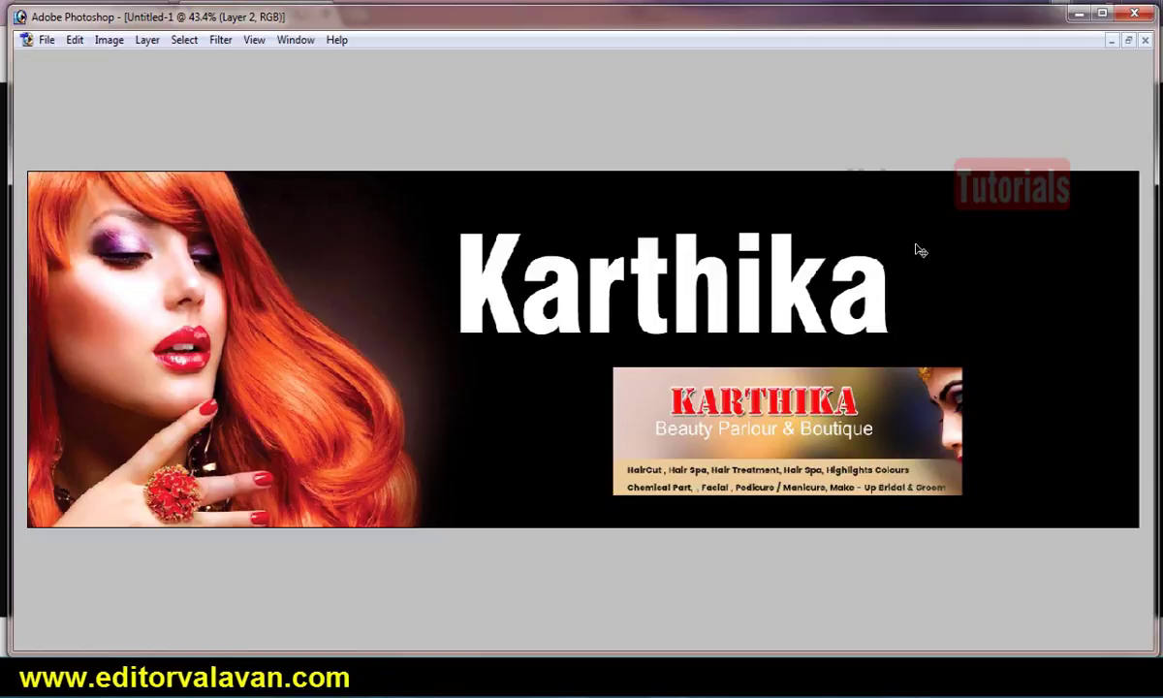
{"action": "key", "text": "ctrl+Return"}
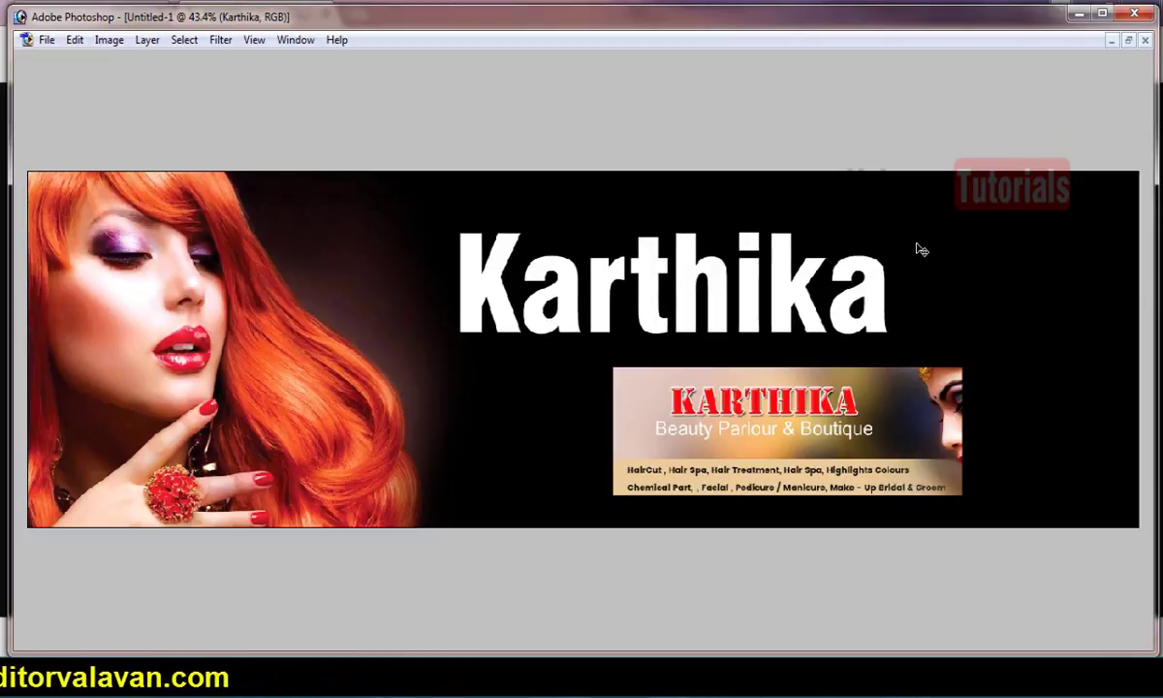
{"action": "left_click_drag", "start_coordinate": [748, 266], "coordinate": [856, 308]}
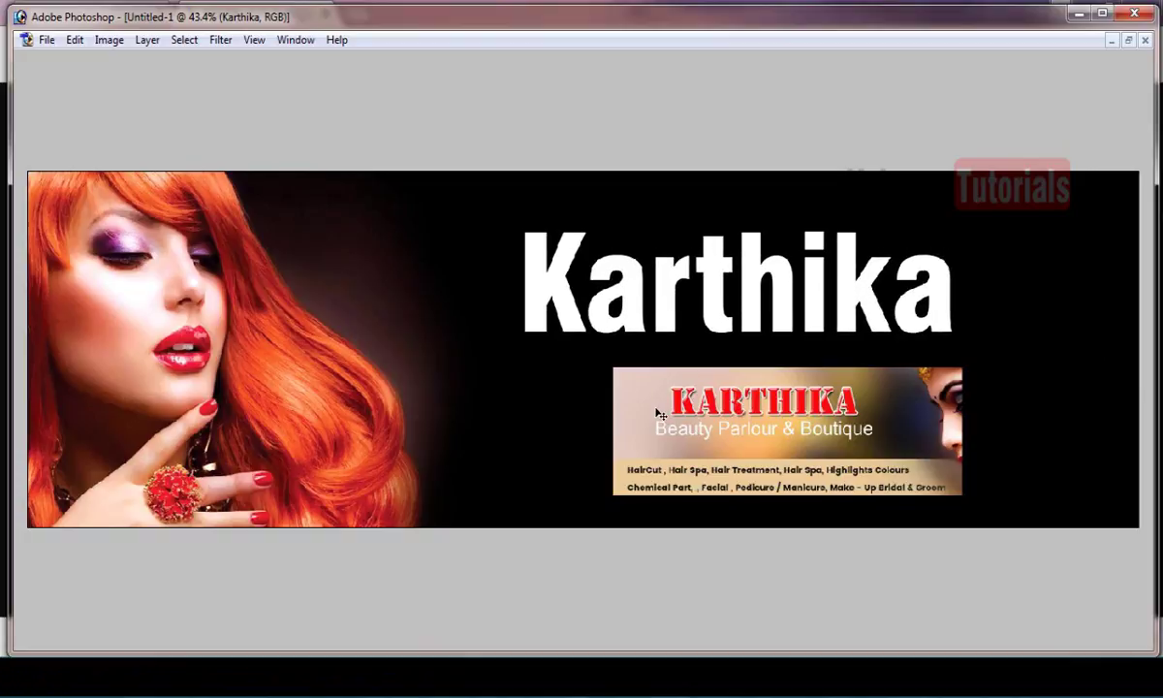
Step: Start a placeholder text below the "Karthika" title and set its font size to 36 pt
{"action": "type", "text": "fda"}
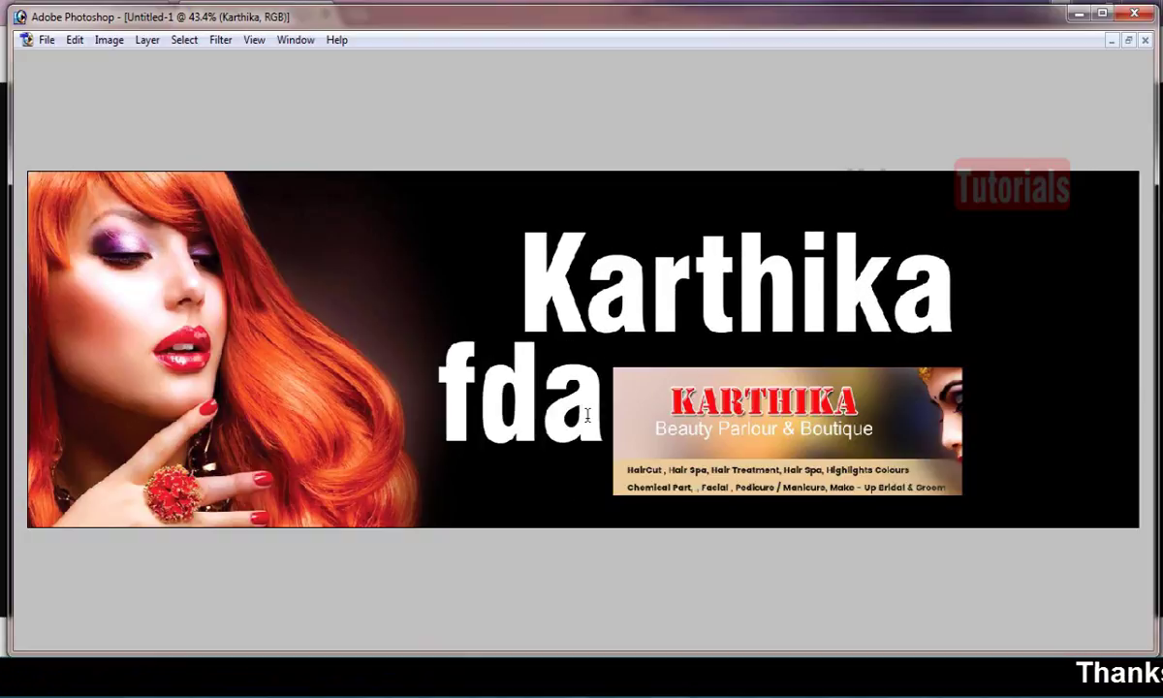
{"action": "key", "text": "ctrl+a"}
{"action": "key", "text": "ctrl+t"}
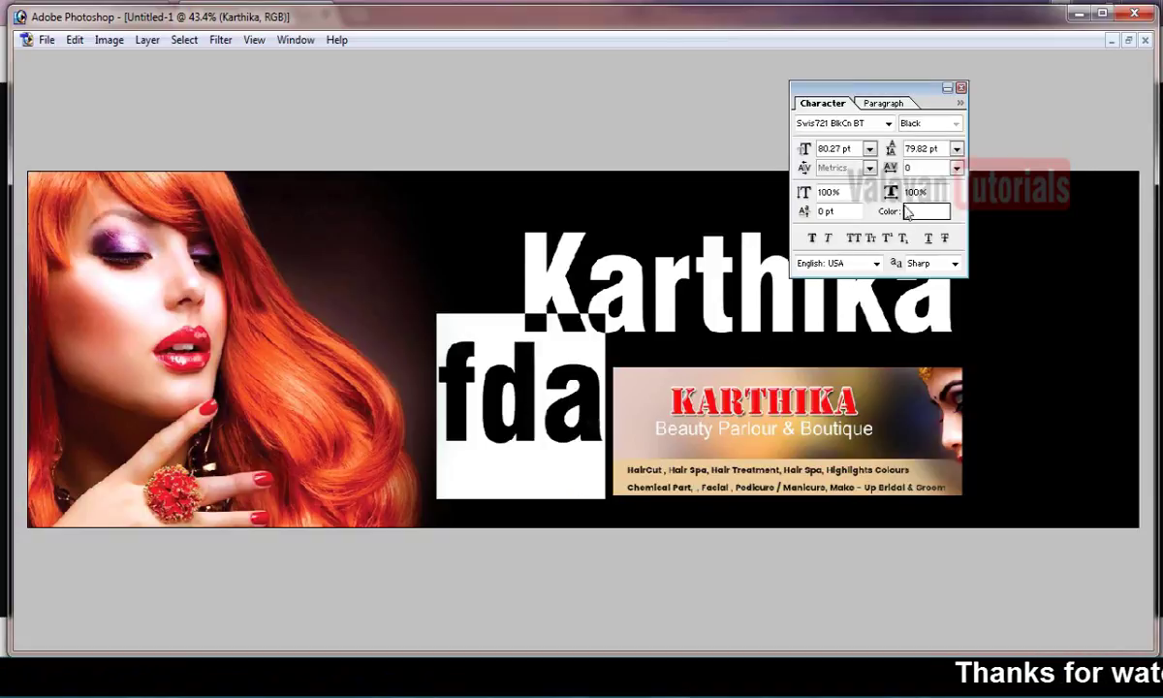
{"action": "left_click", "coordinate": [870, 149]}
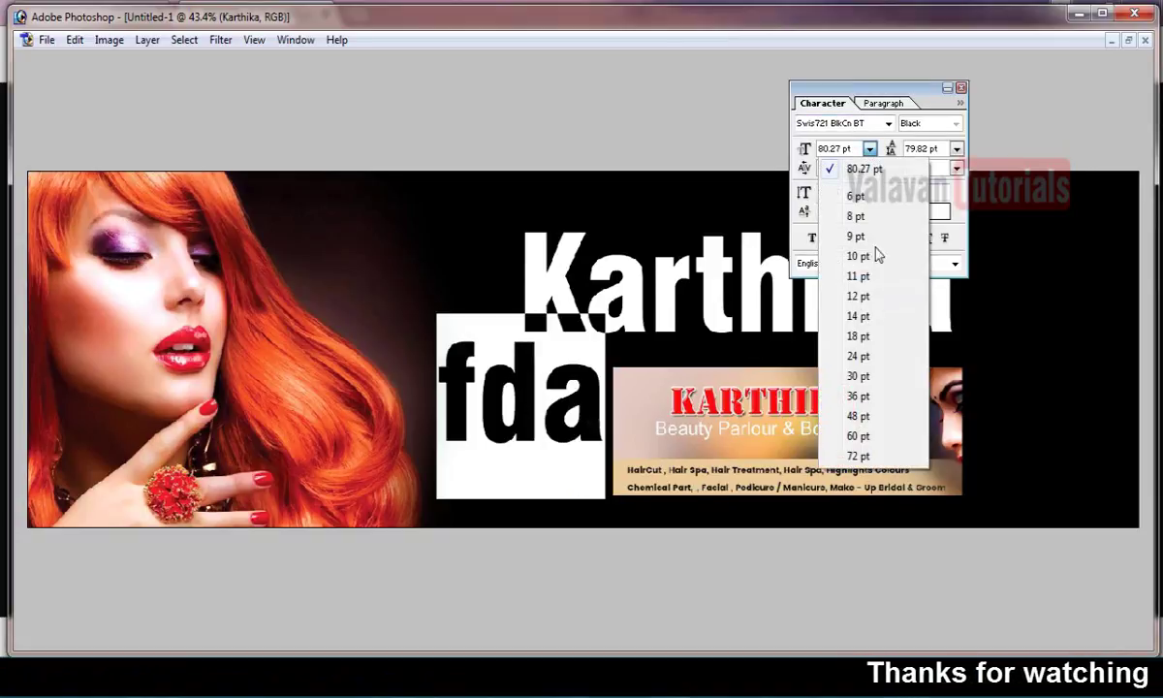
{"action": "left_click", "coordinate": [859, 395]}
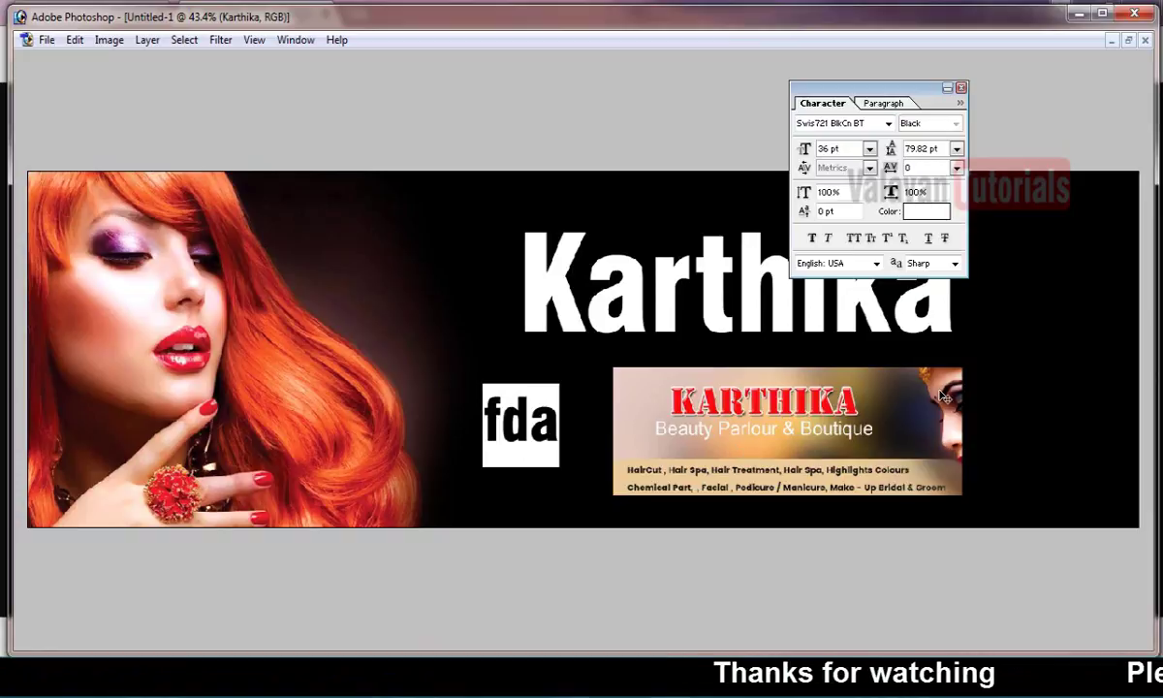
Step: Replace the placeholder with the subtitle "Beauty Parlour & Boutique" and move it directly beneath the "Karthika" title
{"action": "type", "text": "Beau"}
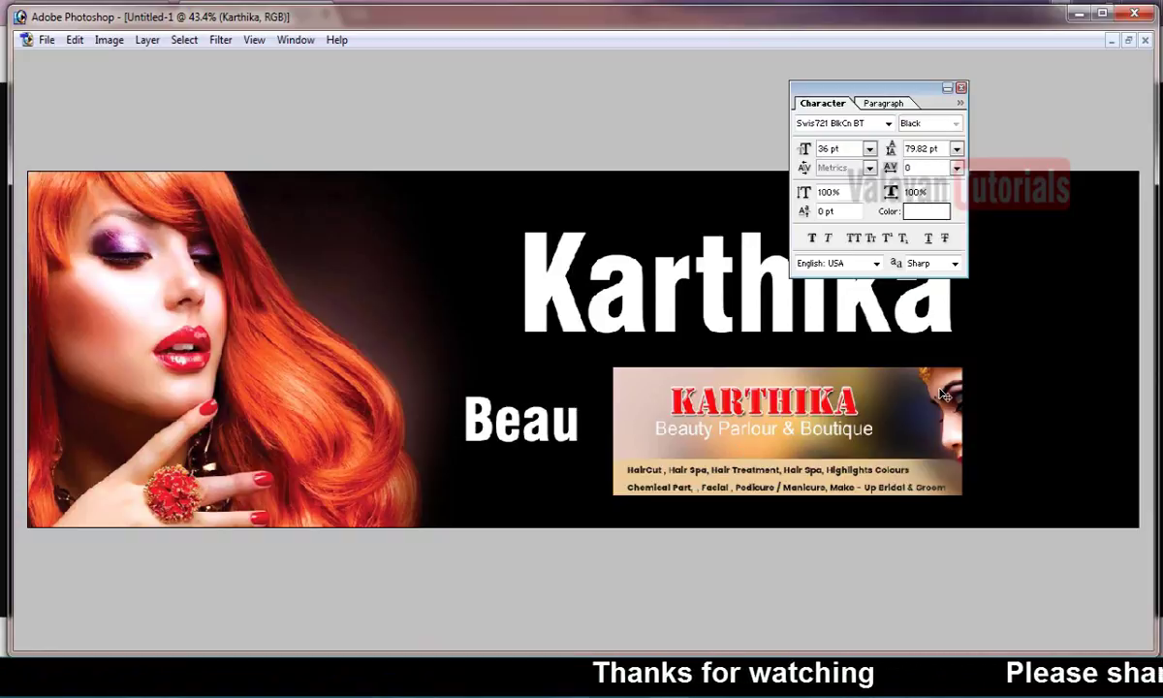
{"action": "type", "text": "ty Par"}
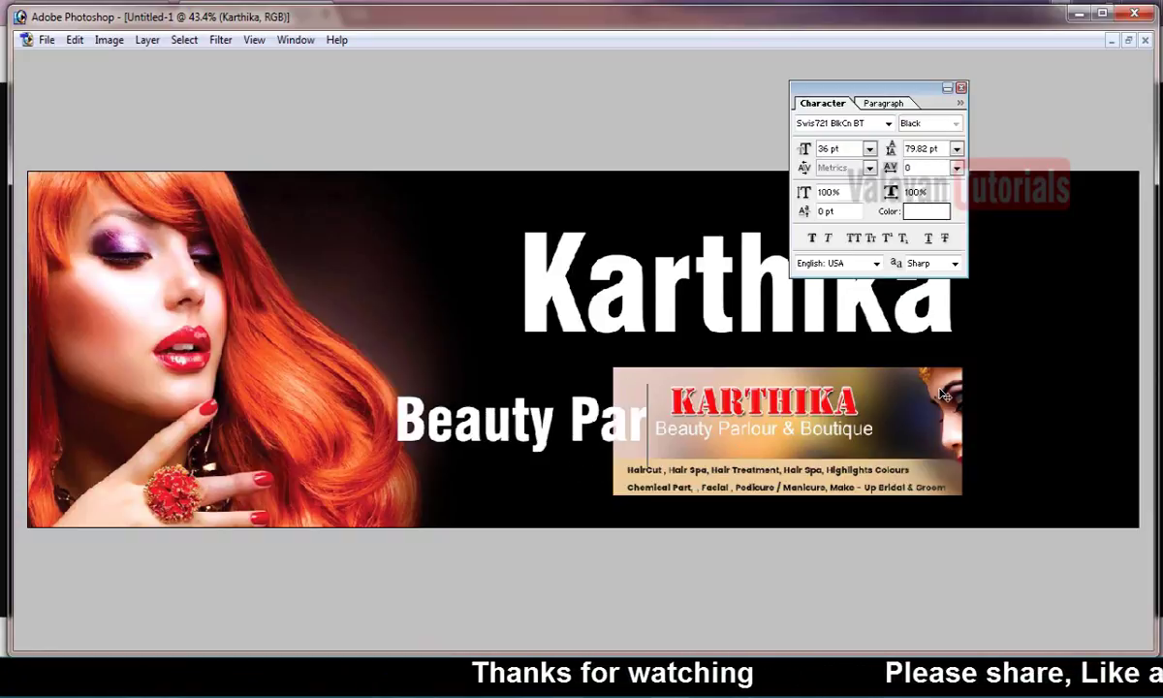
{"action": "type", "text": "lour"}
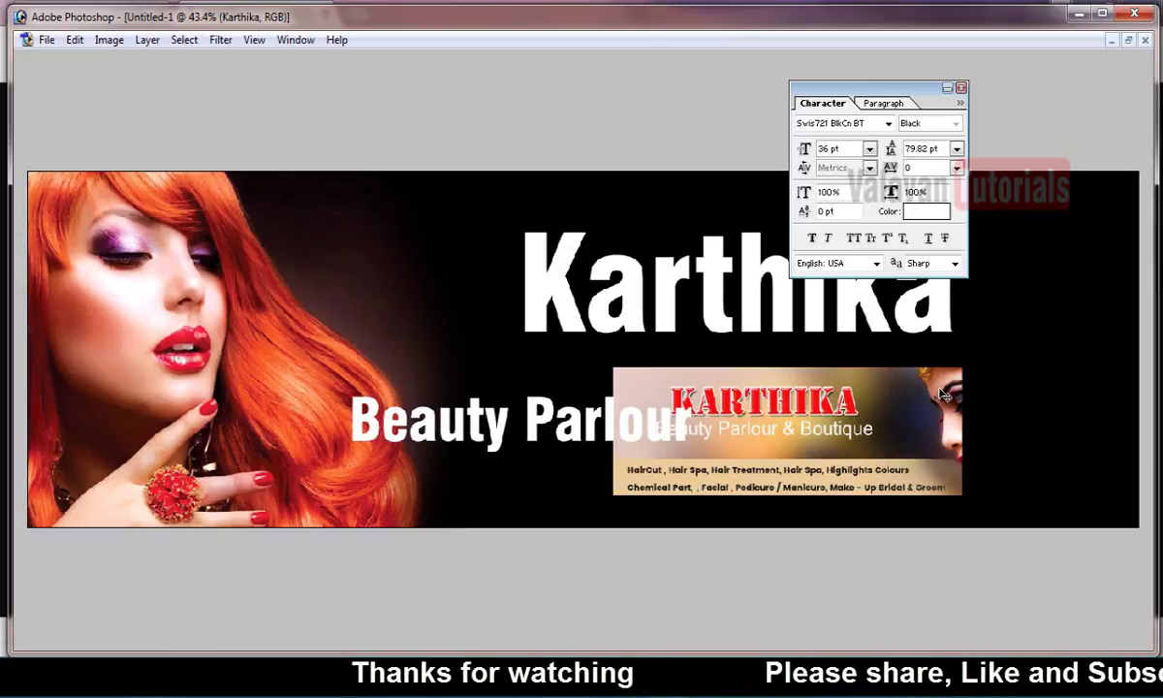
{"action": "type", "text": " & Boutiqe"}
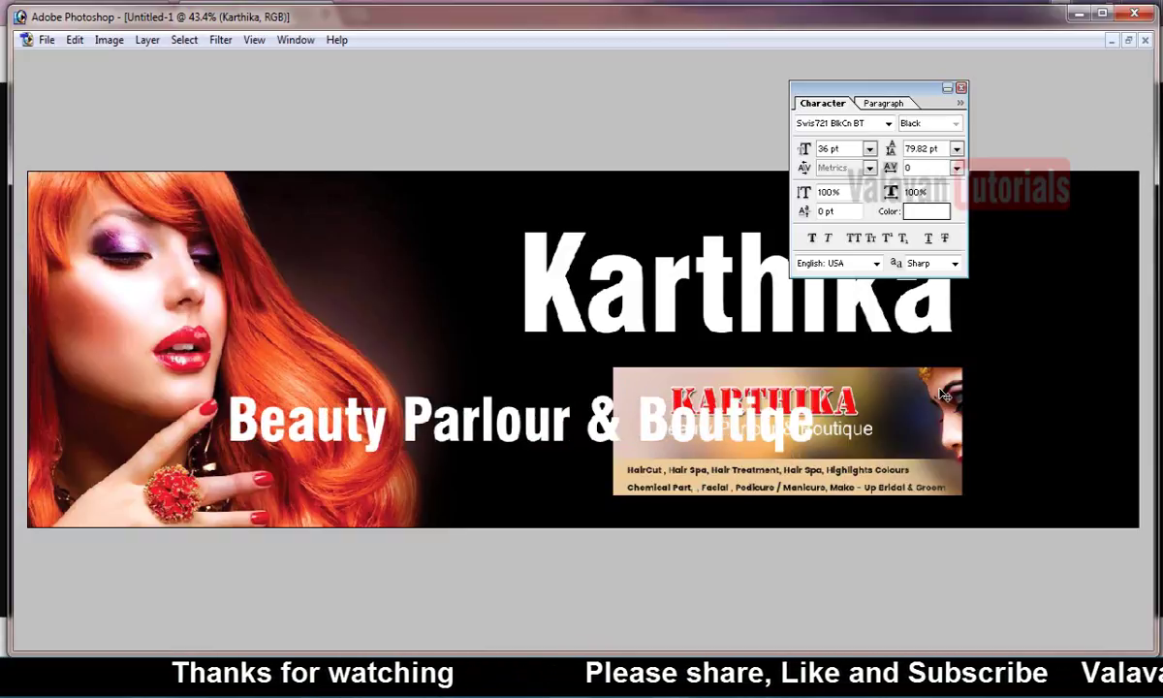
{"action": "key", "text": "BackSpace"}
{"action": "type", "text": "ue"}
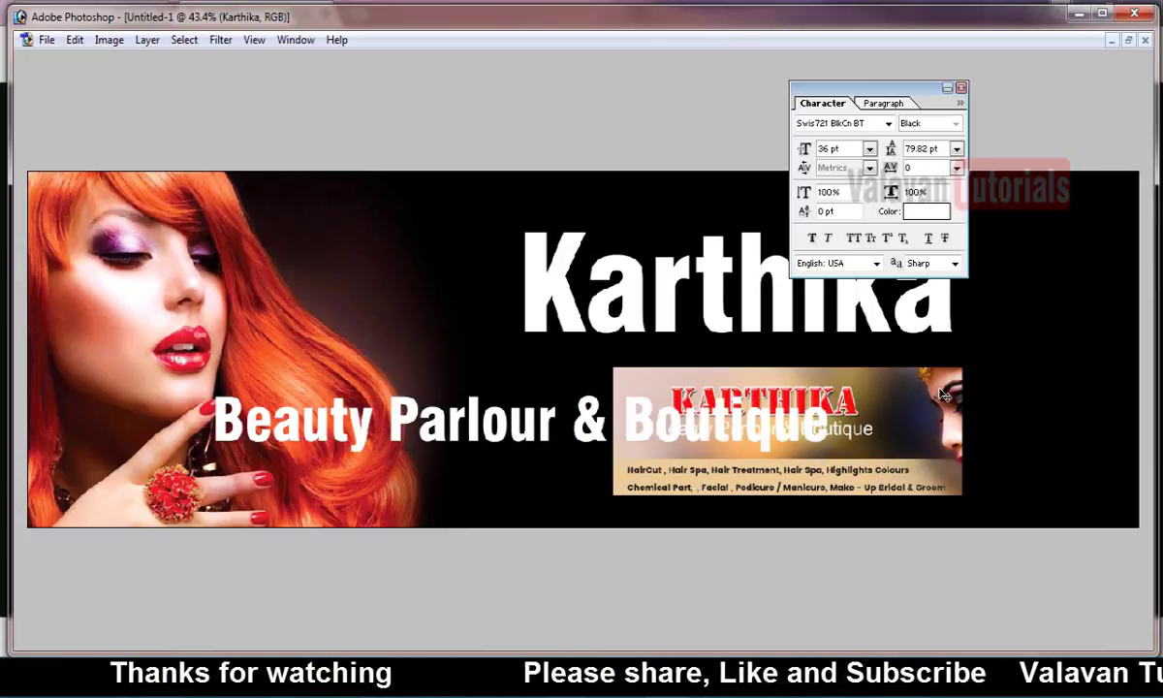
{"action": "key", "text": "ctrl+Return"}
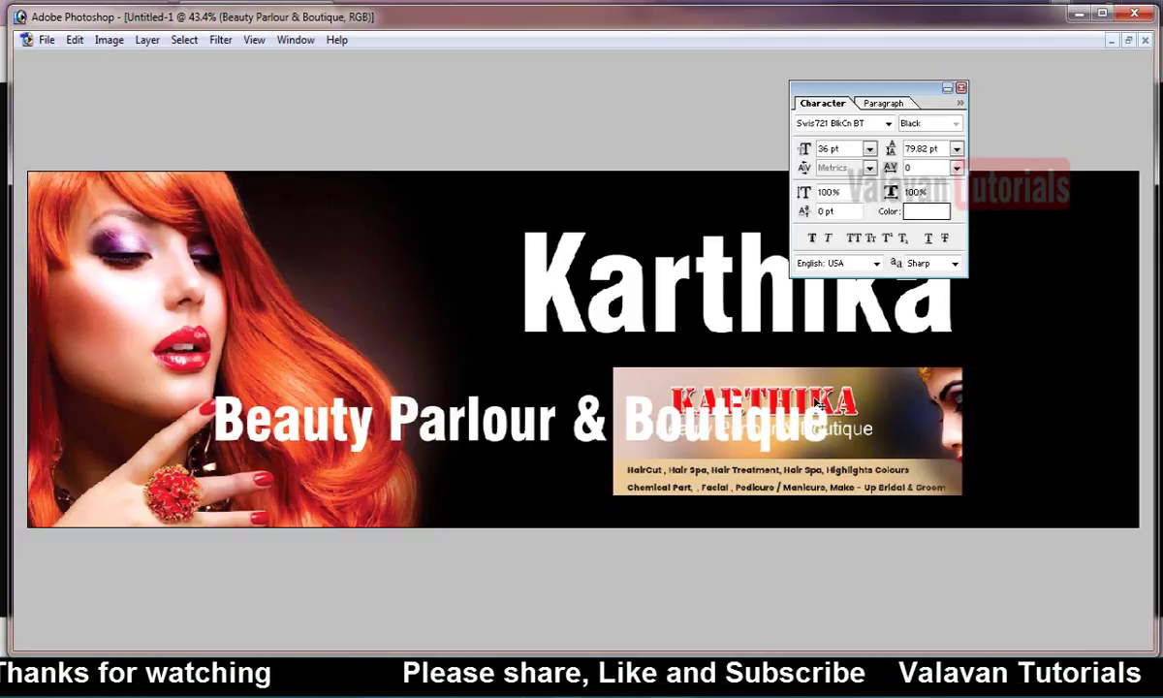
{"action": "left_click_drag", "start_coordinate": [765, 441], "coordinate": [1006, 393]}
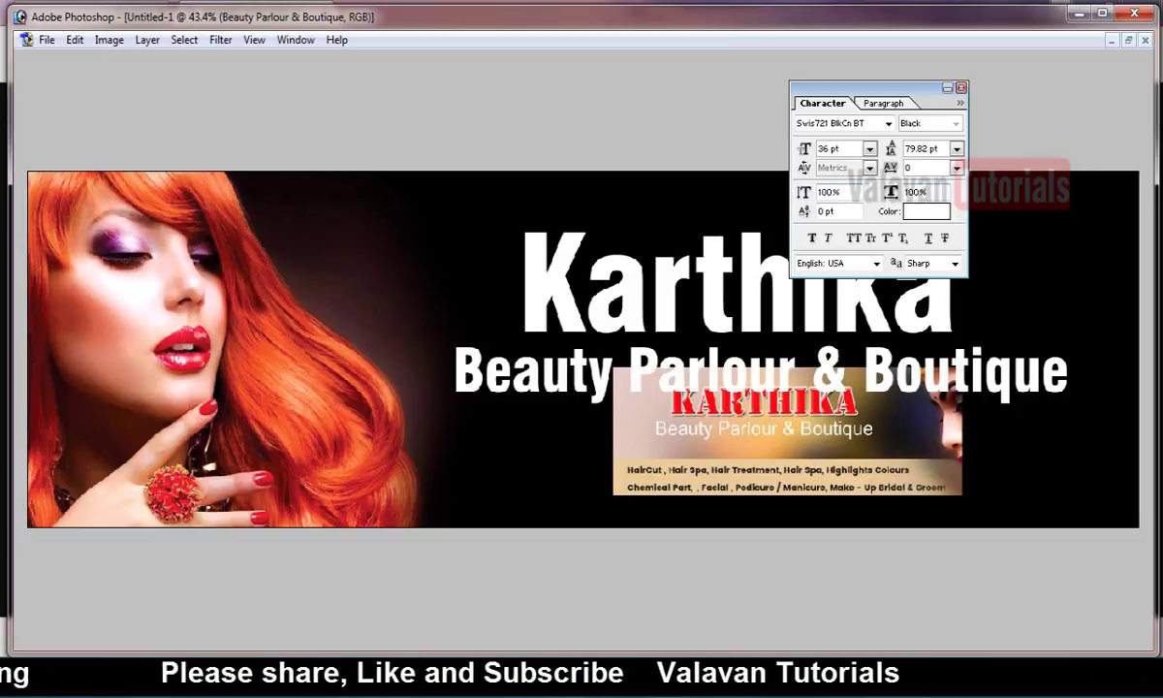
Step: Start another placeholder text below the subtitle and set it to Swis721 Cn BT at 30 pt
{"action": "left_click", "coordinate": [542, 465]}
{"action": "type", "text": "fdsa"}
{"action": "key", "text": "ctrl+a"}
{"action": "left_click", "coordinate": [865, 125]}
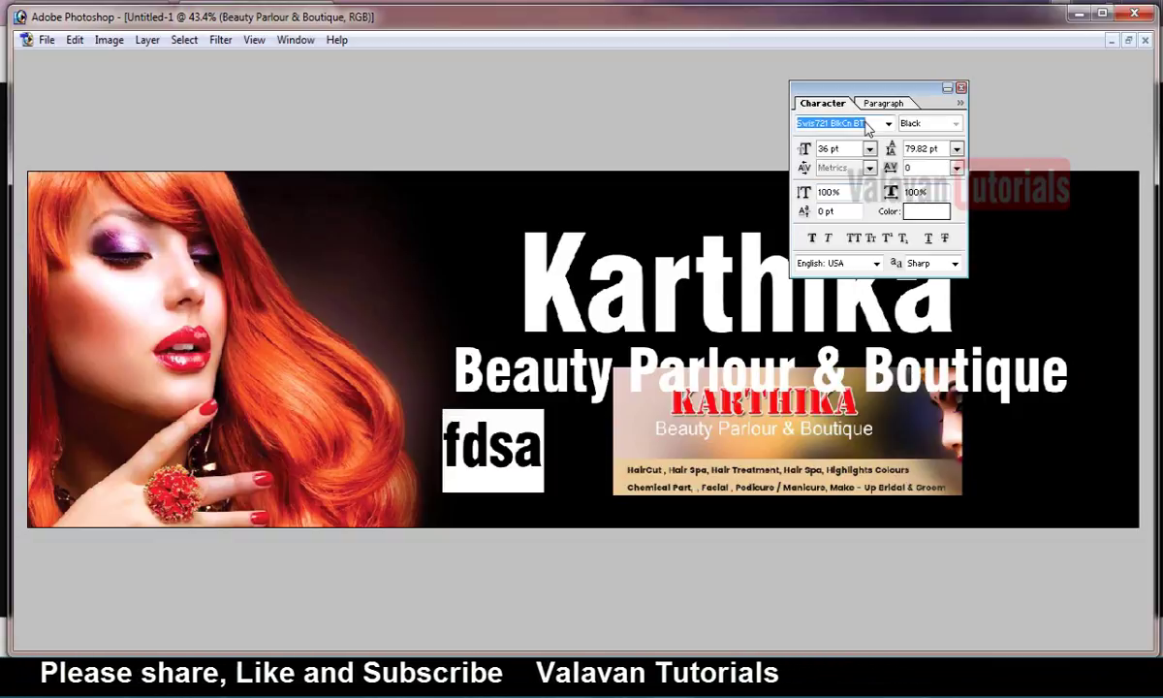
{"action": "key", "text": "Down"}
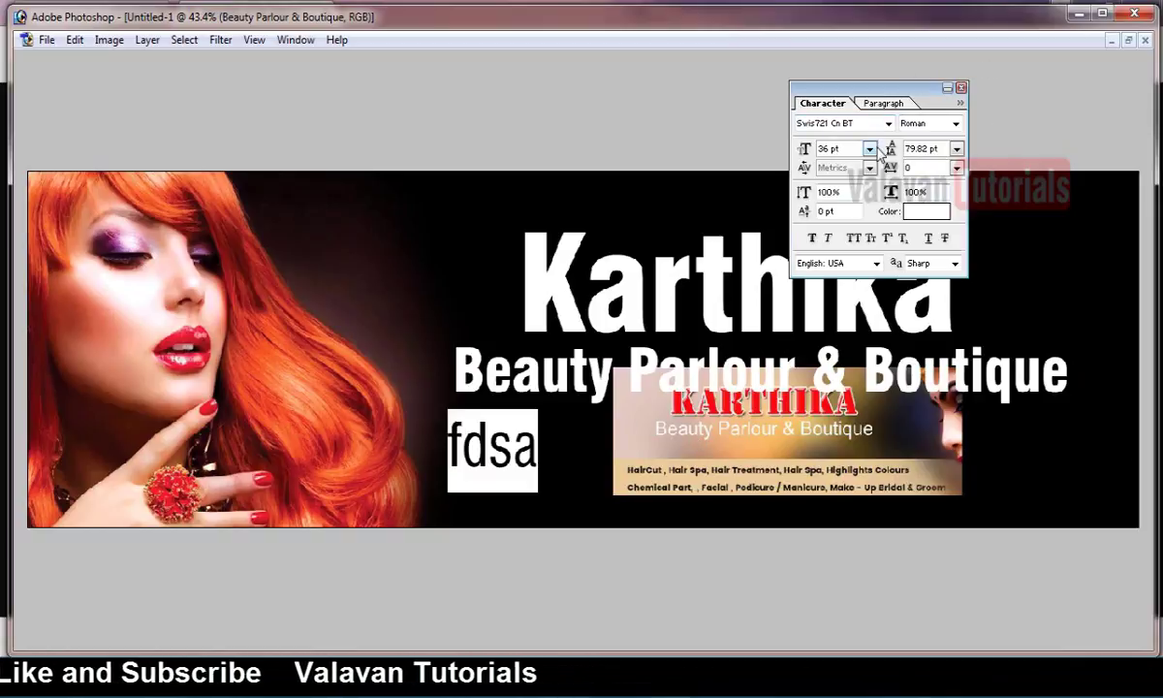
{"action": "left_click", "coordinate": [870, 150]}
{"action": "left_click", "coordinate": [834, 363]}
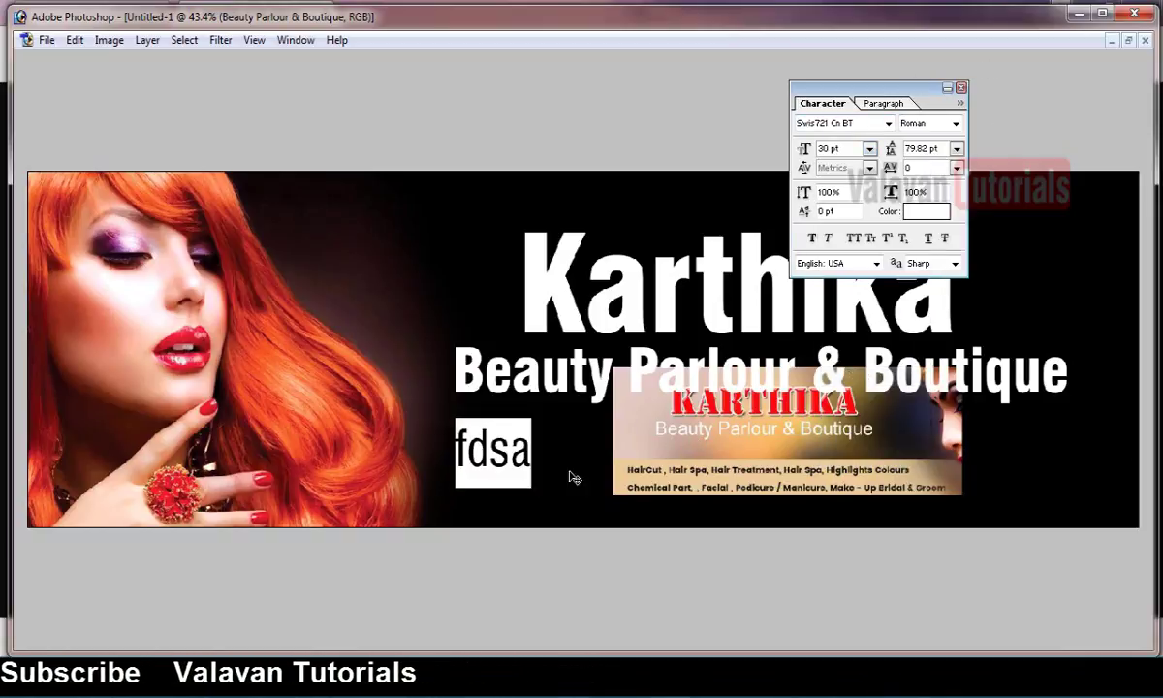
Step: Replace the placeholder with the services line "Haircut, Hair Spa, Hair Treatement, Highlights Colours"
{"action": "type", "text": "Har"}
{"action": "key", "text": "BackSpace"}
{"action": "type", "text": "ircut, "}
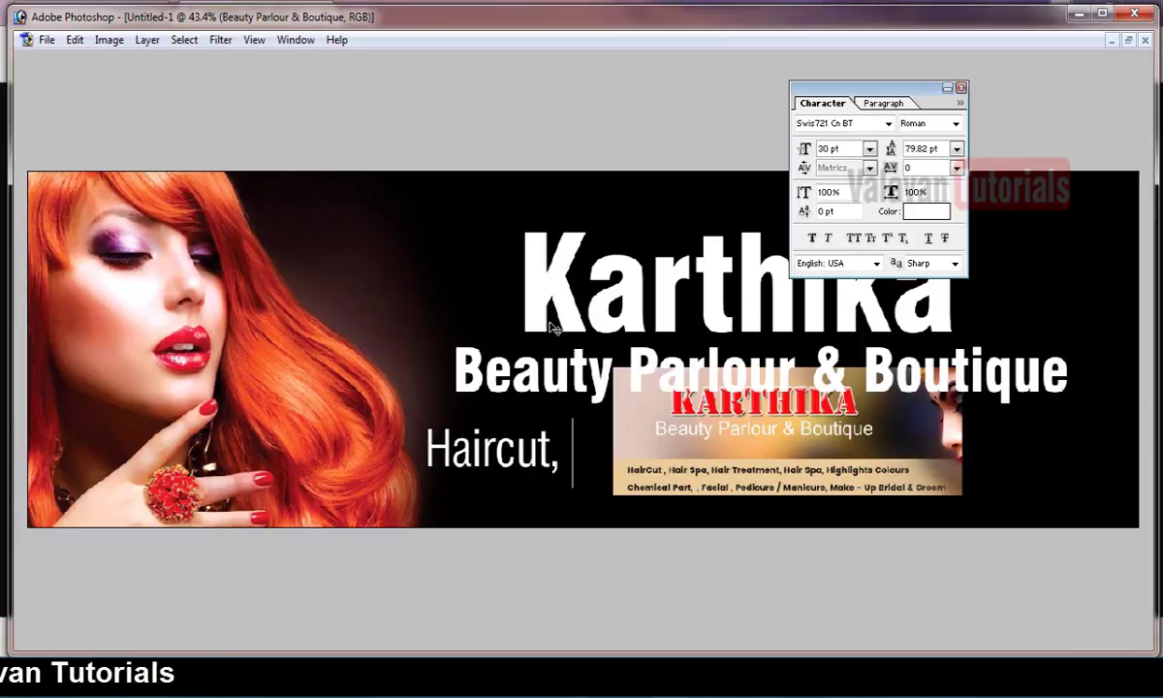
{"action": "type", "text": "Hair"}
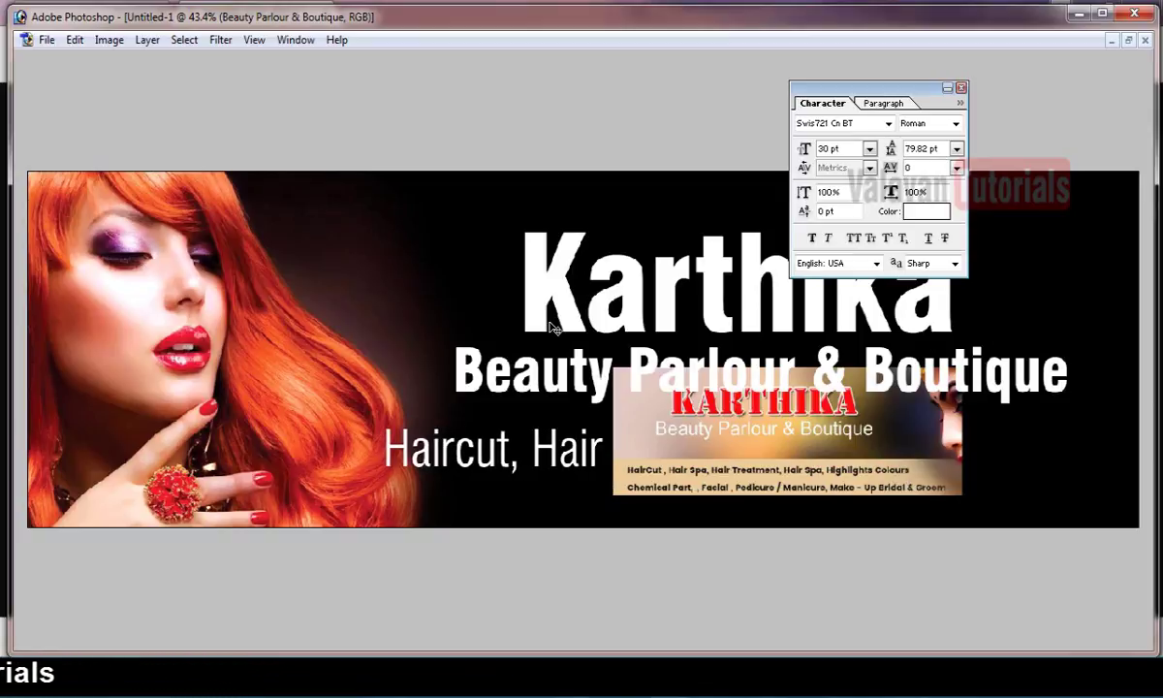
{"action": "type", "text": " Spa, Ha"}
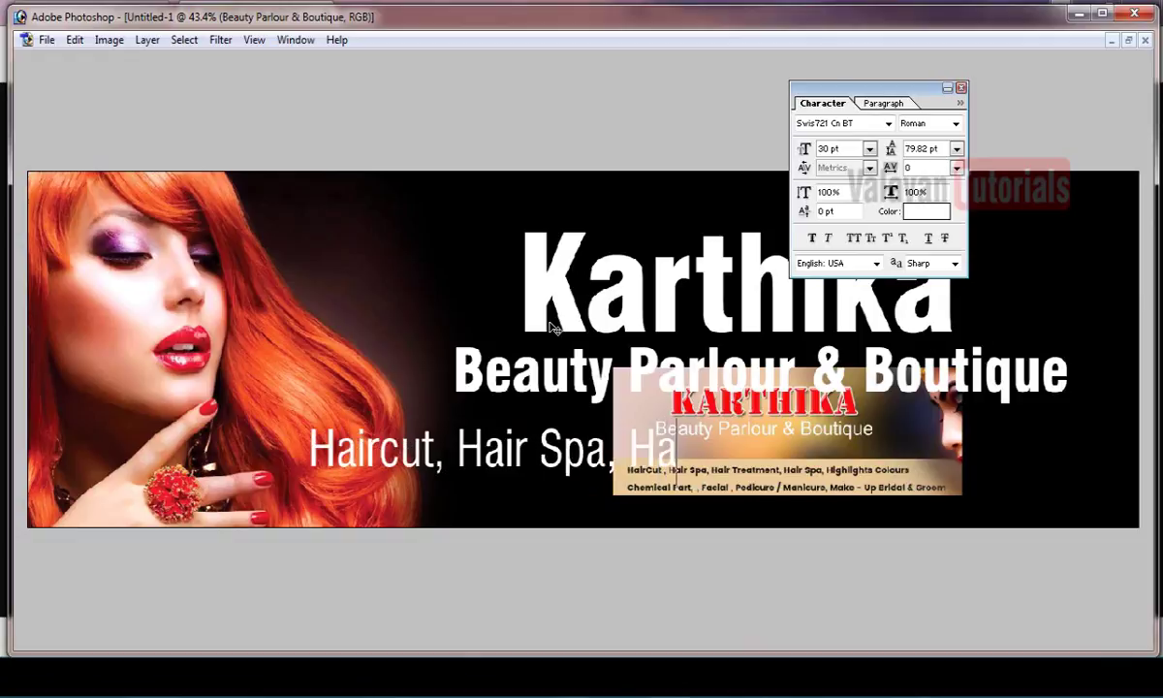
{"action": "type", "text": "ir Treatement"}
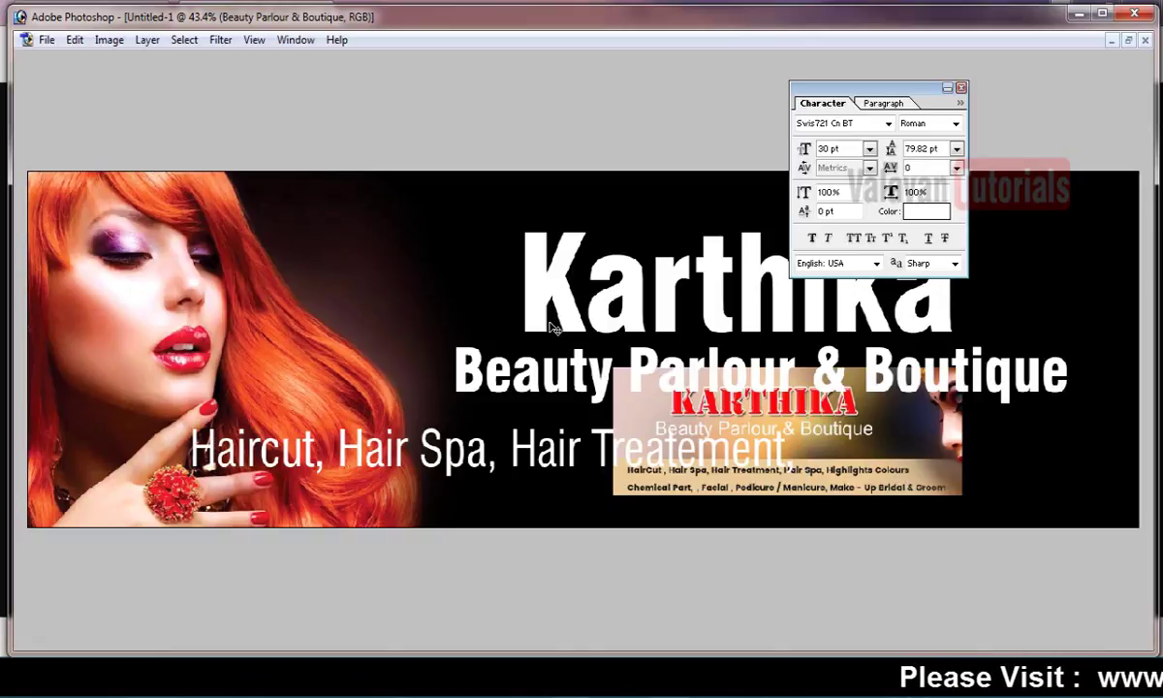
{"action": "type", "text": ", Pa"}
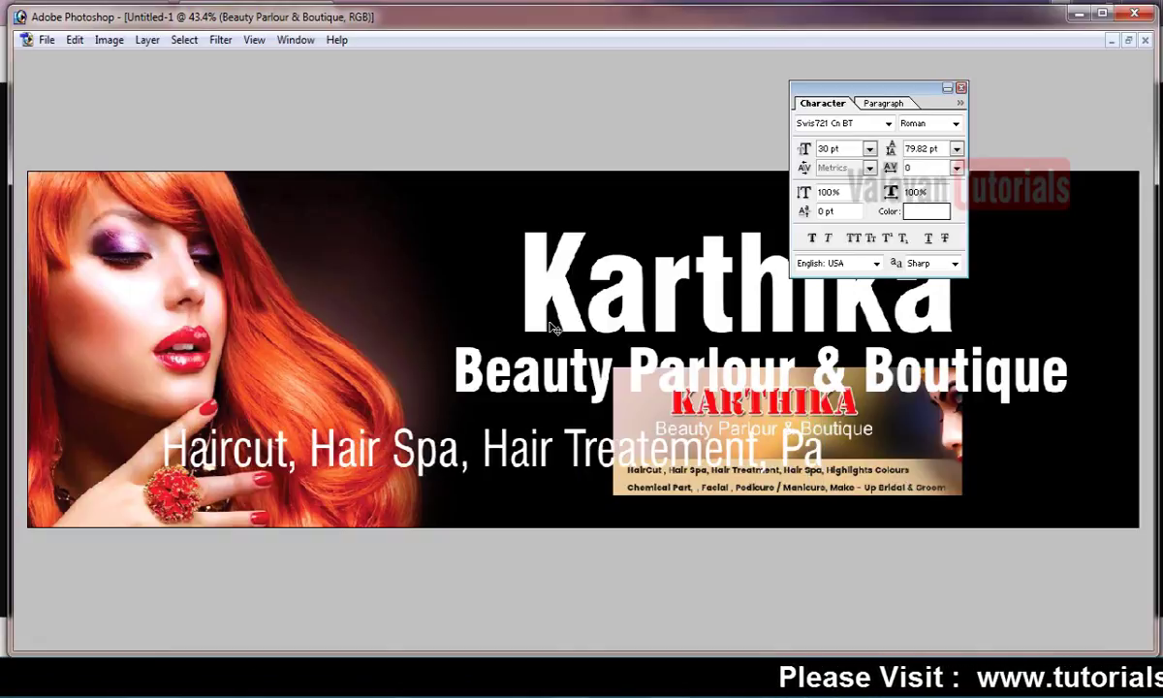
{"action": "key", "text": "BackSpace"}
{"action": "key", "text": "BackSpace"}
{"action": "key", "text": "BackSpace"}
{"action": "key", "text": "BackSpace"}
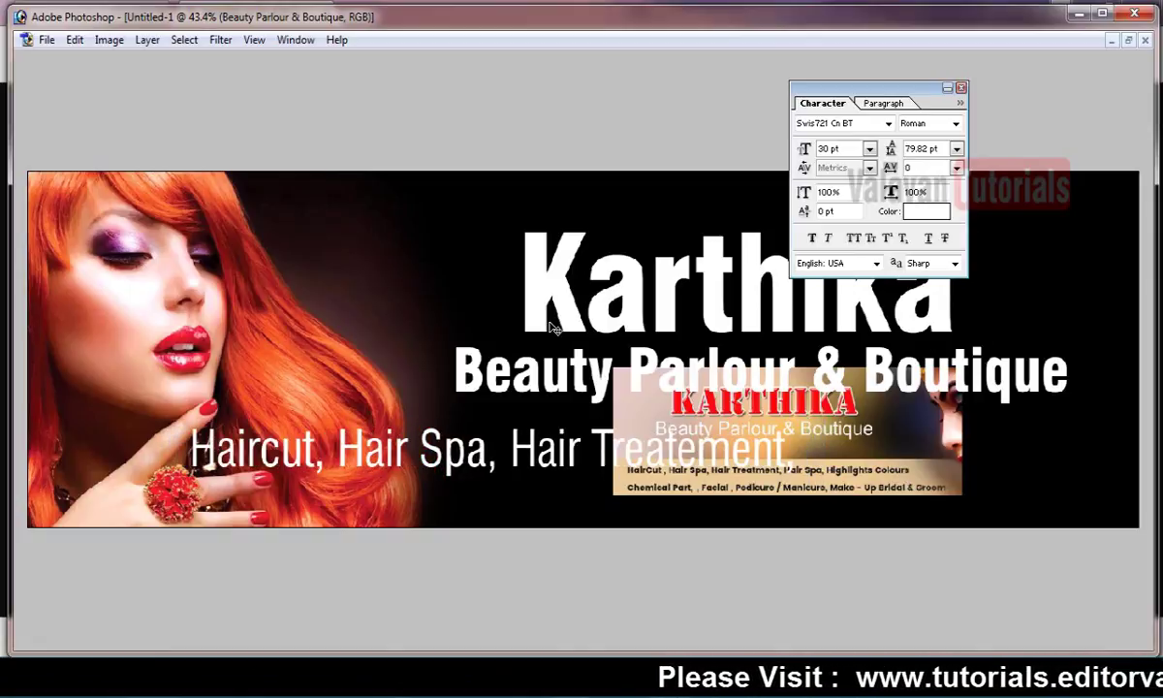
{"action": "type", "text": ", Highlights Colours"}
Step: Reduce the whole services line to 14 pt and move it lower, beneath the subtitle
{"action": "key", "text": "ctrl+a"}
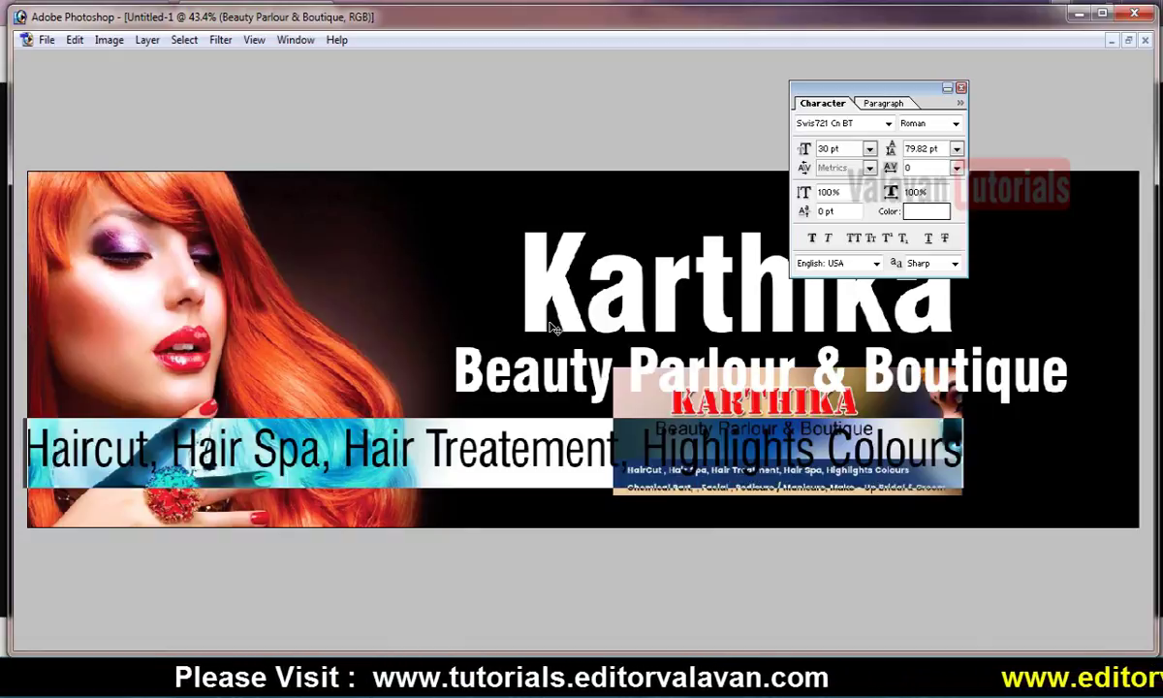
{"action": "key", "text": "ctrl+shift+comma"}
{"action": "key", "text": "ctrl+shift+comma"}
{"action": "key", "text": "ctrl+shift+comma"}
{"action": "key", "text": "ctrl+shift+comma"}
{"action": "key", "text": "ctrl+shift+comma"}
{"action": "key", "text": "ctrl+shift+comma"}
{"action": "key", "text": "ctrl+shift+comma"}
{"action": "key", "text": "ctrl+shift+comma"}
{"action": "left_click_drag", "start_coordinate": [458, 334], "coordinate": [516, 410]}
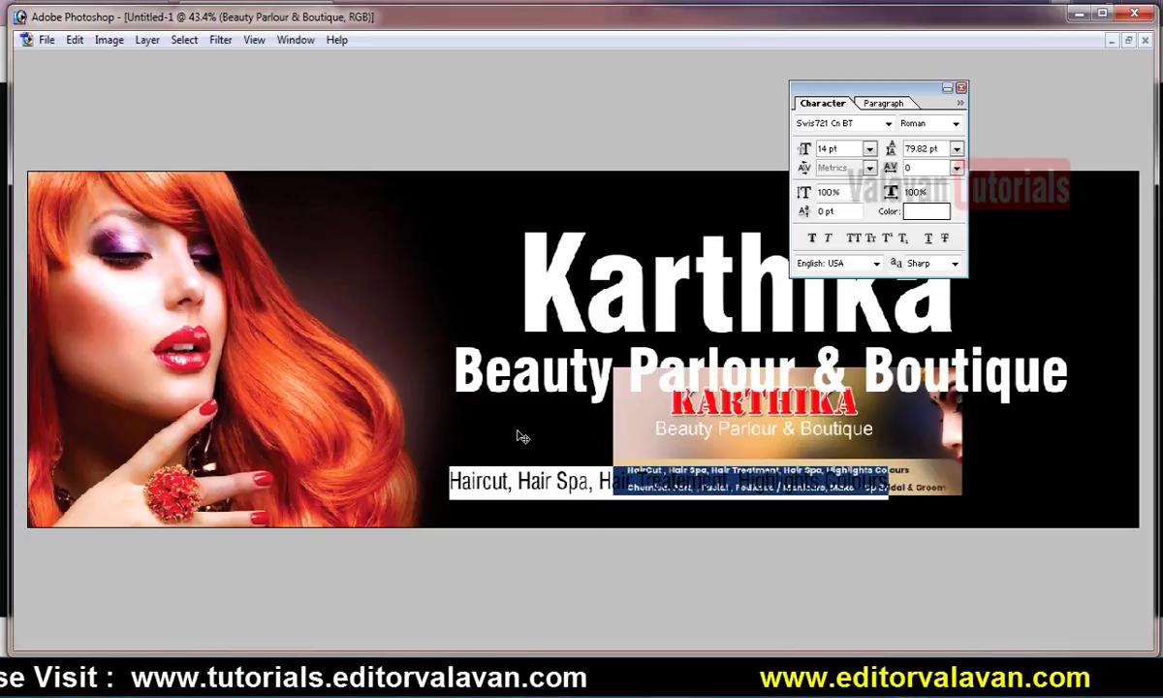
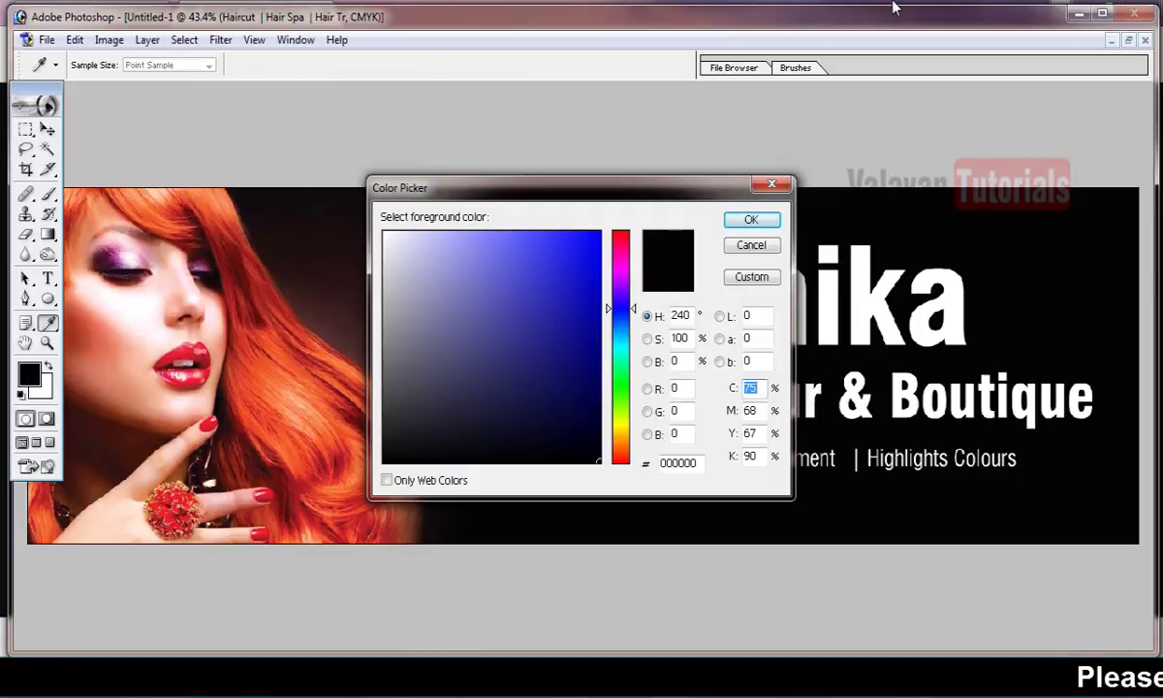
Step: Recolour the services line cyan with C 100, M 0, Y 0, K 0 and move it slightly closer to the subtitle
{"action": "type", "text": "100"}
{"action": "key", "text": "Tab"}
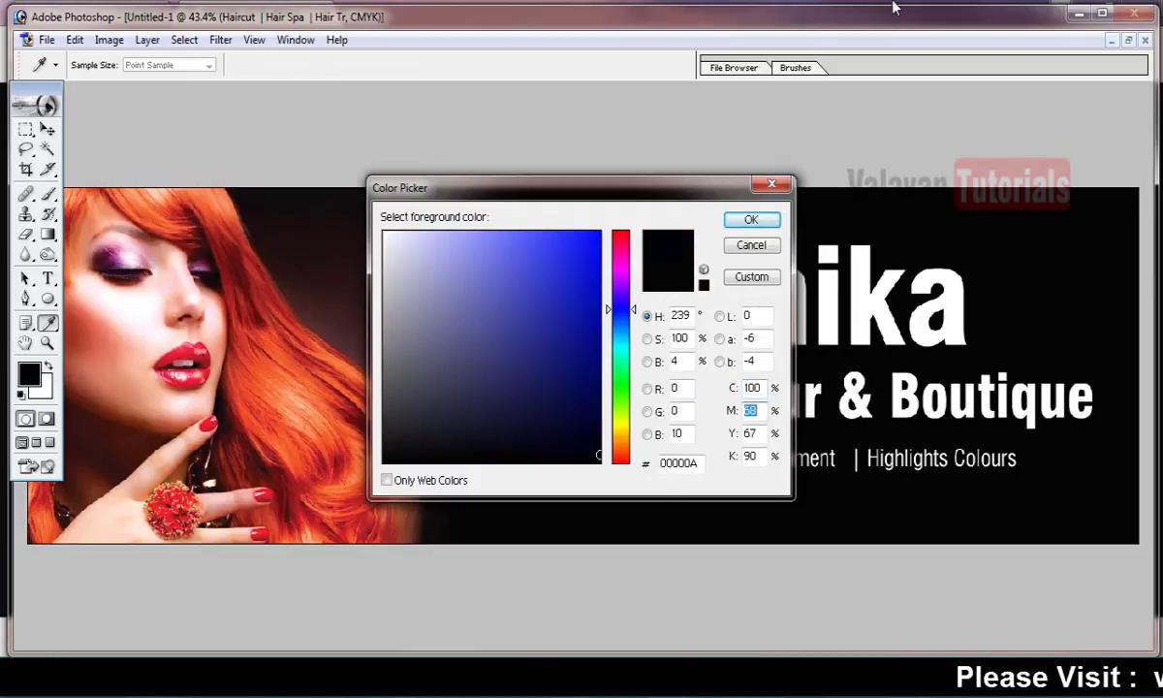
{"action": "type", "text": "0"}
{"action": "key", "text": "Tab"}
{"action": "type", "text": "0"}
{"action": "key", "text": "Tab"}
{"action": "type", "text": "0"}
{"action": "key", "text": "Return"}
{"action": "key", "text": "t"}
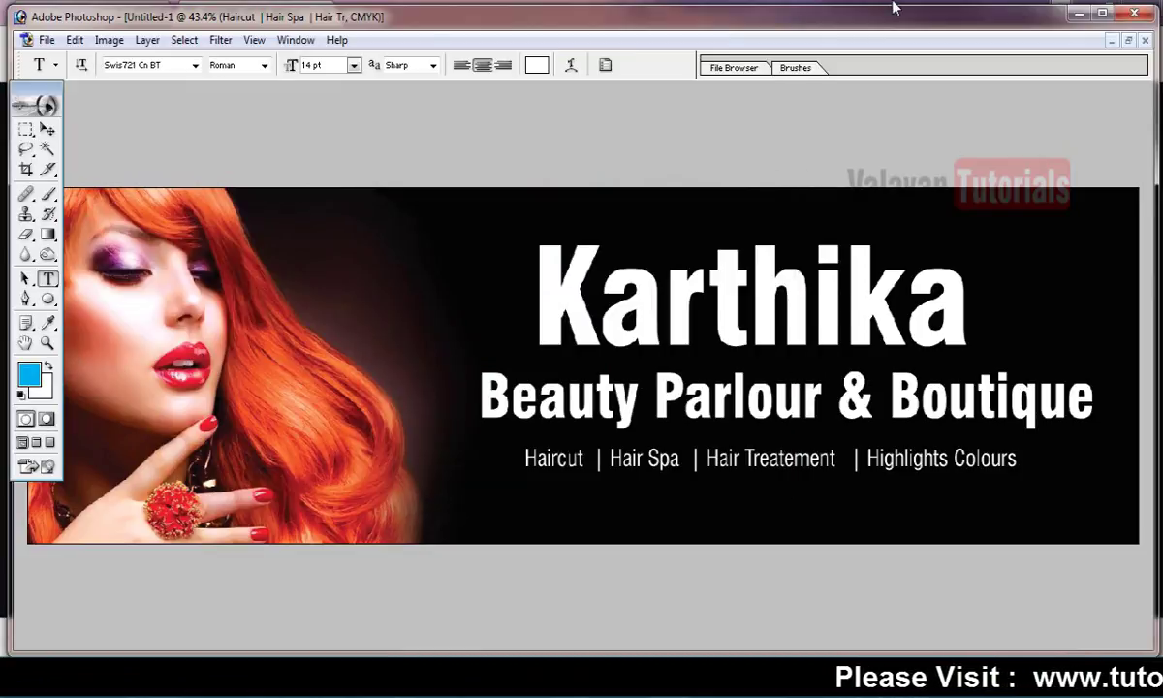
{"action": "key", "text": "alt+BackSpace"}
{"action": "key", "text": "Tab"}
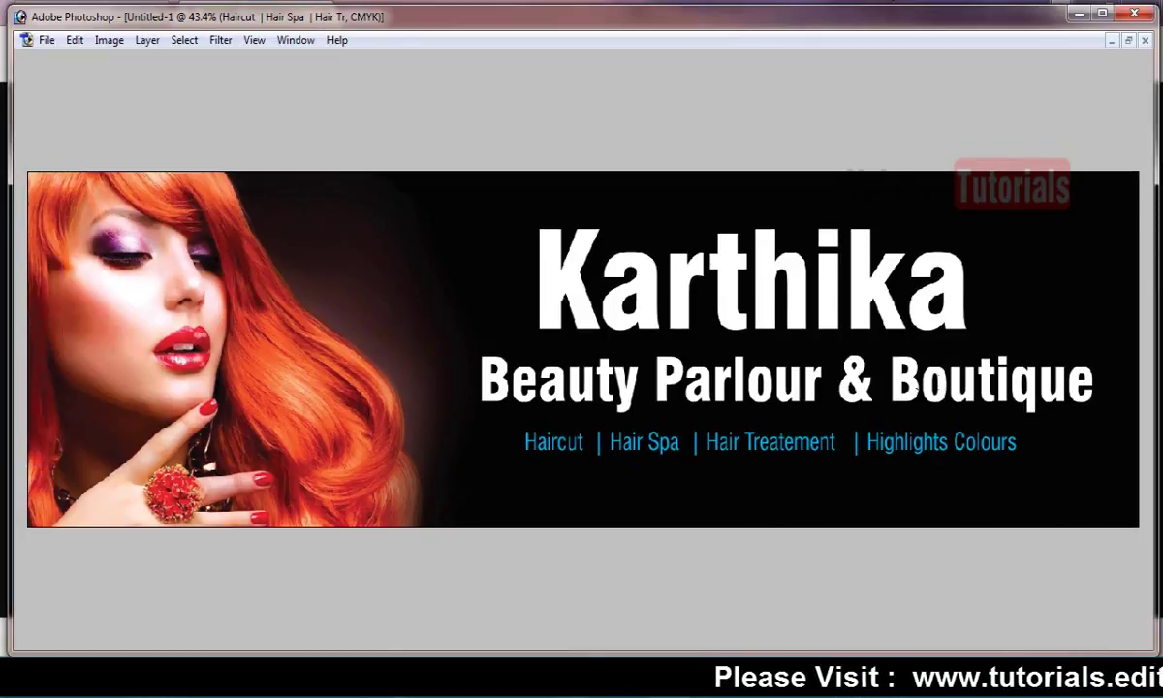
{"action": "left_click_drag", "start_coordinate": [816, 369], "coordinate": [825, 363]}
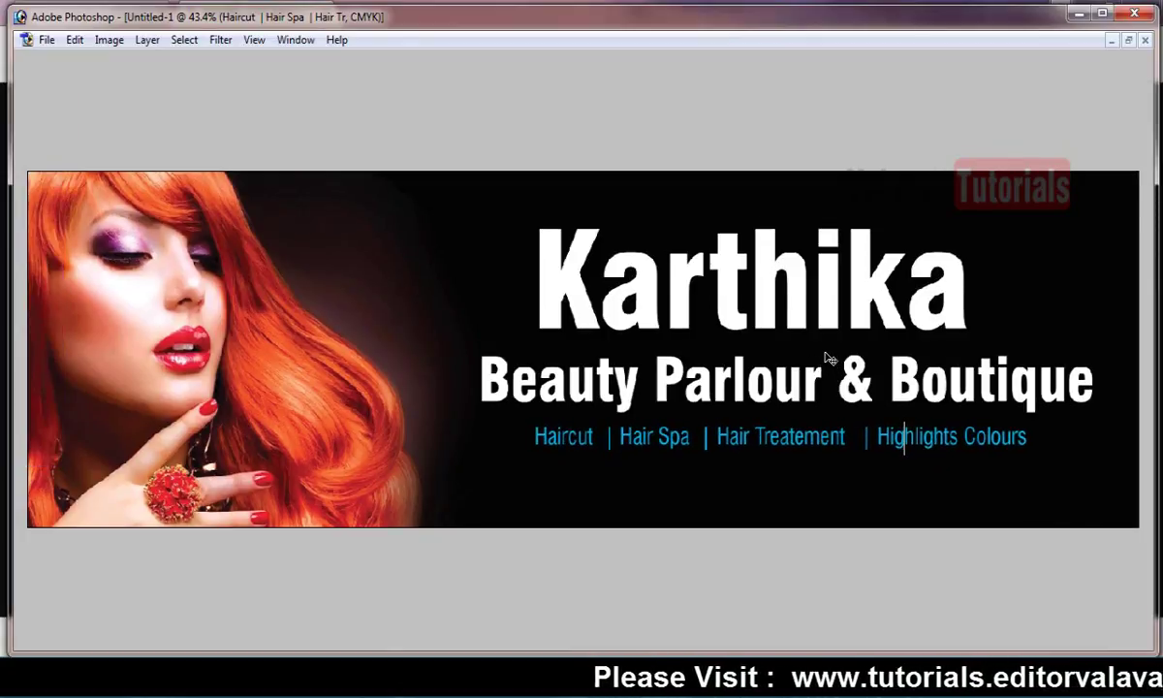
Step: Recolour the subtitle "Beauty Parlour & Boutique" yellow with C 0, M 0, Y 100, K 0
{"action": "left_click", "coordinate": [865, 395]}
{"action": "key", "text": "Tab"}
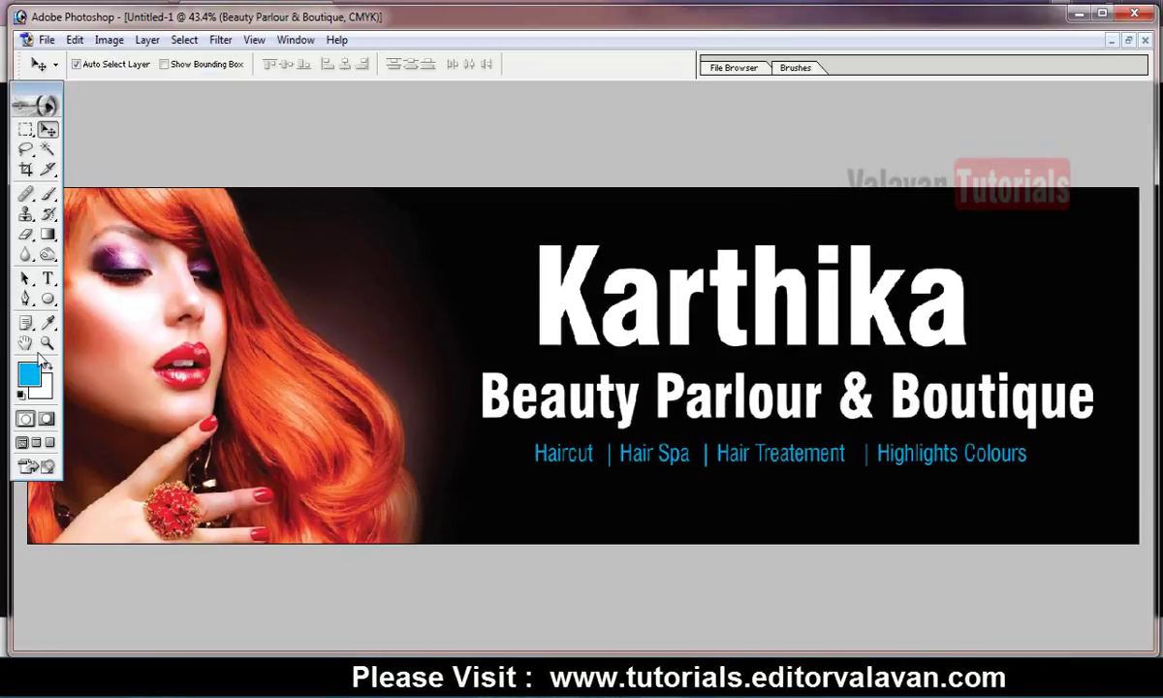
{"action": "left_click", "coordinate": [47, 322]}
{"action": "left_click", "coordinate": [29, 373]}
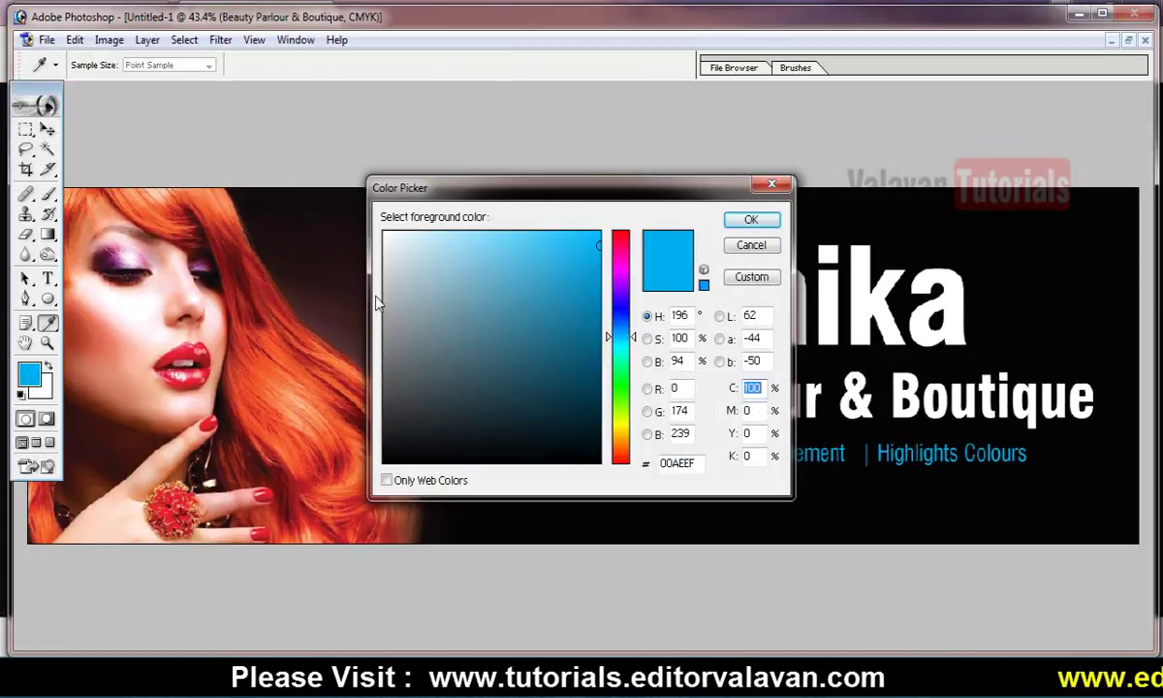
{"action": "type", "text": "1"}
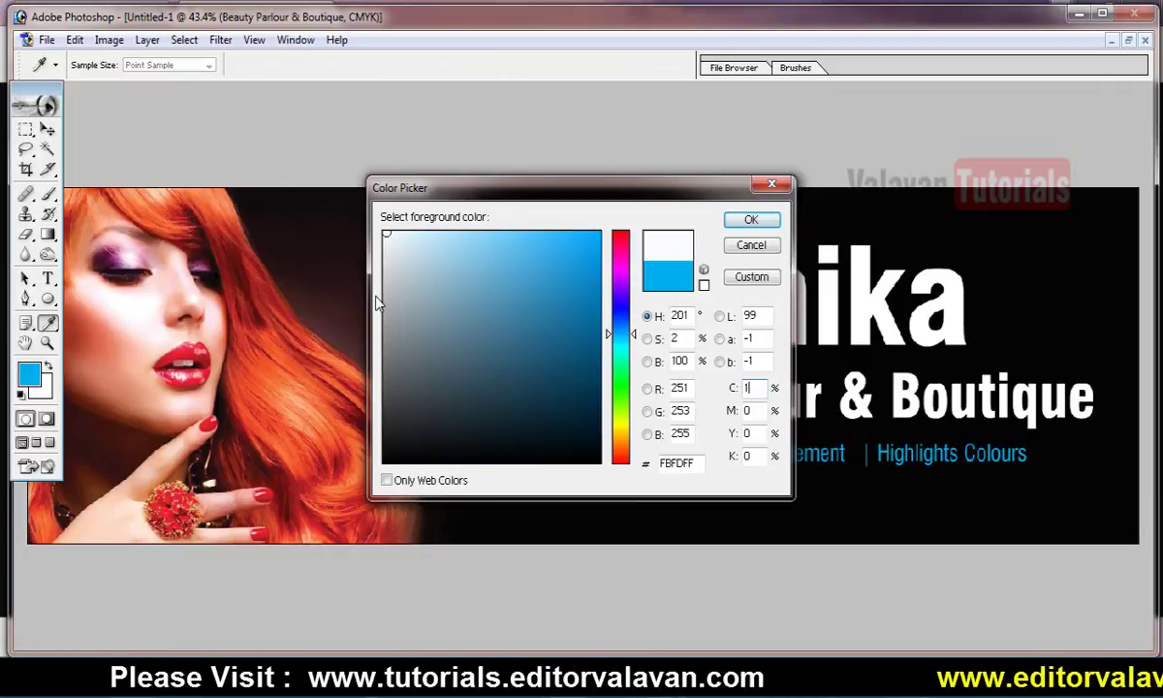
{"action": "key", "text": "Tab"}
{"action": "key", "text": "Tab"}
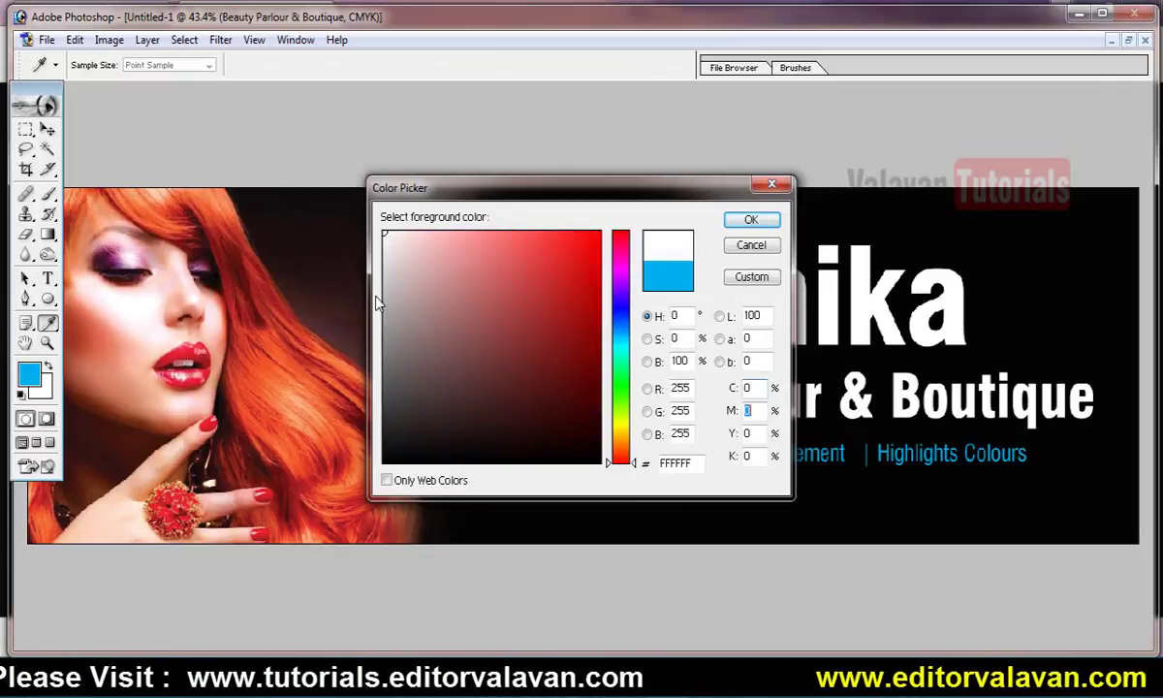
{"action": "type", "text": "100"}
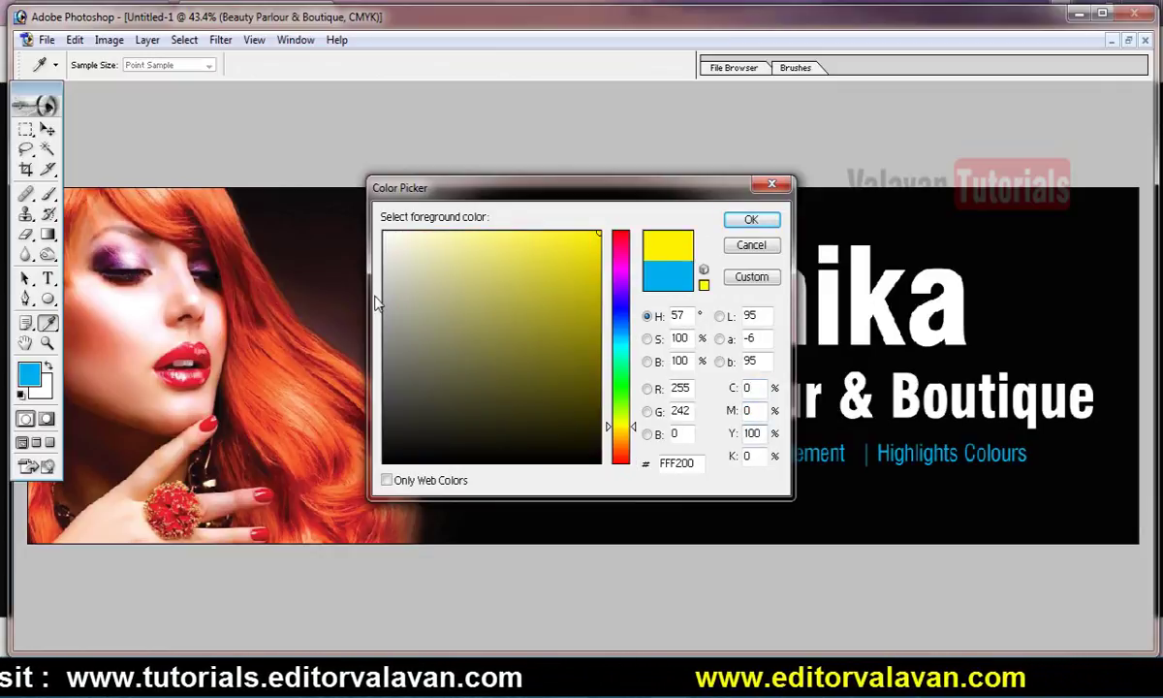
{"action": "left_click", "coordinate": [735, 219]}
{"action": "key", "text": "v"}
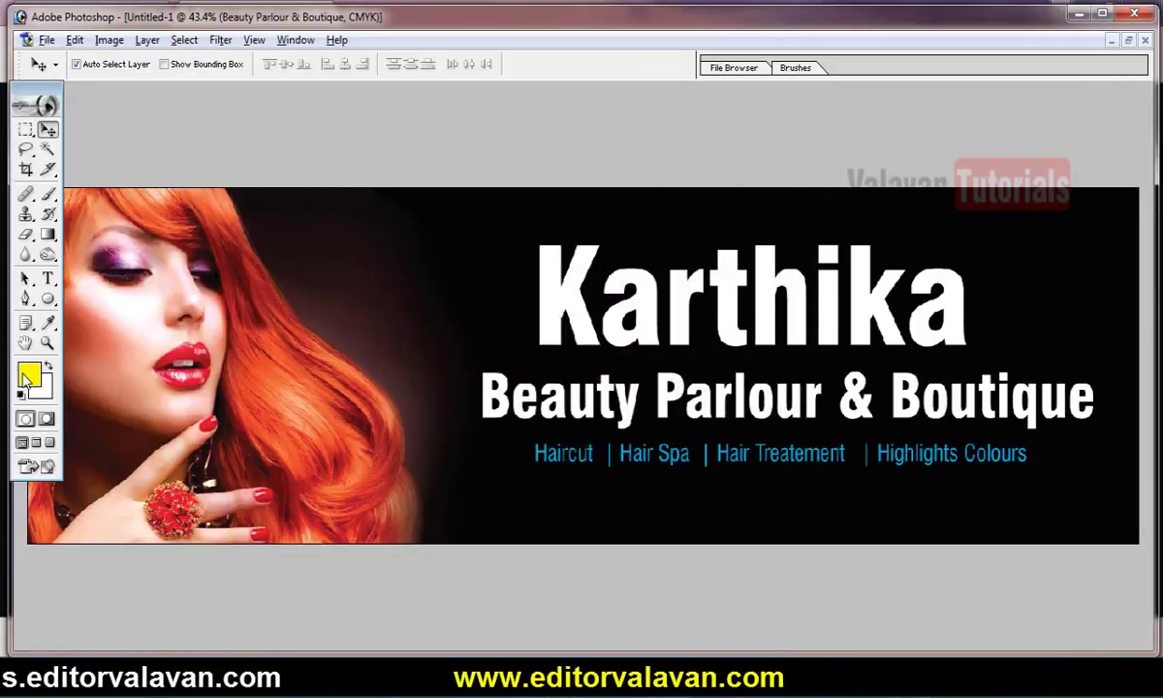
{"action": "key", "text": "alt+BackSpace"}
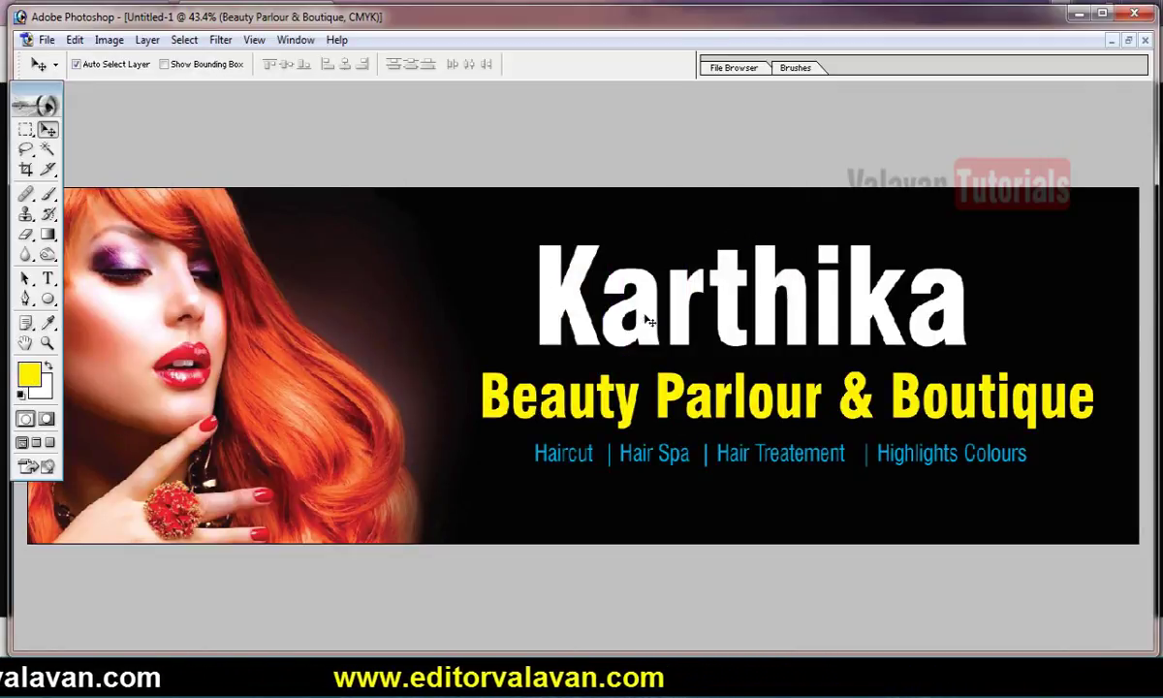
Step: Move the title "Karthika" slightly lower, convert all its letters to All Caps and hide the selection highlight
{"action": "left_click_drag", "start_coordinate": [647, 321], "coordinate": [654, 325]}
{"action": "key", "text": "t"}
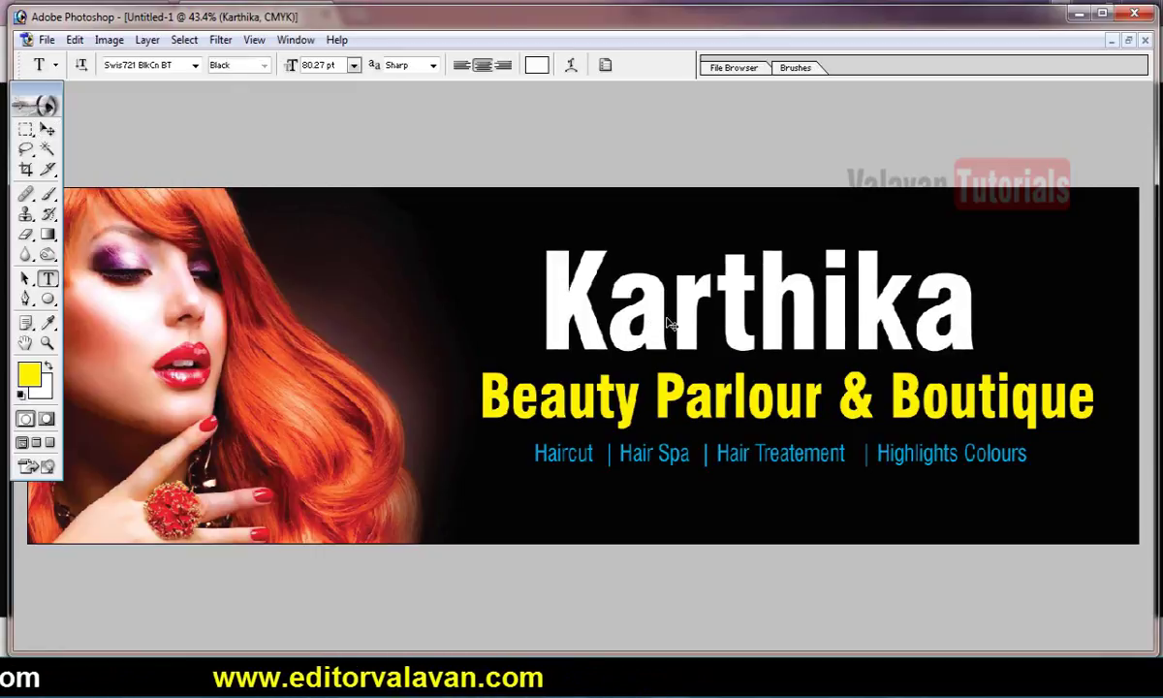
{"action": "double_click", "coordinate": [669, 323]}
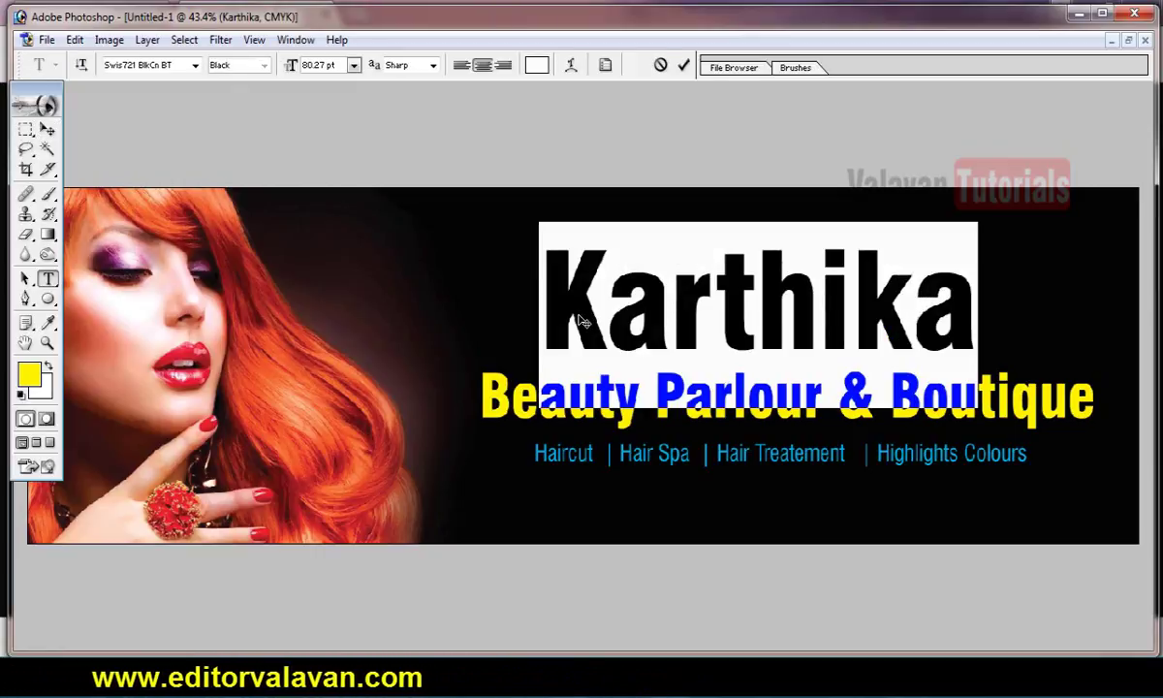
{"action": "key", "text": "ctrl+t"}
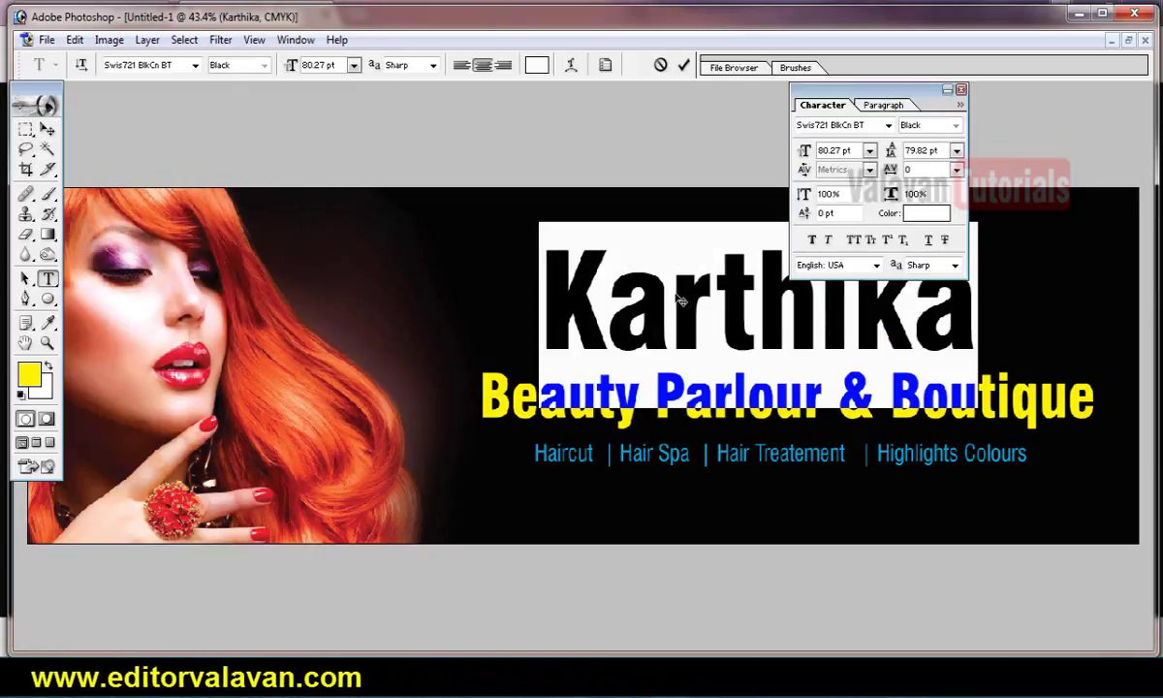
{"action": "left_click", "coordinate": [854, 239]}
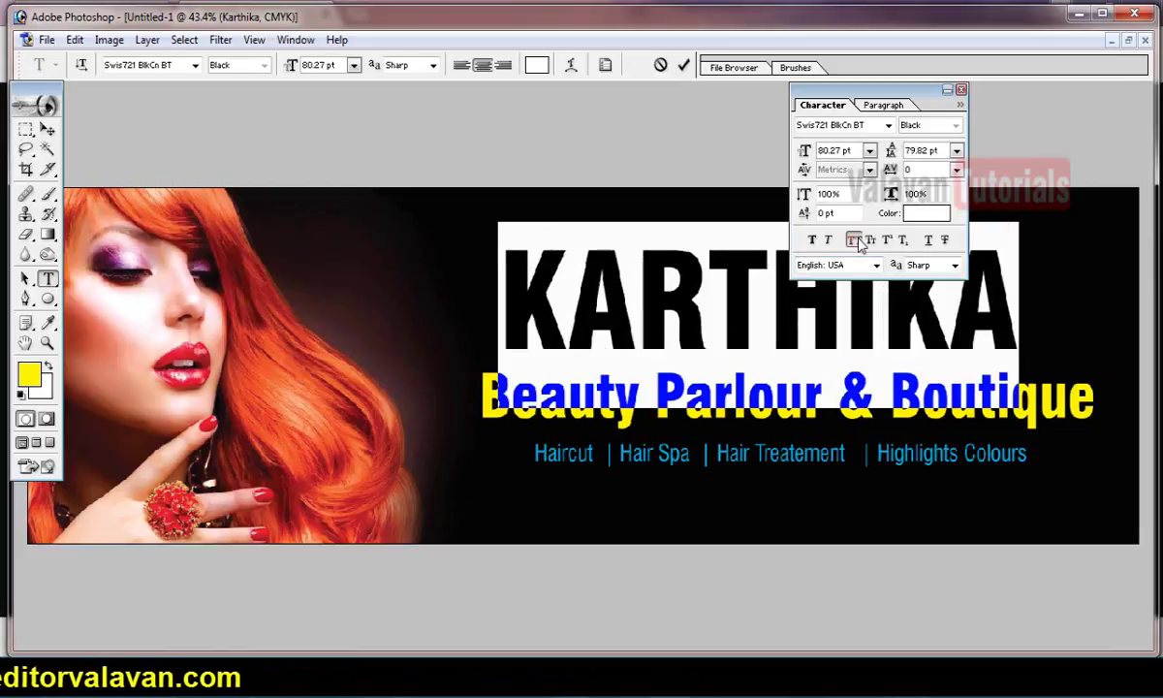
{"action": "left_click", "coordinate": [962, 93]}
{"action": "key", "text": "ctrl+h"}
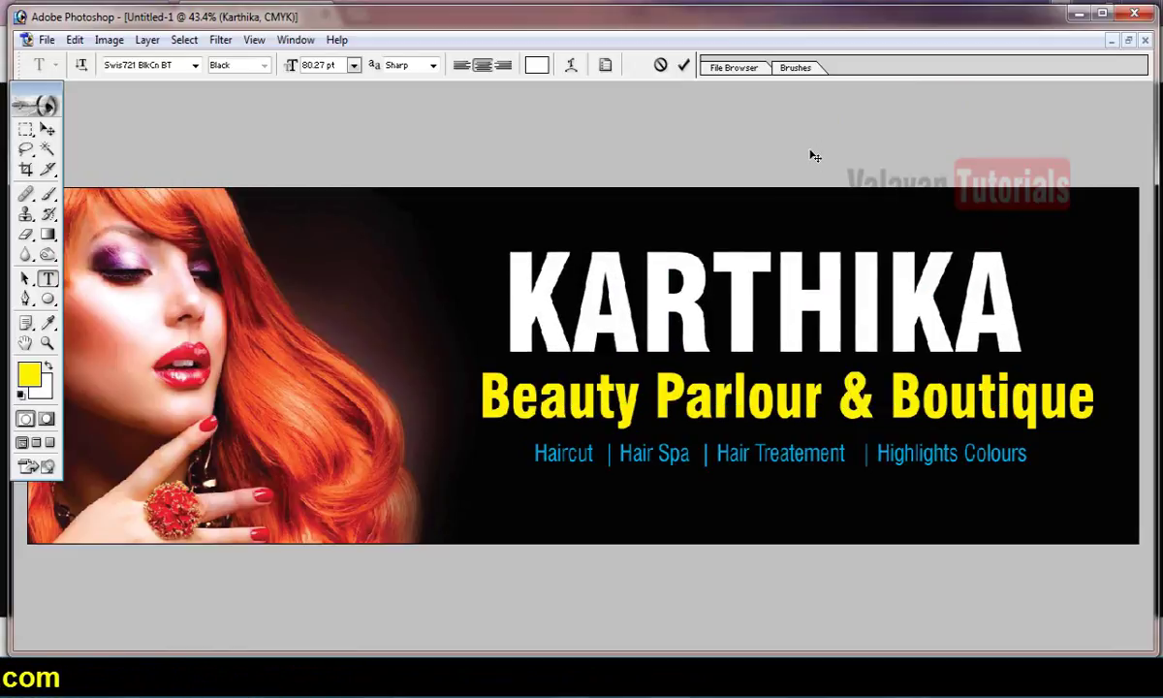
Step: Shift the "KARTHIKA" title slightly sideways until it sits centred above the subtitle
{"action": "key", "text": "v"}
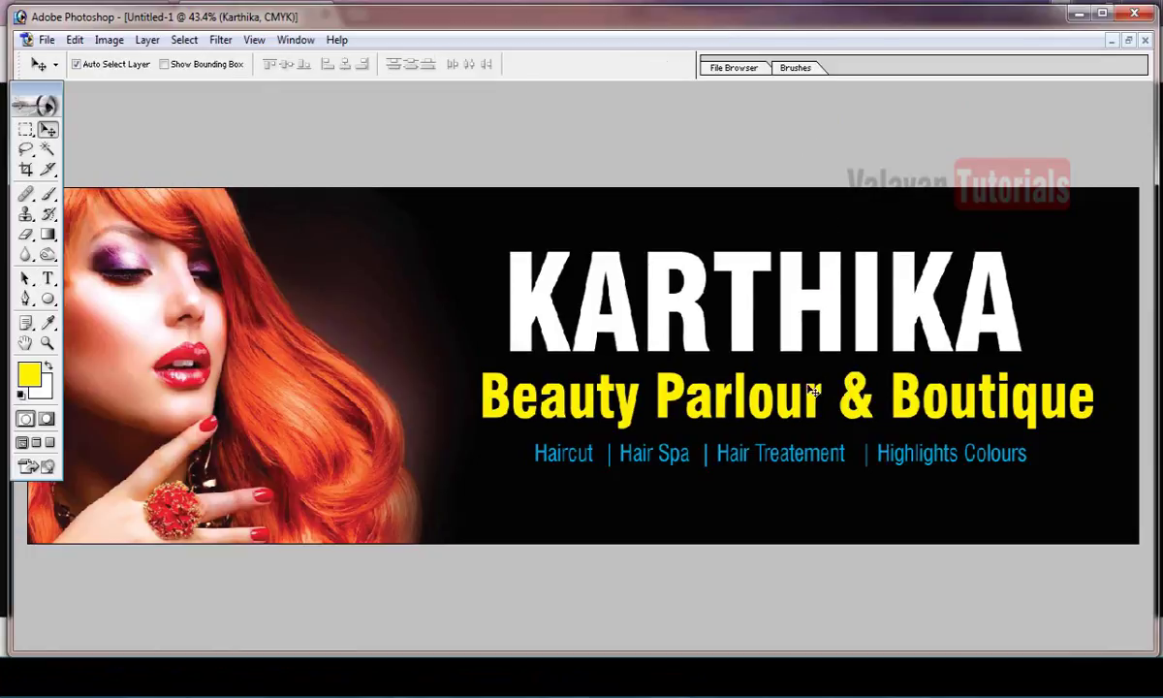
{"action": "mouse_move", "coordinate": [799, 331]}
{"action": "left_mouse_down"}
{"action": "mouse_move", "coordinate": [792, 311]}
{"action": "mouse_move", "coordinate": [802, 322]}
{"action": "left_mouse_up"}
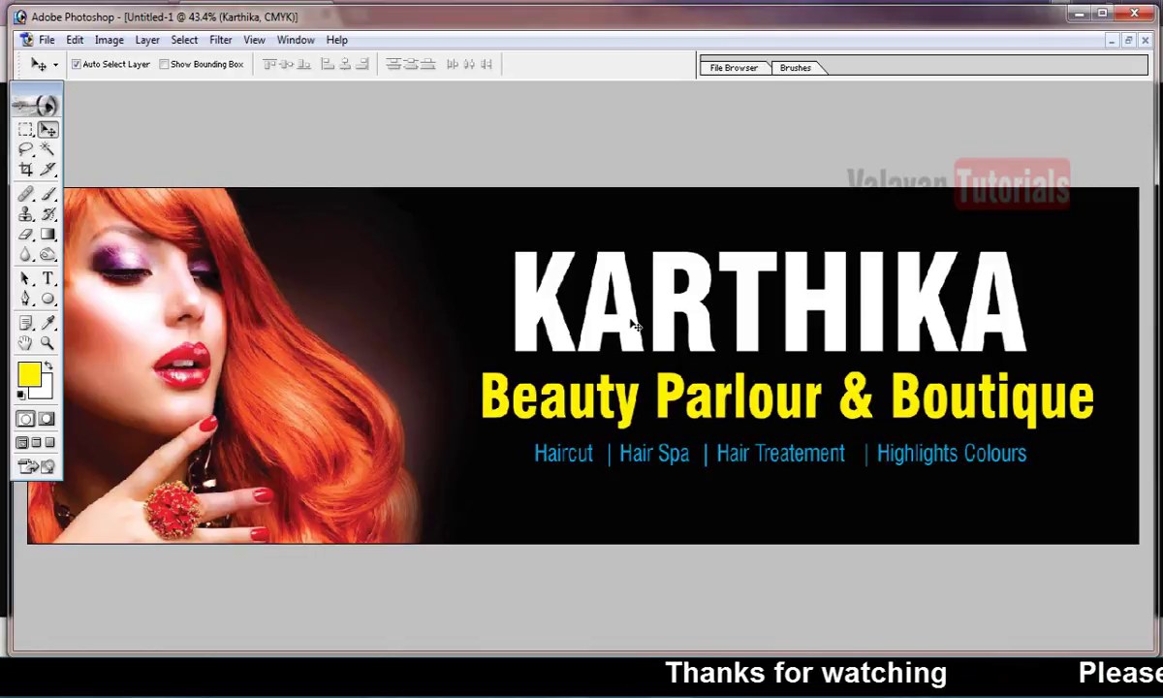
{"action": "left_click_drag", "start_coordinate": [634, 327], "coordinate": [636, 329]}
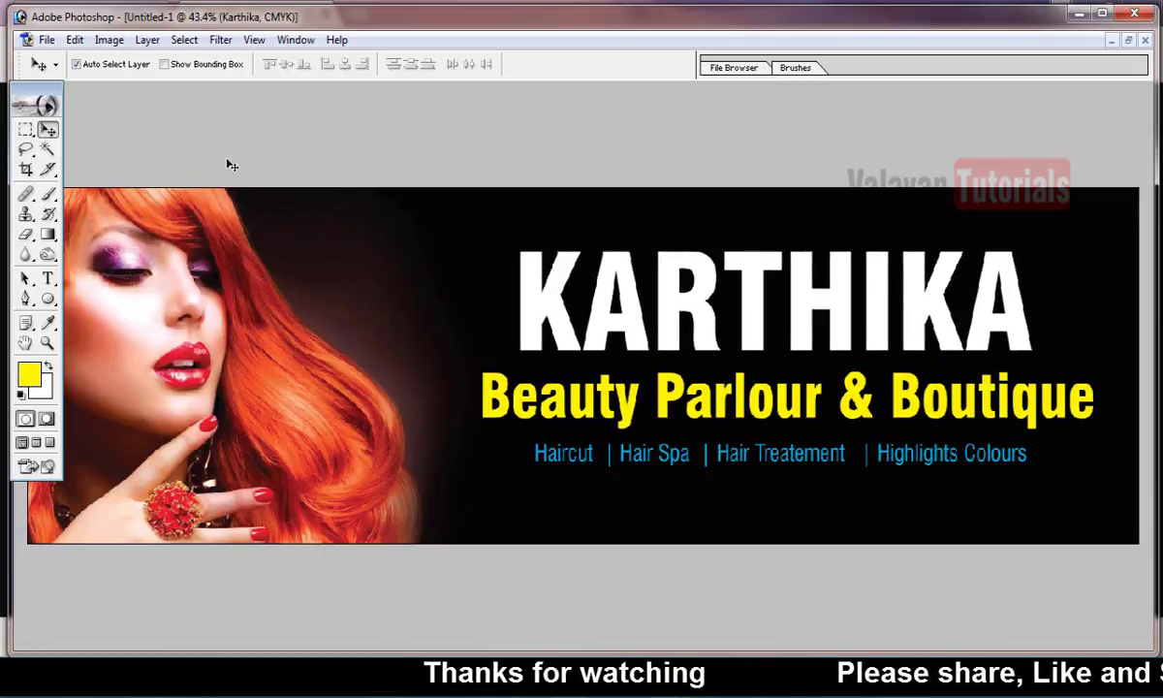
Step: Apply a linear Gradient Overlay at 90° to the "KARTHIKA" title using the white-to-cyan "Cyan" preset
{"action": "left_click", "coordinate": [147, 40]}
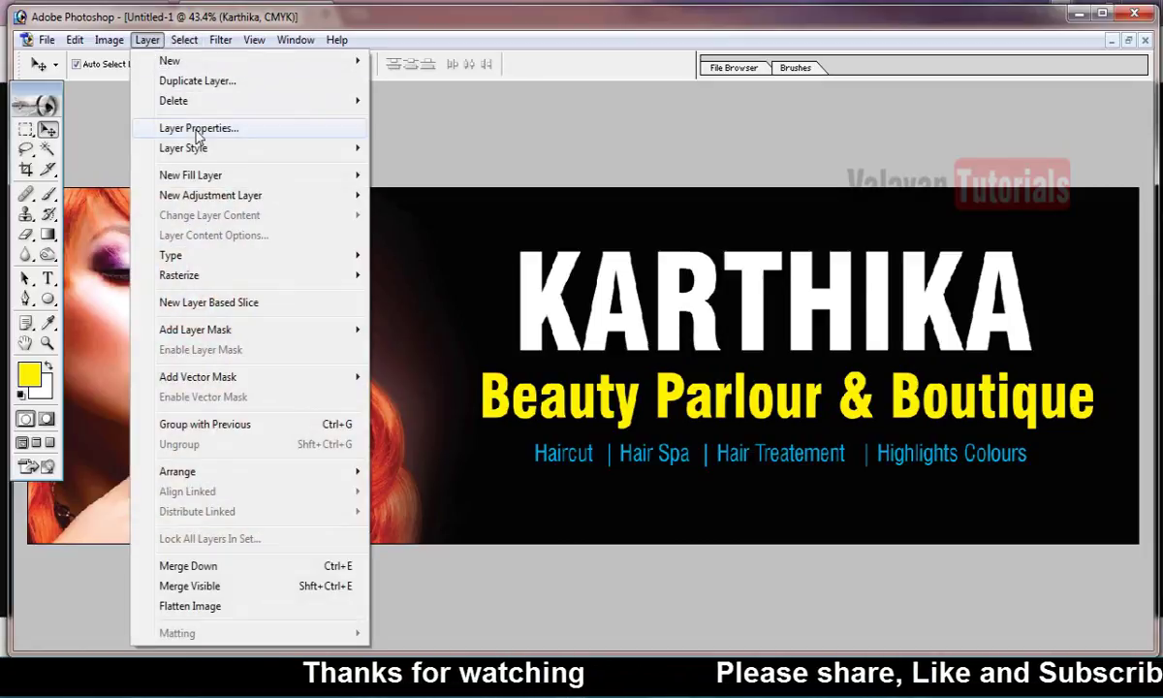
{"action": "mouse_move", "coordinate": [217, 153]}
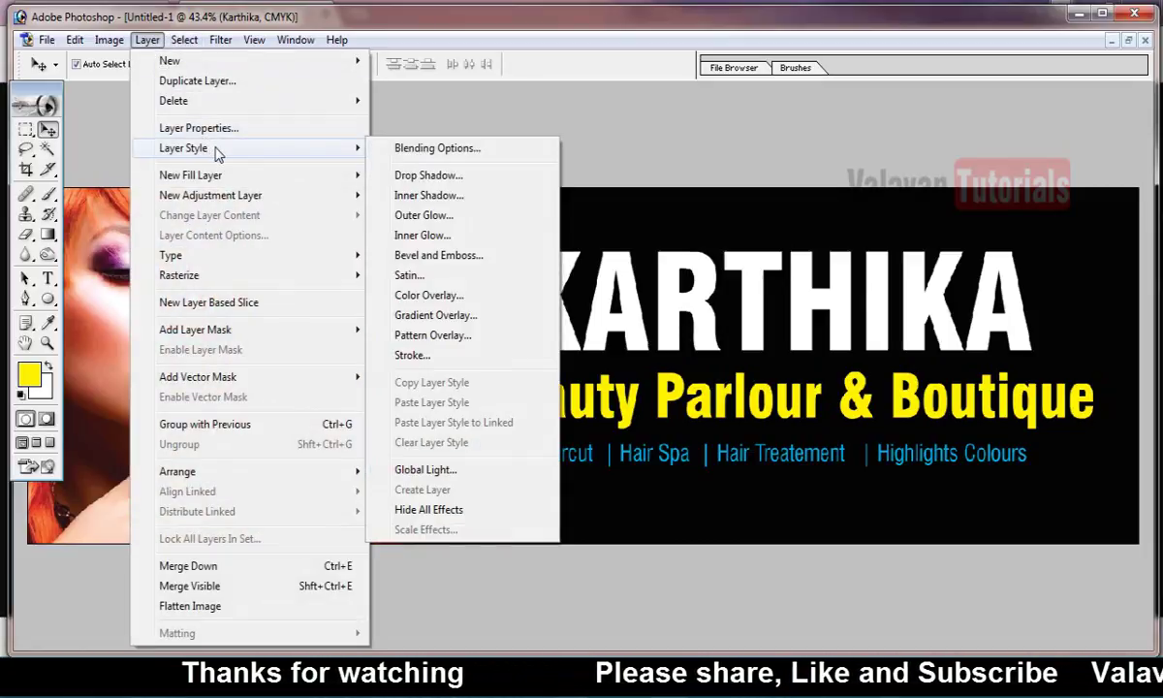
{"action": "left_click", "coordinate": [463, 318]}
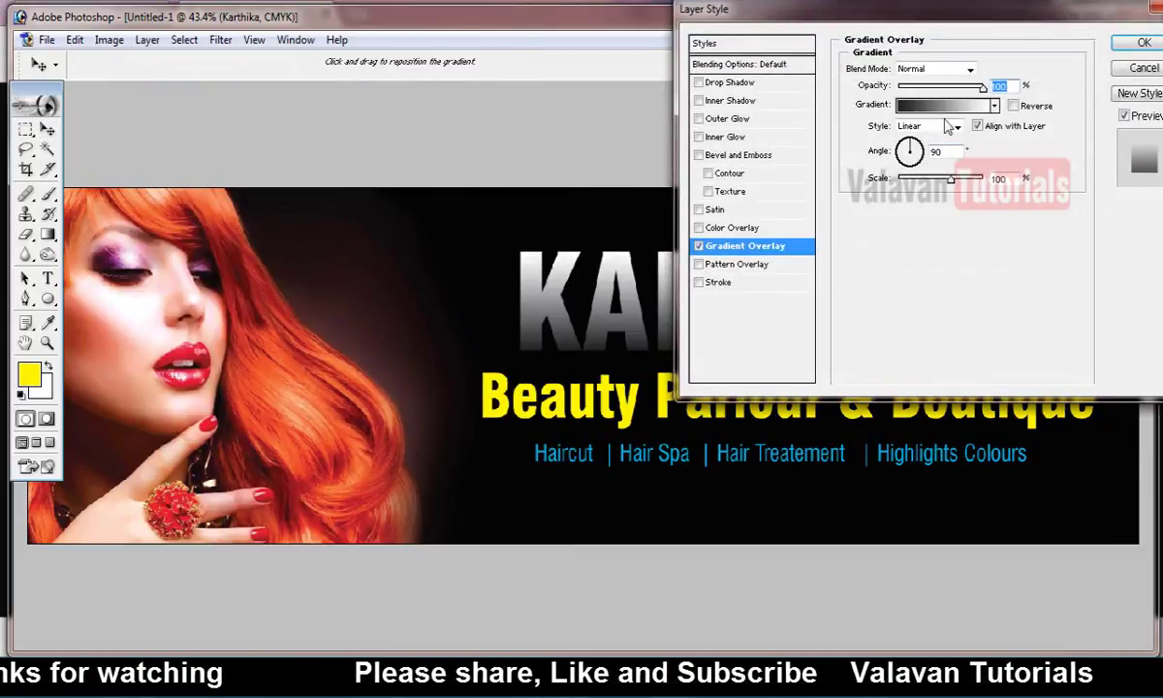
{"action": "left_click", "coordinate": [906, 104]}
{"action": "left_click", "coordinate": [474, 192]}
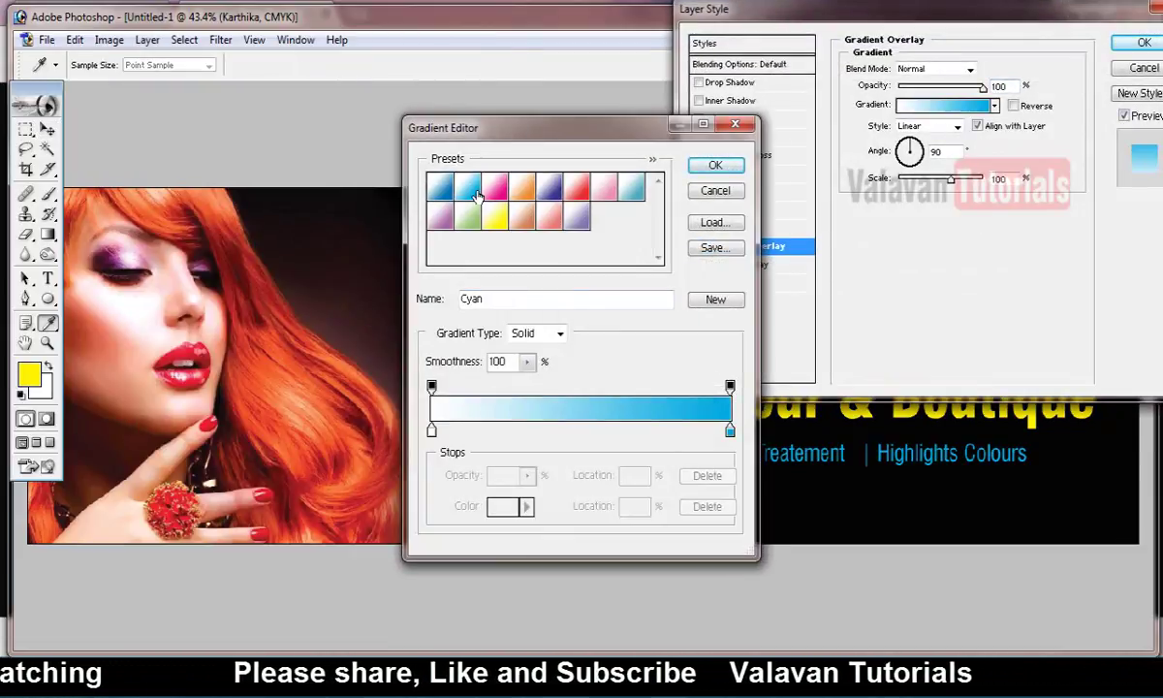
{"action": "left_click", "coordinate": [714, 169]}
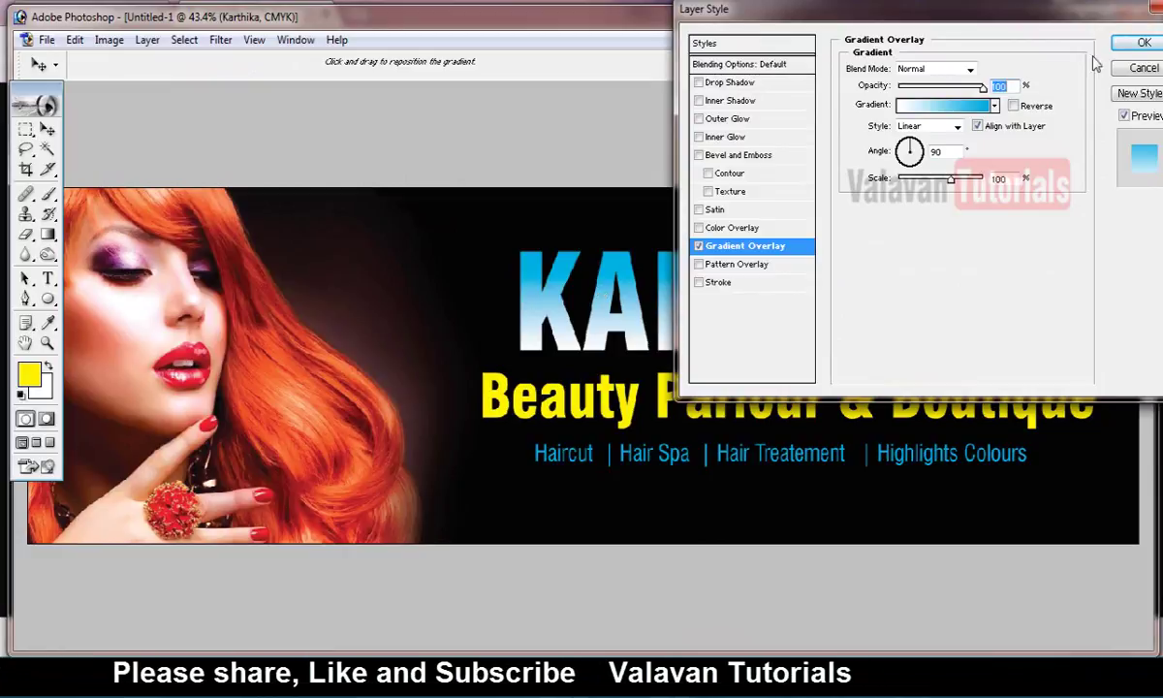
{"action": "left_click_drag", "start_coordinate": [1101, 19], "coordinate": [407, 116]}
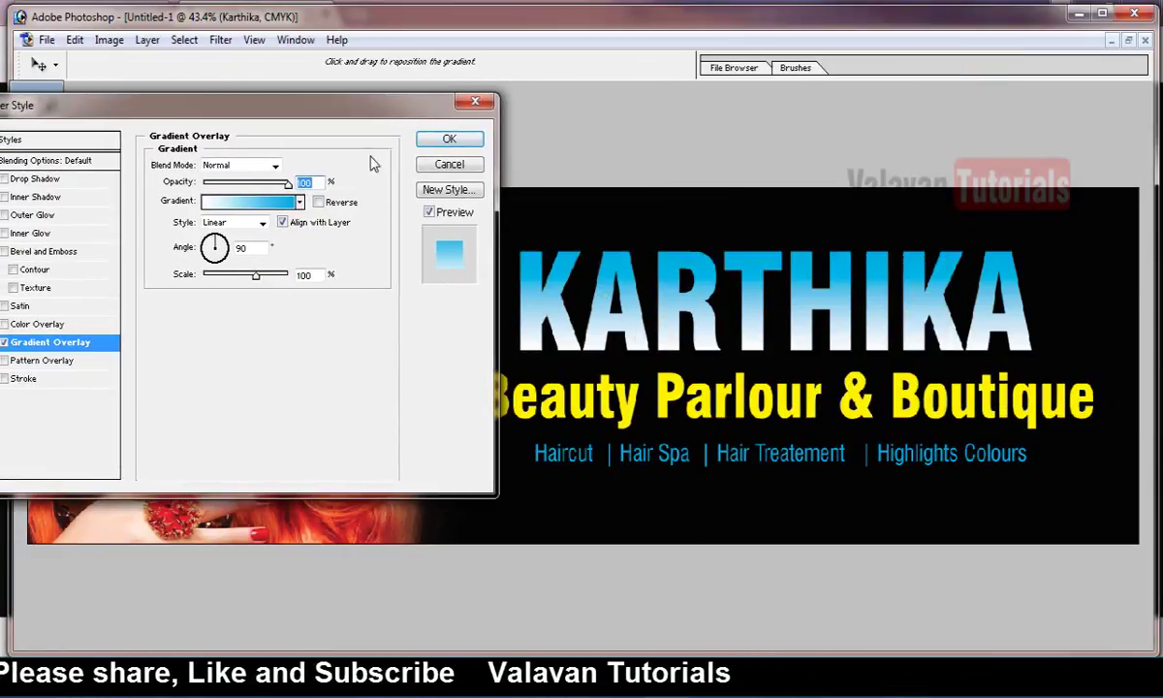
{"action": "left_click", "coordinate": [449, 138]}
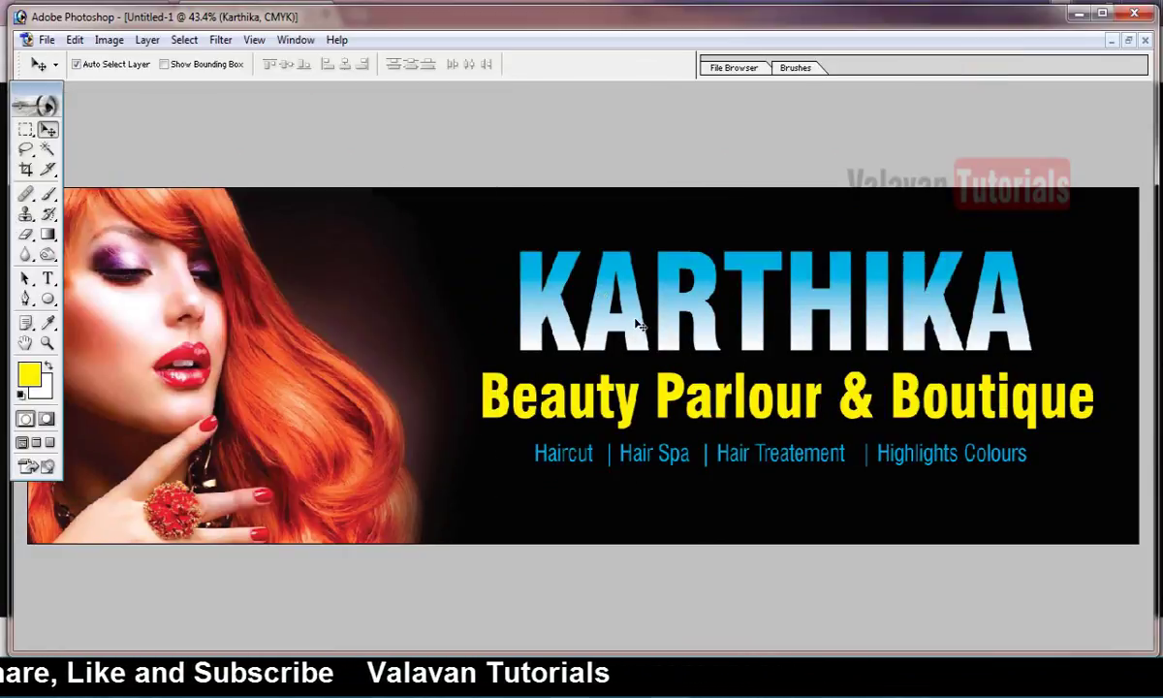
Step: Hide the tool palettes, fit the banner on screen and nudge the "KARTHIKA" title slightly upward
{"action": "key", "text": "Tab"}
{"action": "right_click", "coordinate": [673, 329]}
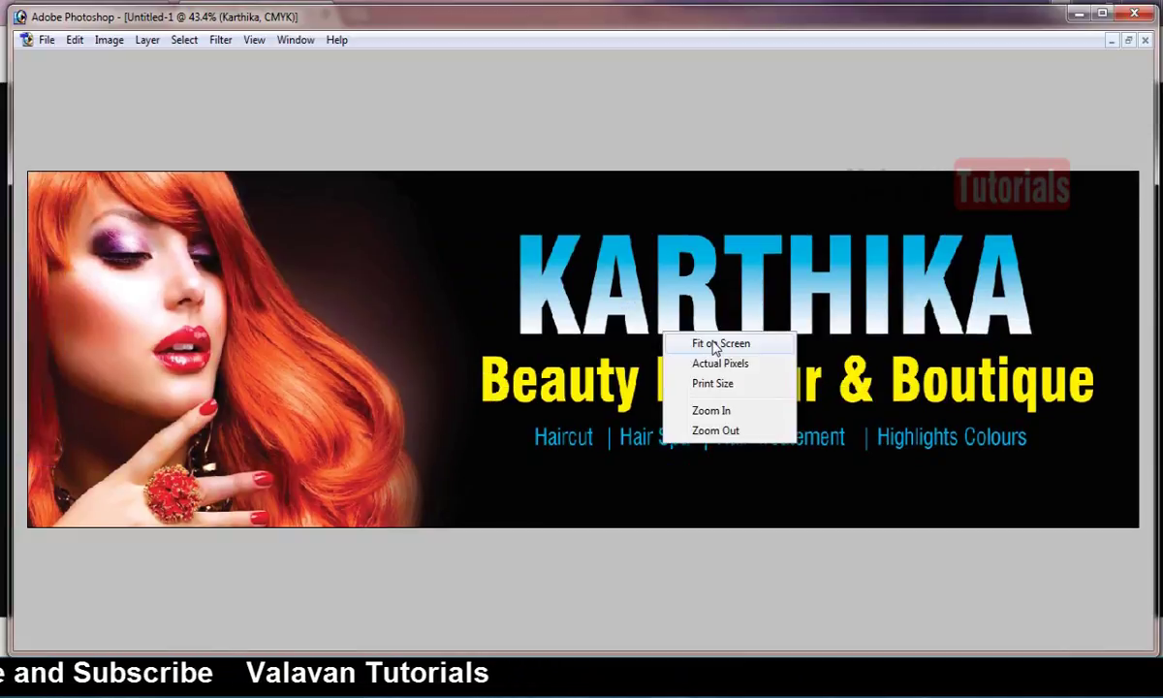
{"action": "left_click", "coordinate": [707, 334]}
{"action": "left_click_drag", "start_coordinate": [707, 316], "coordinate": [704, 312]}
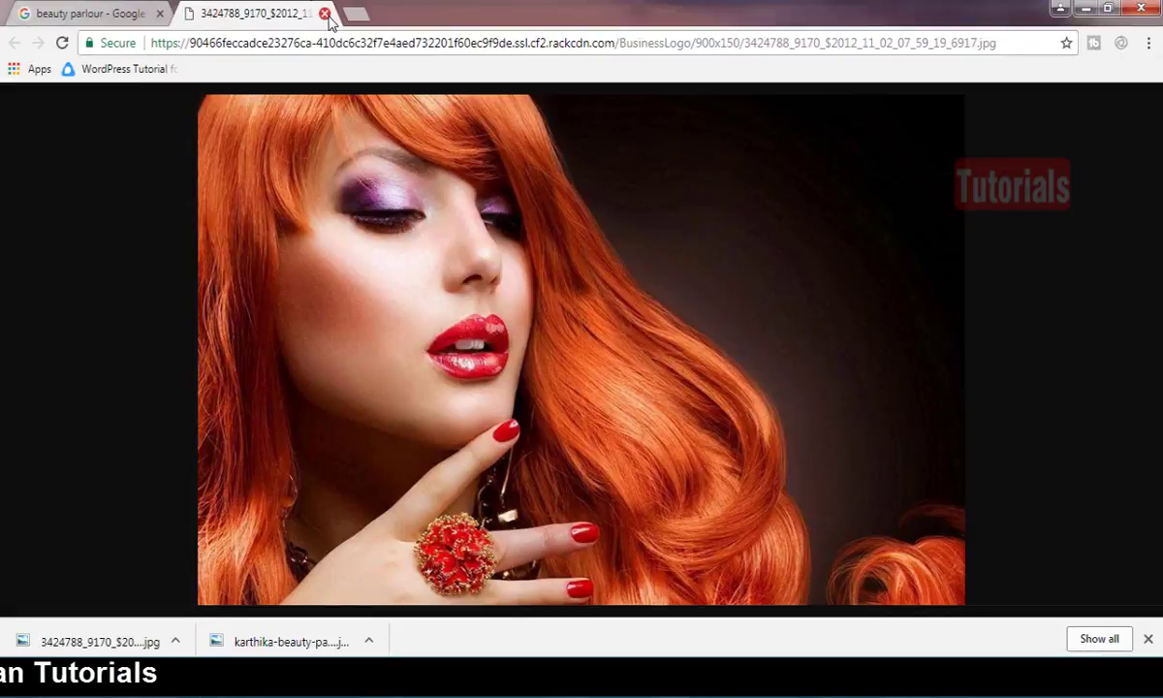
Step: Switch to Chrome, close the full-size model photo and select the "beauty parlour" query for replacement
{"action": "left_click", "coordinate": [326, 13]}
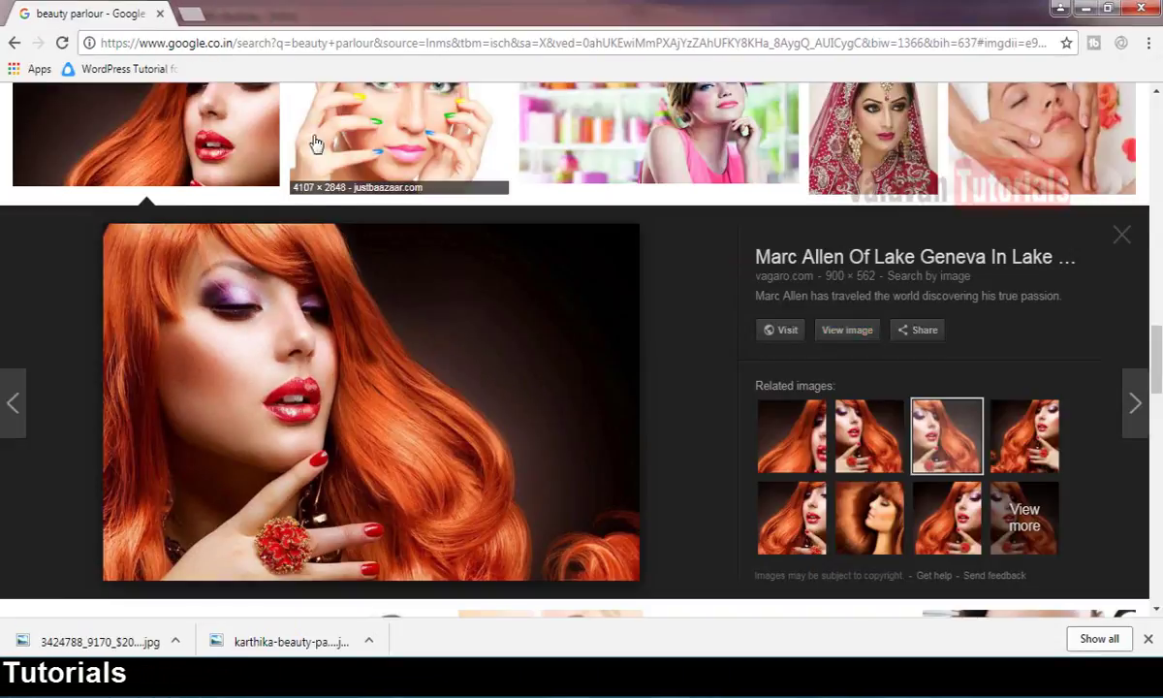
{"action": "scroll", "coordinate": [260, 112], "scroll_direction": "up", "scroll_amount": 10}
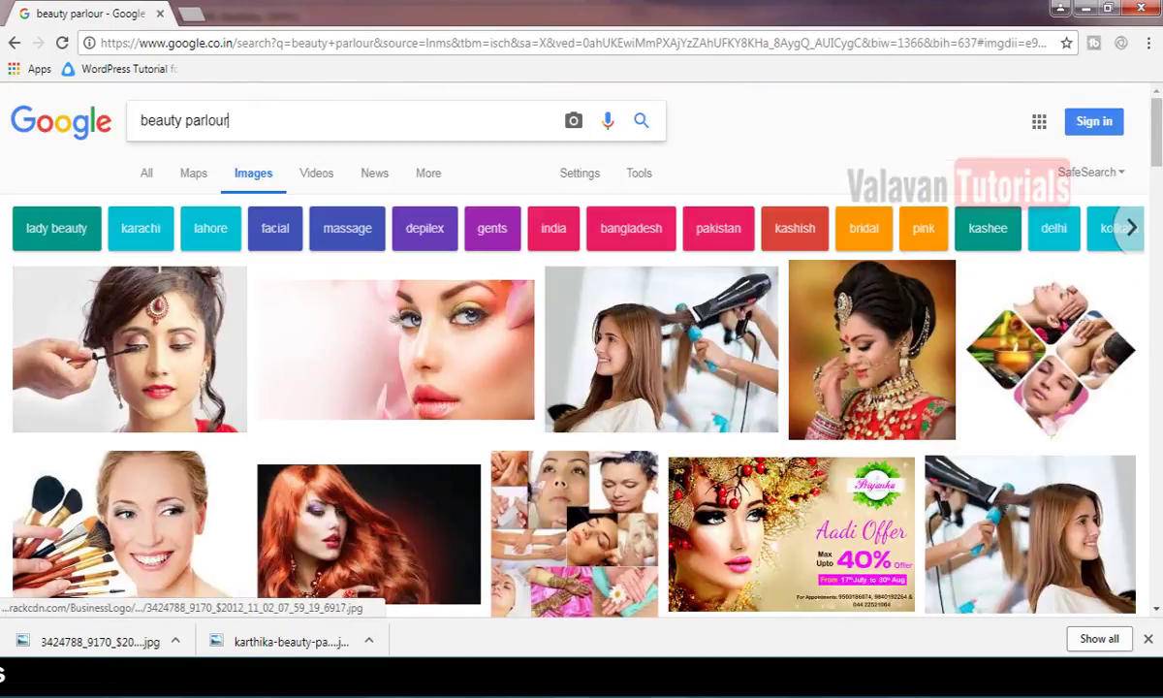
{"action": "left_click_drag", "start_coordinate": [229, 120], "coordinate": [5, 143]}
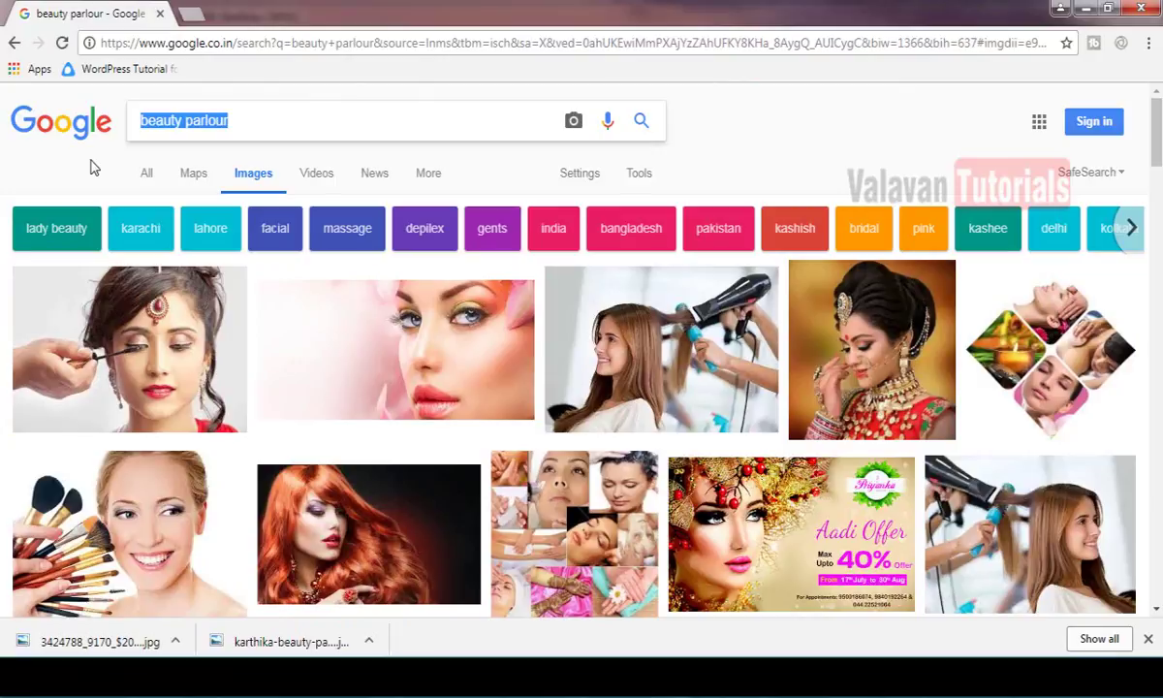
{"action": "type", "text": "text"}
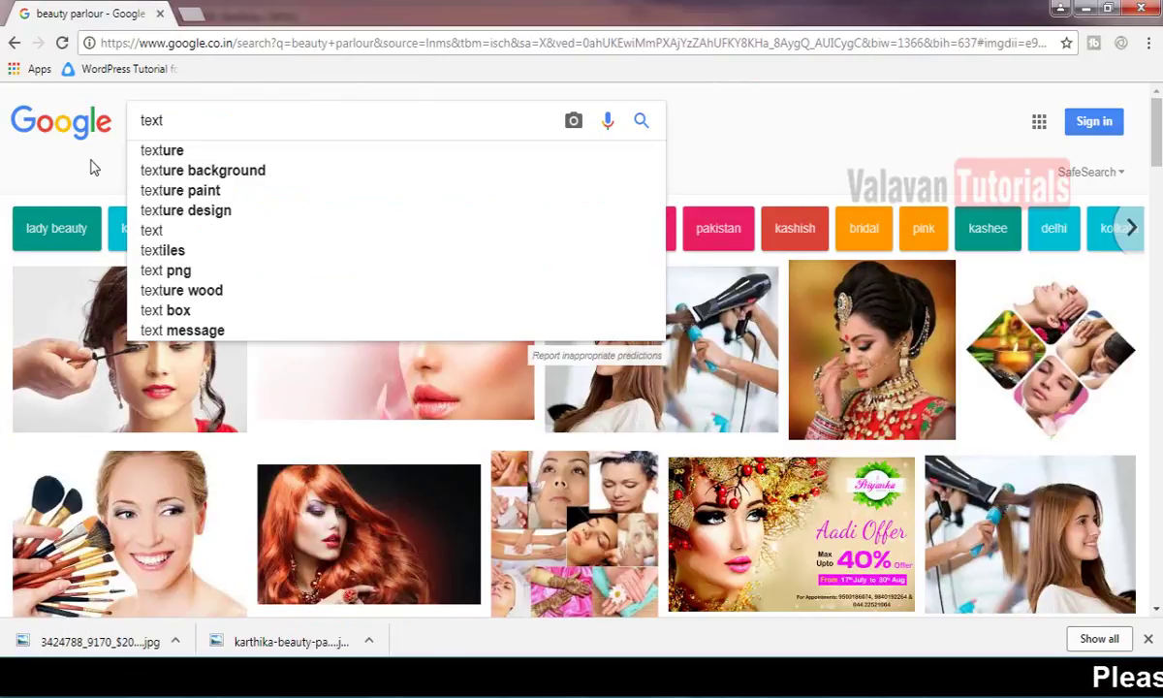
{"action": "key", "text": "Down"}
{"action": "key", "text": "Down"}
{"action": "key", "text": "BackSpace"}
{"action": "key", "text": "BackSpace"}
{"action": "key", "text": "BackSpace"}
{"action": "key", "text": "BackSpace"}
{"action": "key", "text": "BackSpace"}
{"action": "key", "text": "BackSpace"}
{"action": "key", "text": "BackSpace"}
{"action": "key", "text": "BackSpace"}
{"action": "key", "text": "BackSpace"}
{"action": "key", "text": "BackSpace"}
{"action": "key", "text": "BackSpace"}
{"action": "key", "text": "BackSpace"}
{"action": "key", "text": "BackSpace"}
{"action": "key", "text": "BackSpace"}
{"action": "key", "text": "BackSpace"}
{"action": "key", "text": "BackSpace"}
{"action": "key", "text": "BackSpace"}
{"action": "key", "text": "BackSpace"}
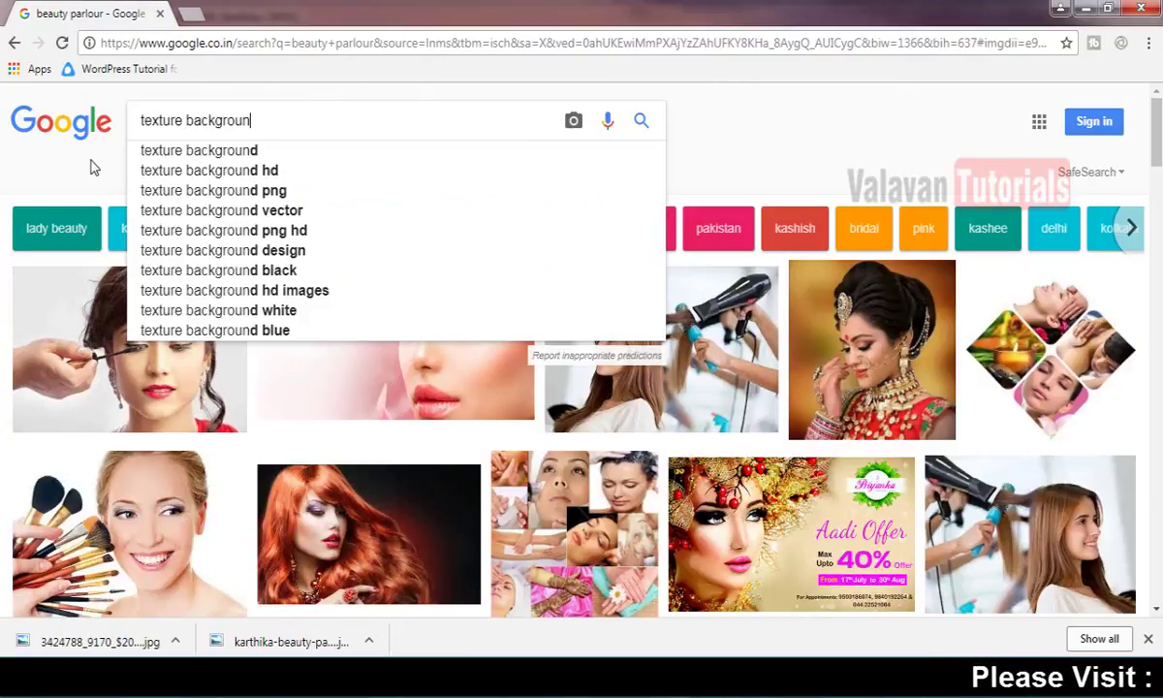
Step: Search Google Images for "floral background"
{"action": "type", "text": "florel"}
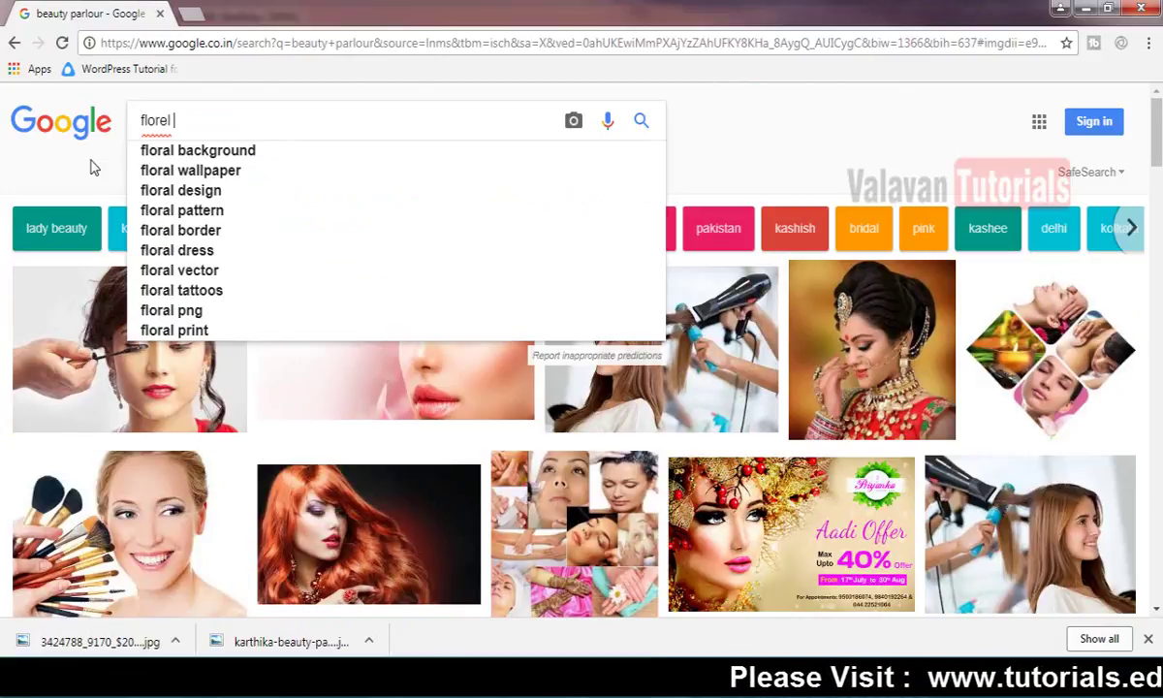
{"action": "key", "text": "Down"}
{"action": "key", "text": "Return"}
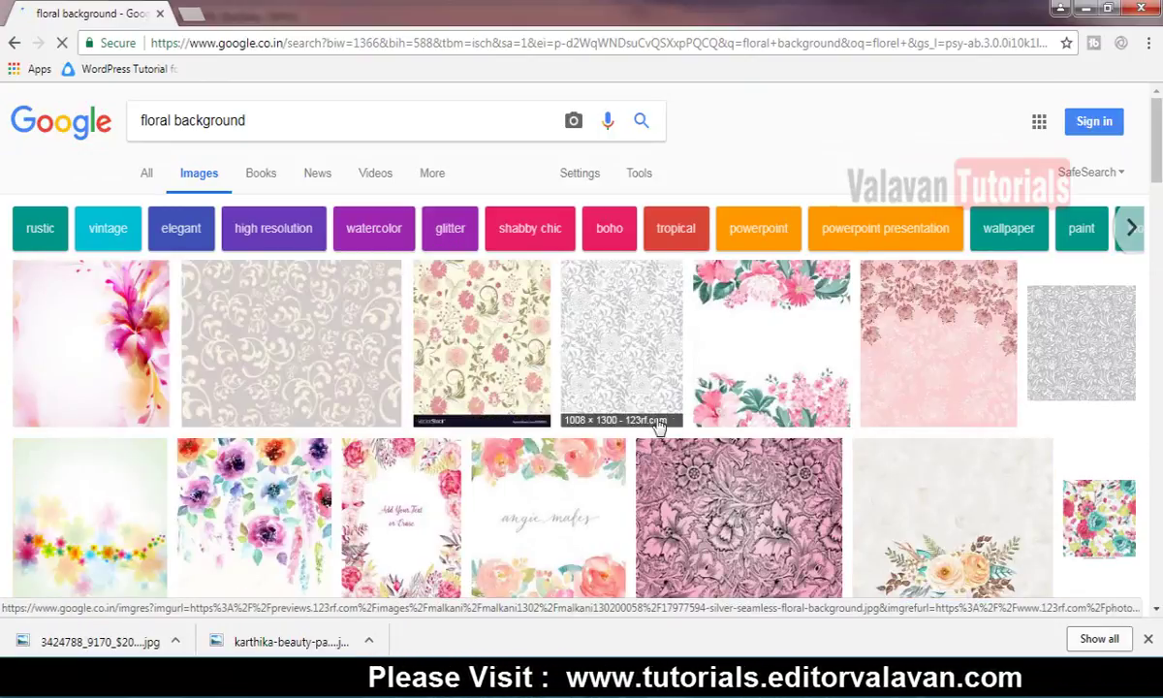
Step: Browse the floral background results and preview the paisley corner pattern and the pink swirl design as candidates
{"action": "scroll", "coordinate": [659, 426], "scroll_direction": "down", "scroll_amount": 3}
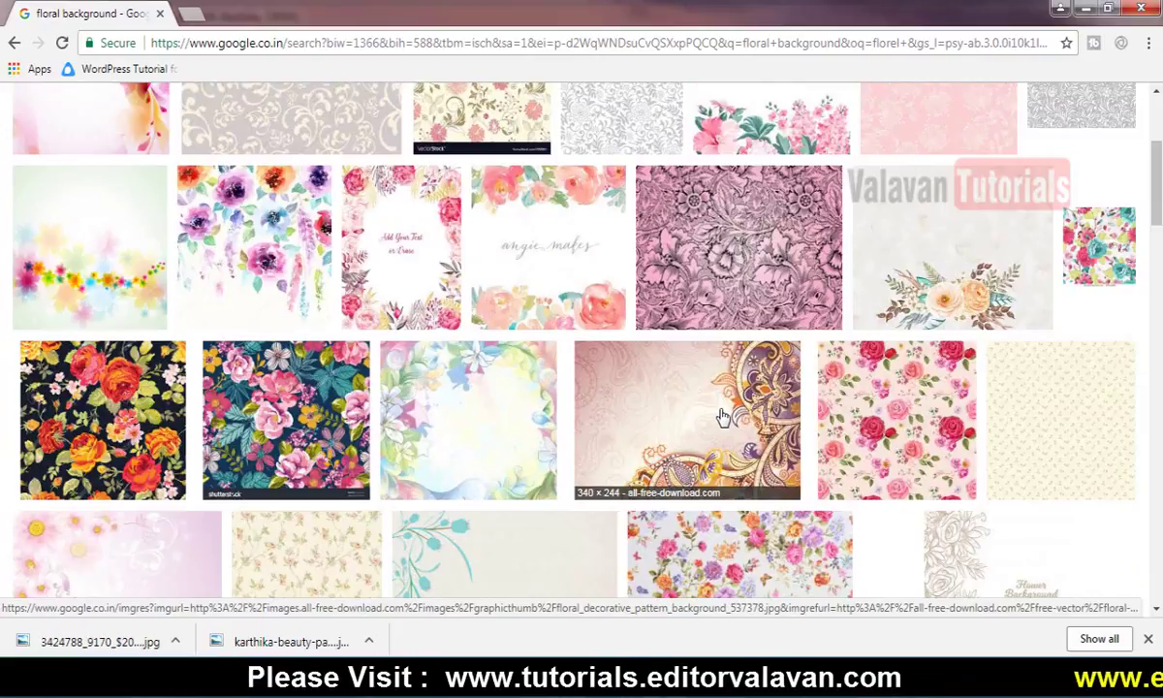
{"action": "left_click", "coordinate": [721, 416]}
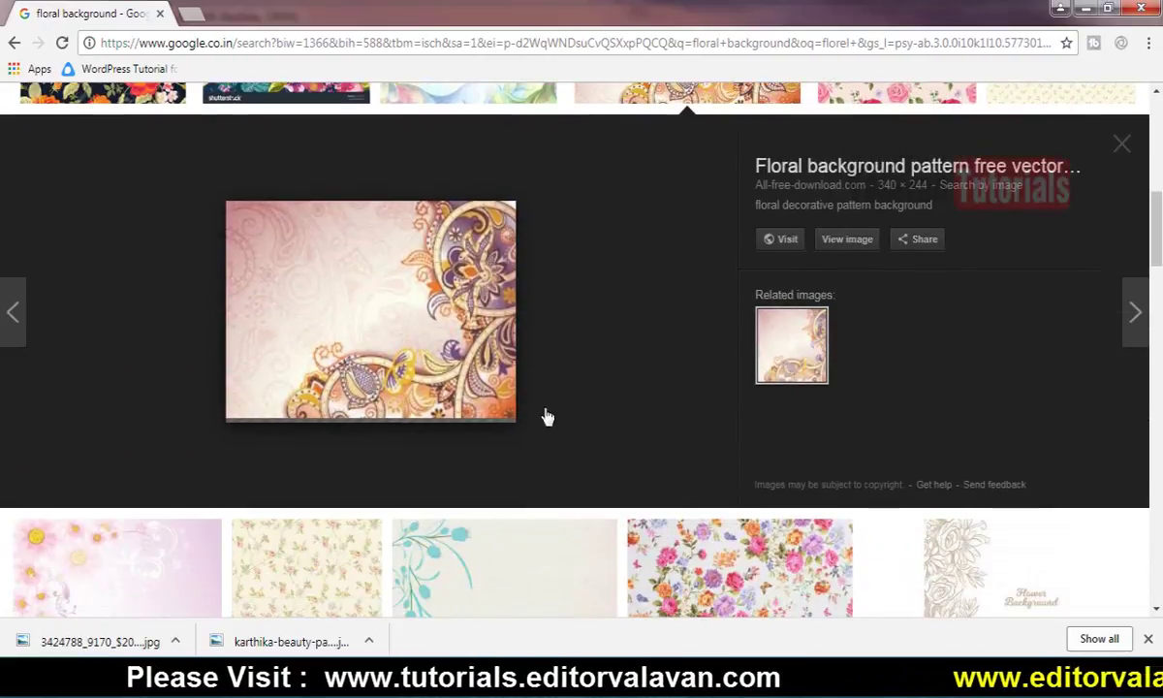
{"action": "scroll", "coordinate": [644, 431], "scroll_direction": "down", "scroll_amount": 5}
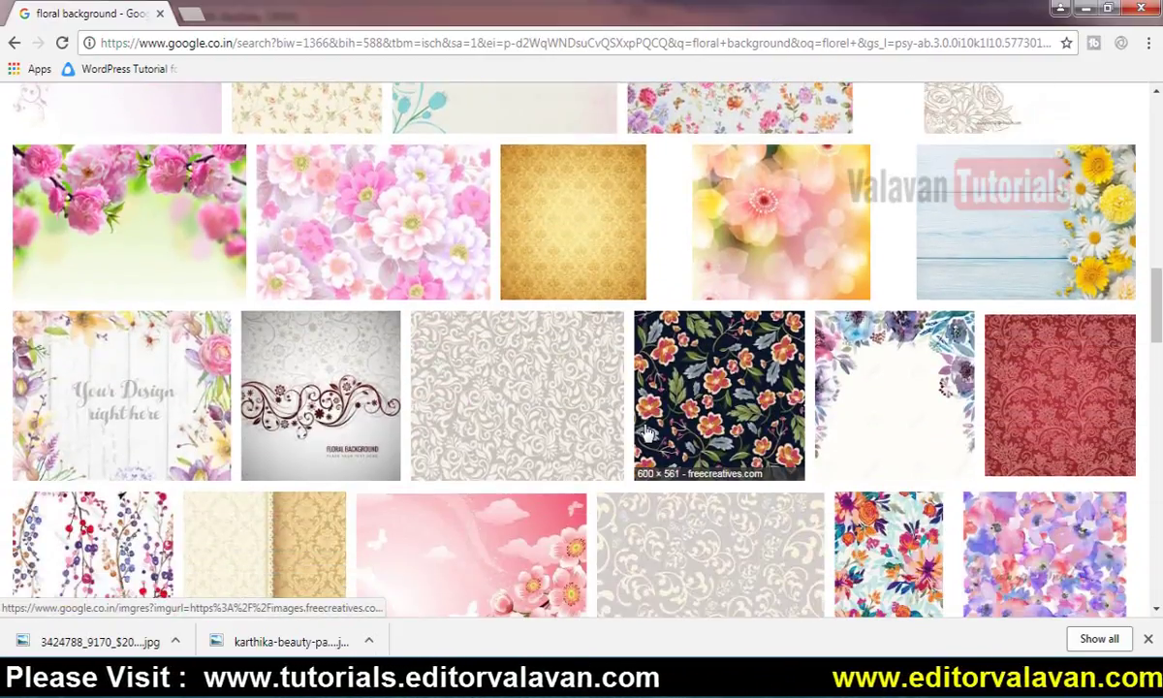
{"action": "scroll", "coordinate": [647, 432], "scroll_direction": "down", "scroll_amount": 3}
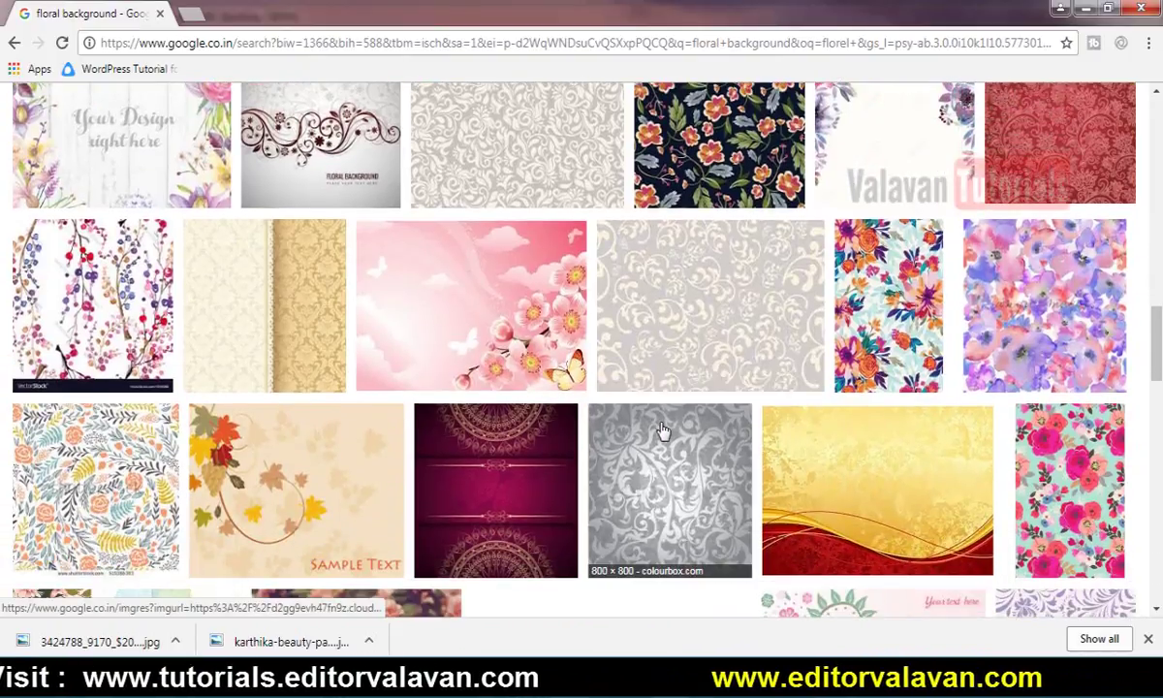
{"action": "scroll", "coordinate": [662, 429], "scroll_direction": "down", "scroll_amount": 3}
{"action": "left_click", "coordinate": [804, 402]}
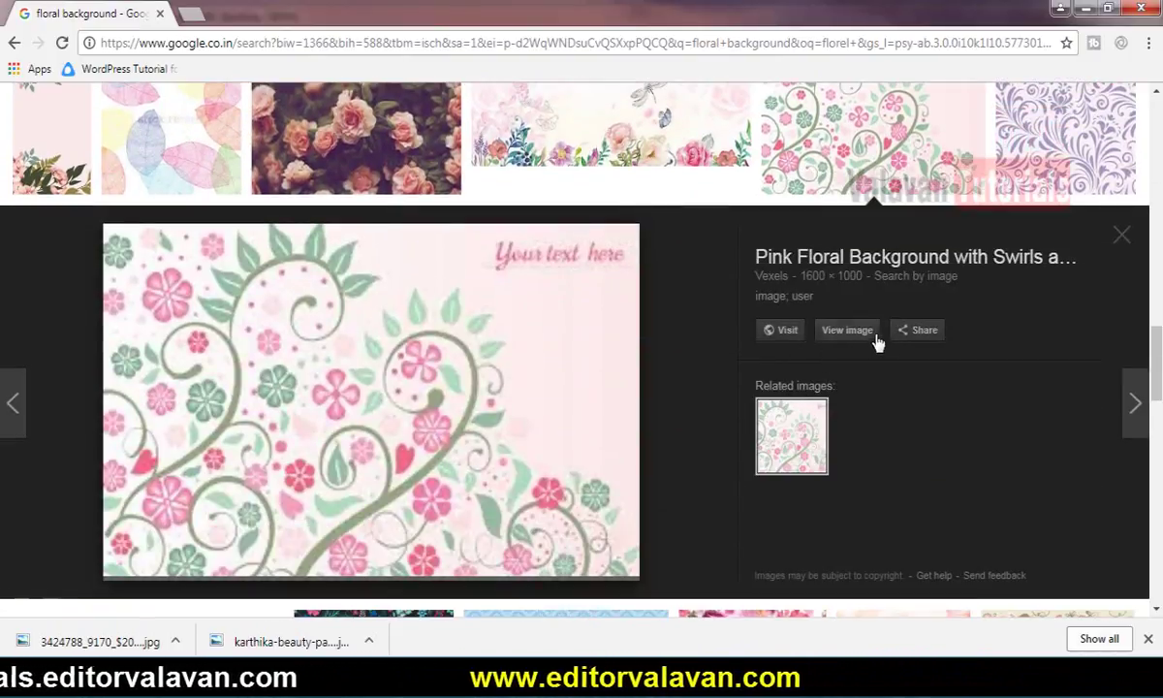
{"action": "scroll", "coordinate": [940, 317], "scroll_direction": "down", "scroll_amount": 4}
{"action": "scroll", "coordinate": [940, 317], "scroll_direction": "up", "scroll_amount": 4}
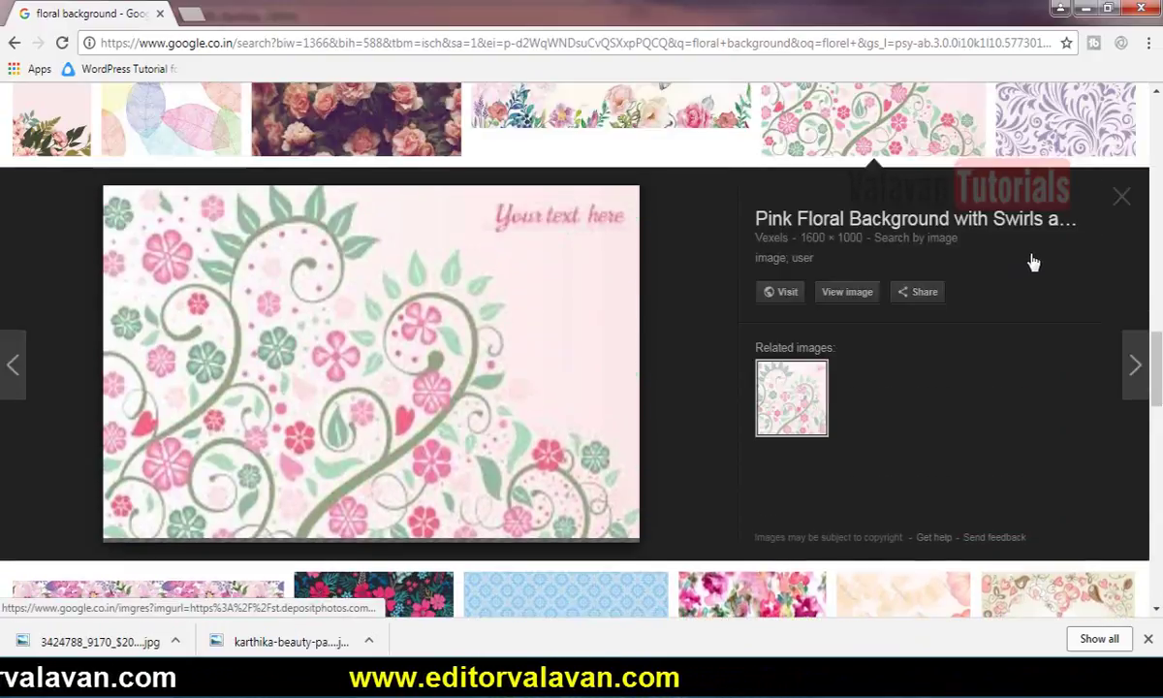
{"action": "scroll", "coordinate": [1032, 262], "scroll_direction": "up", "scroll_amount": 2}
Step: Open the lavender swirl floral pattern from Depositphotos at full size and copy the image
{"action": "left_click", "coordinate": [1033, 262]}
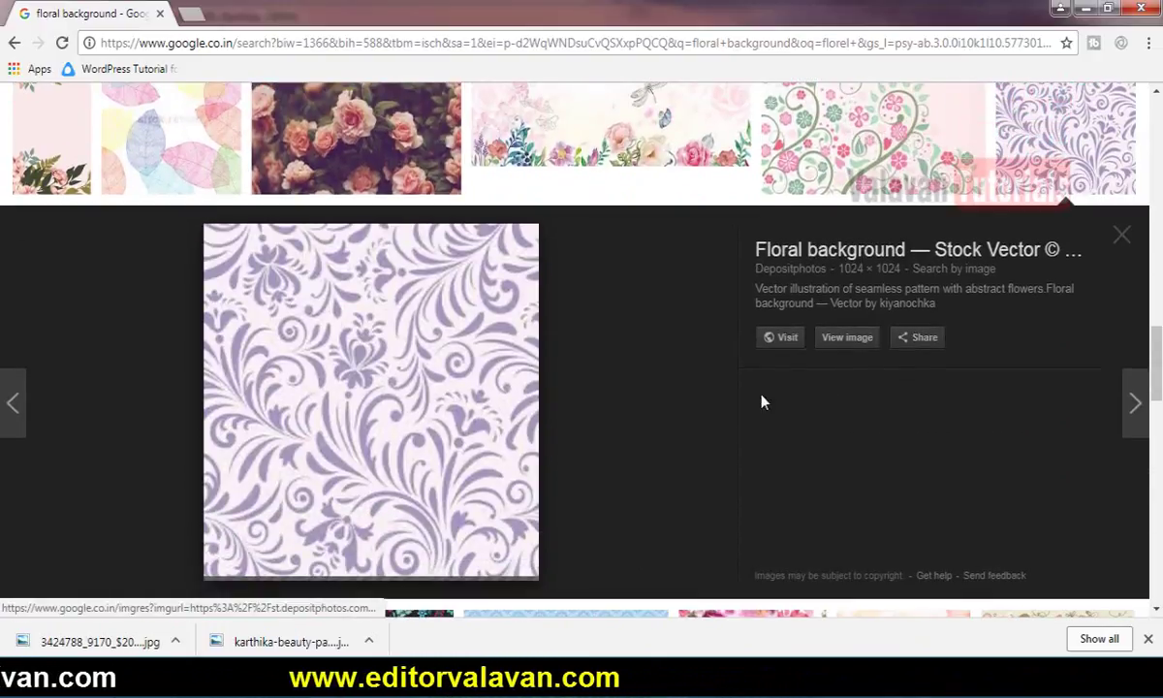
{"action": "left_click", "coordinate": [846, 339]}
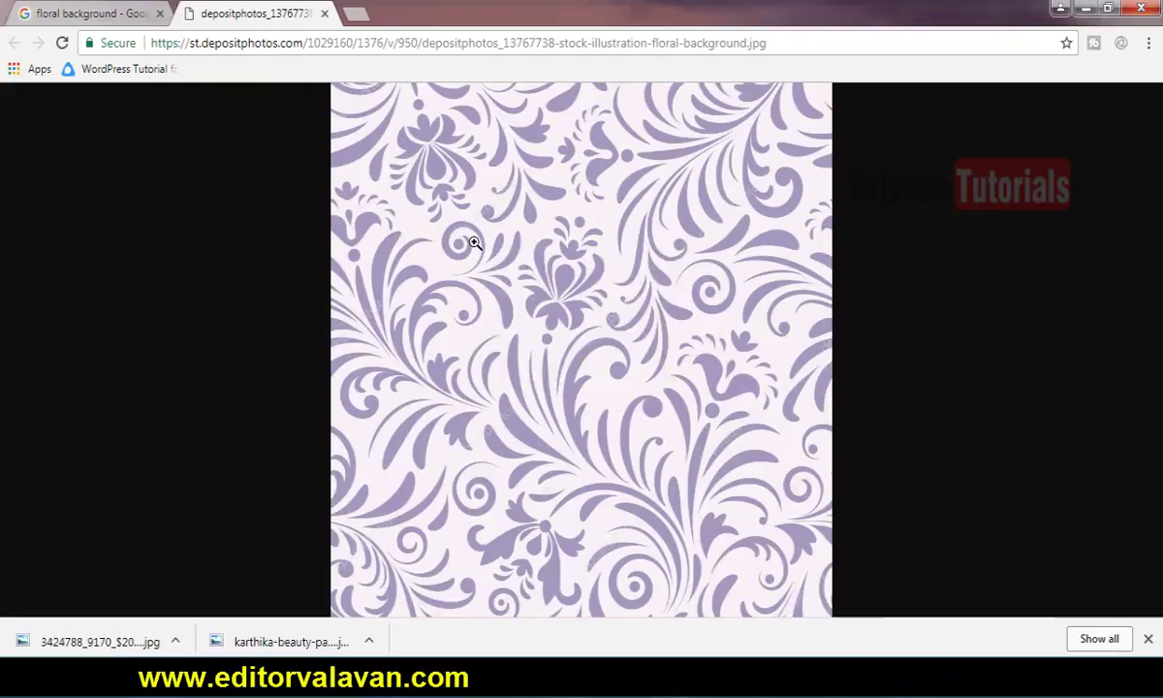
{"action": "right_click", "coordinate": [473, 245]}
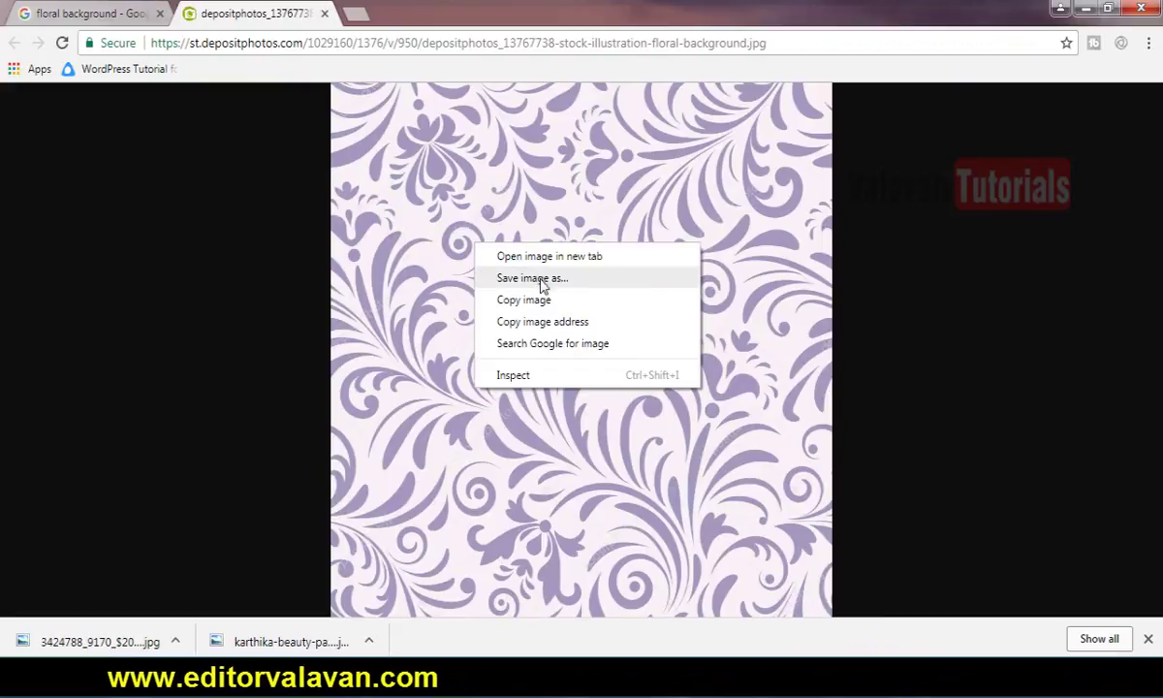
{"action": "left_click", "coordinate": [532, 278]}
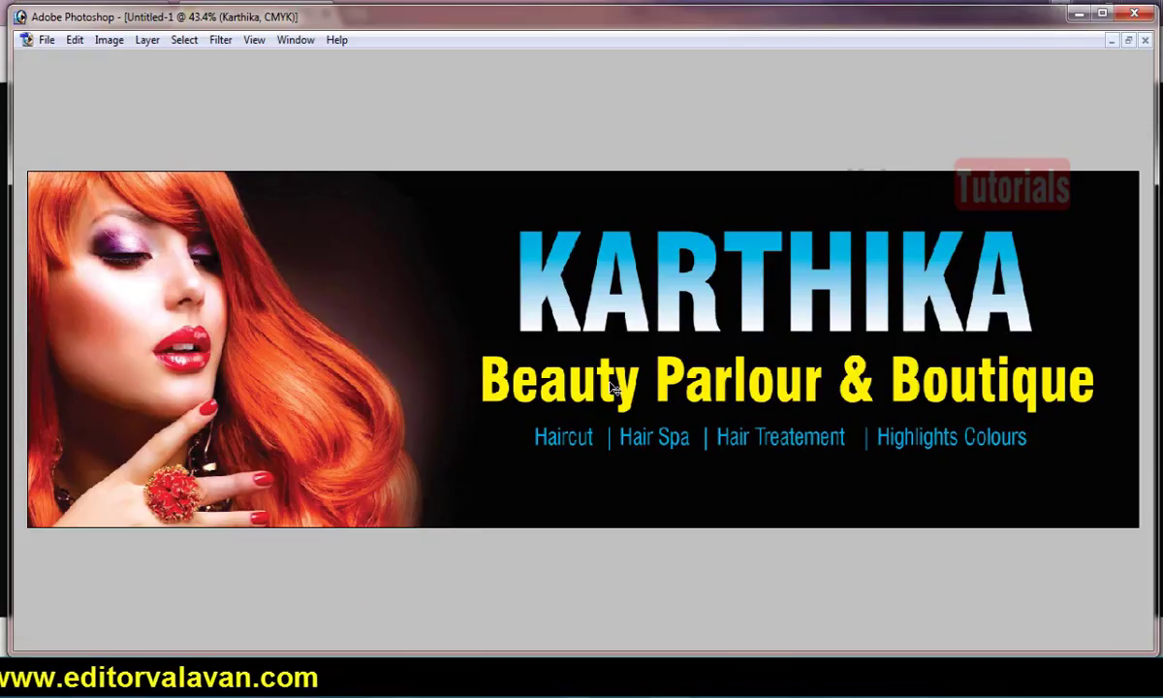
Step: Switch to Photoshop, paste the floral pattern into the banner and move it to the banner's right end
{"action": "key", "text": "ctrl+v"}
{"action": "left_click_drag", "start_coordinate": [615, 311], "coordinate": [1013, 282]}
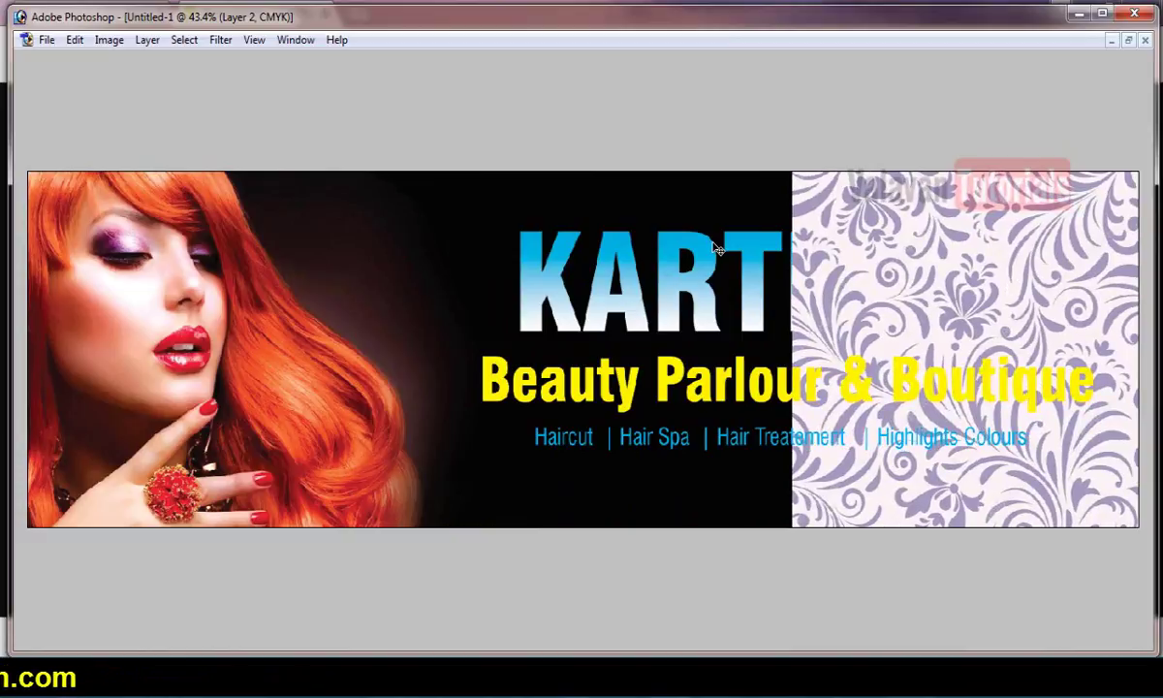
Step: Cycle the floral pattern layer through blending modes and set it to Linear Burn
{"action": "key", "text": "F7"}
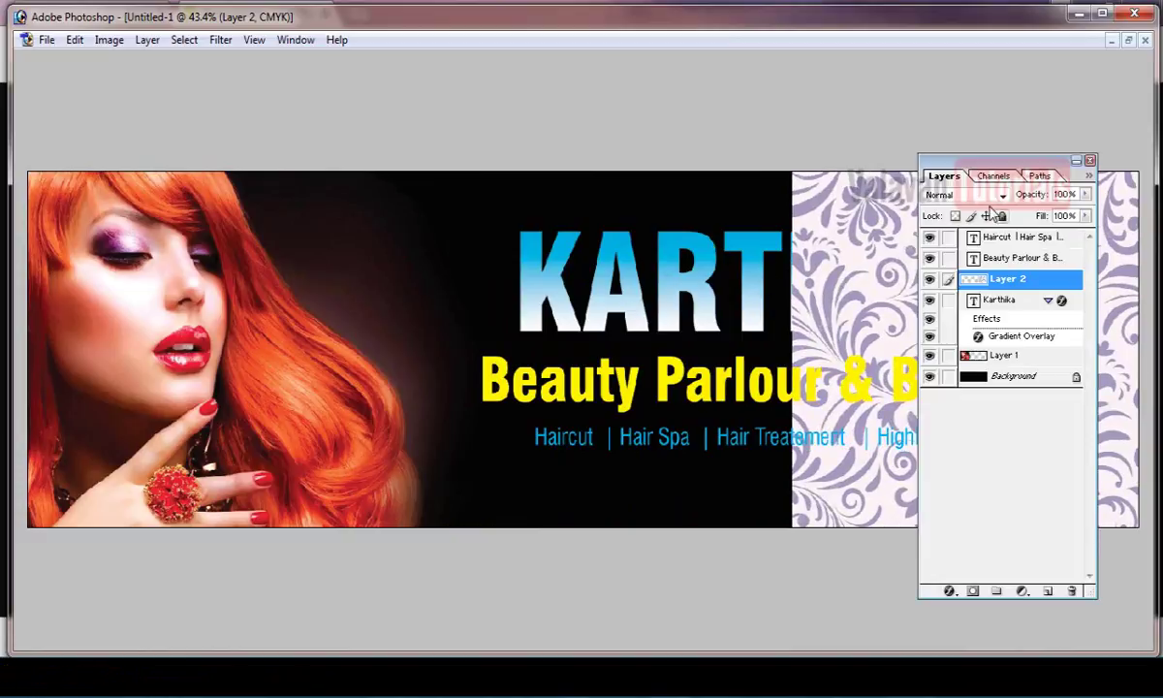
{"action": "left_click", "coordinate": [990, 194]}
{"action": "left_click", "coordinate": [991, 215]}
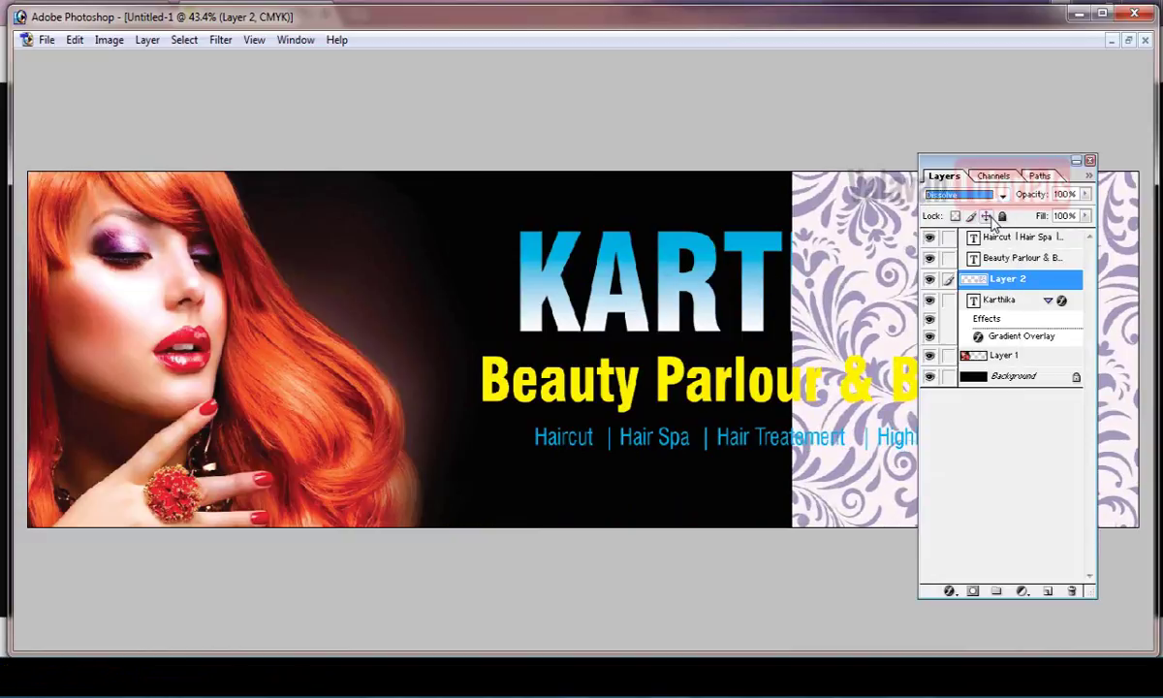
{"action": "key", "text": "Down"}
{"action": "key", "text": "Down"}
{"action": "key", "text": "Down"}
{"action": "key", "text": "Down"}
{"action": "key", "text": "Down"}
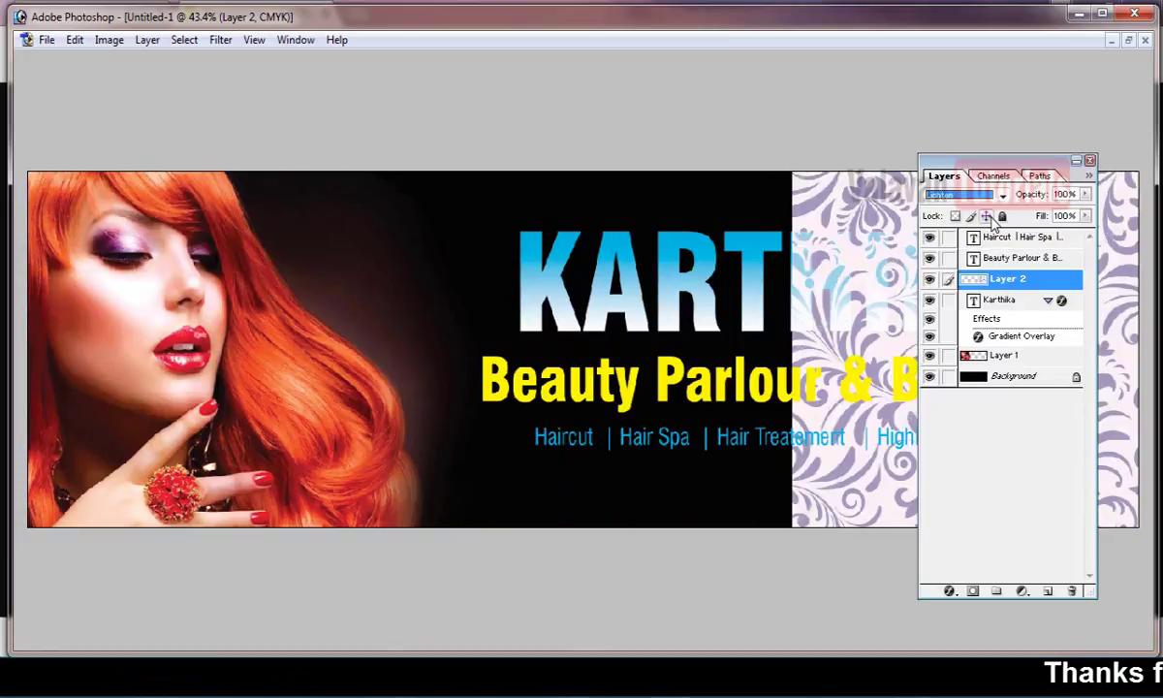
{"action": "key", "text": "Up"}
{"action": "key", "text": "Down"}
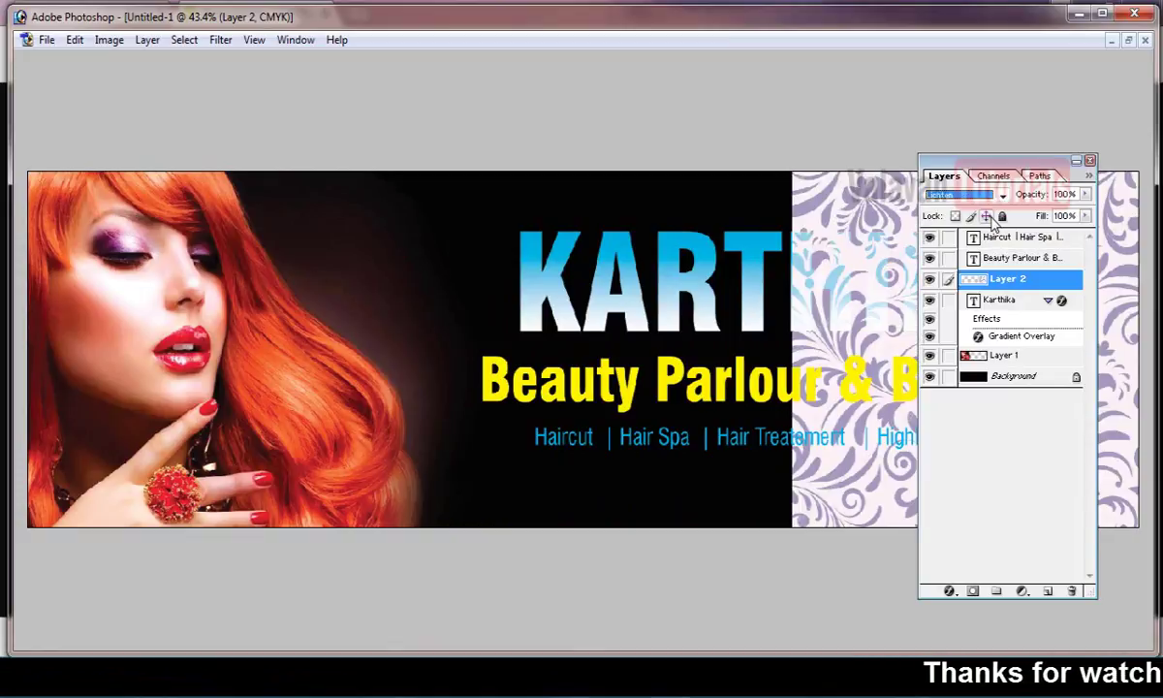
{"action": "key", "text": "Up"}
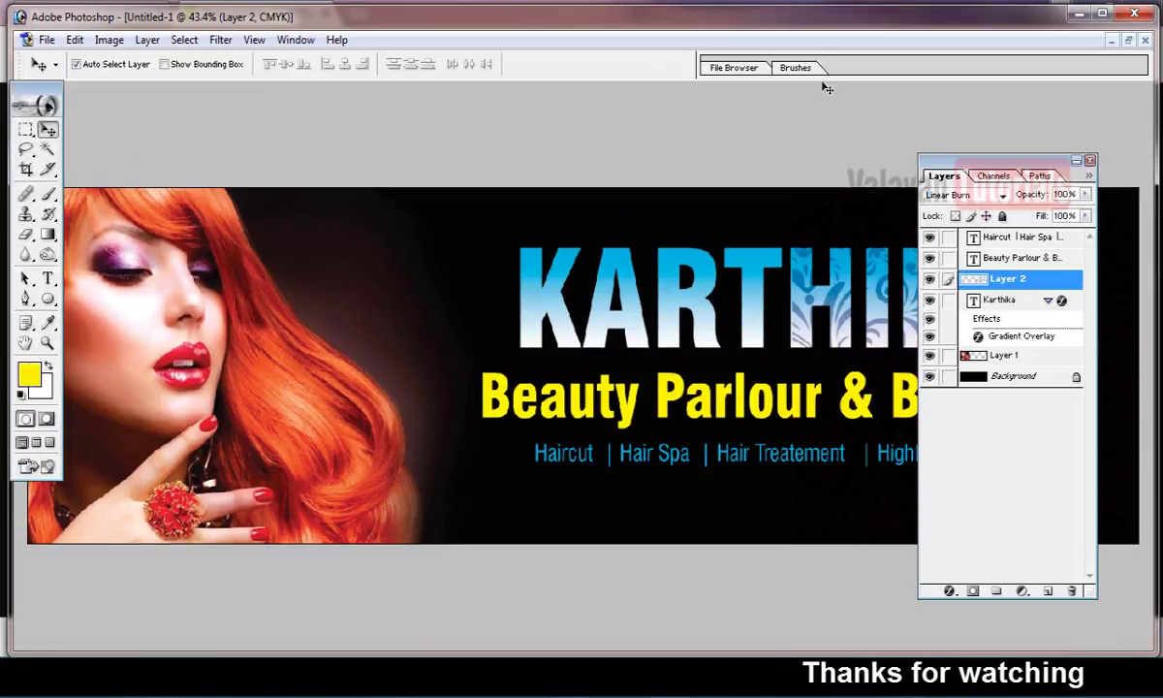
{"action": "key", "text": "Tab"}
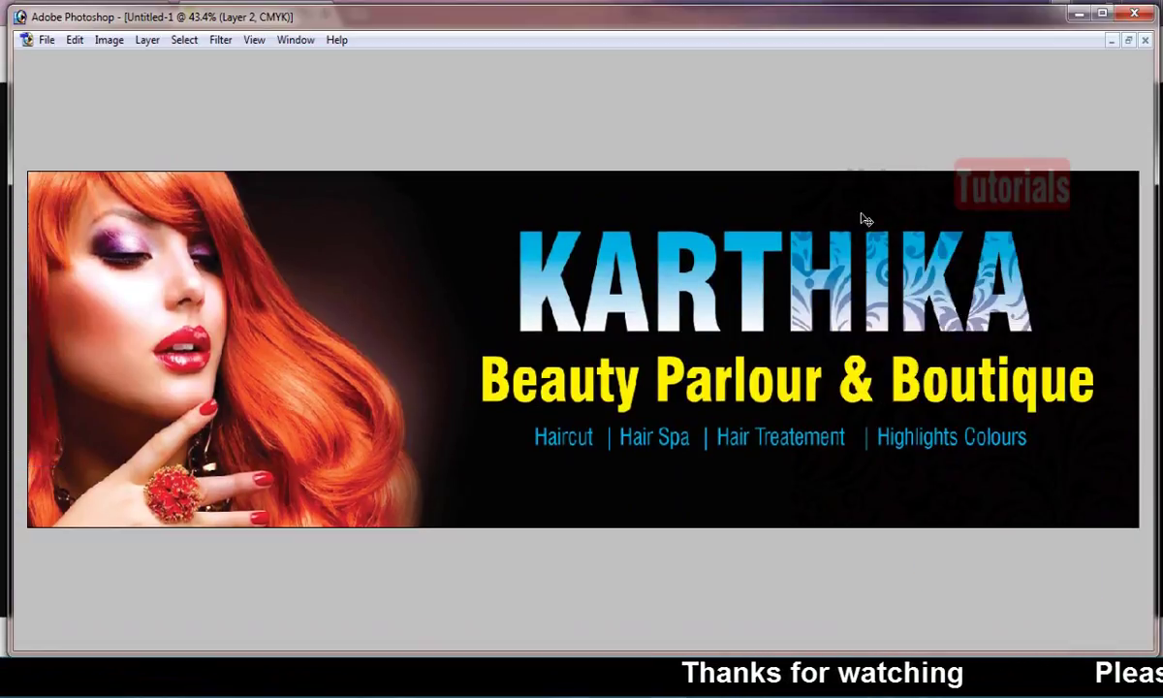
Step: Free transform the floral pattern: widen it, rotate it slightly and move it to cover the whole KARTHIKA title
{"action": "key", "text": "ctrl+t"}
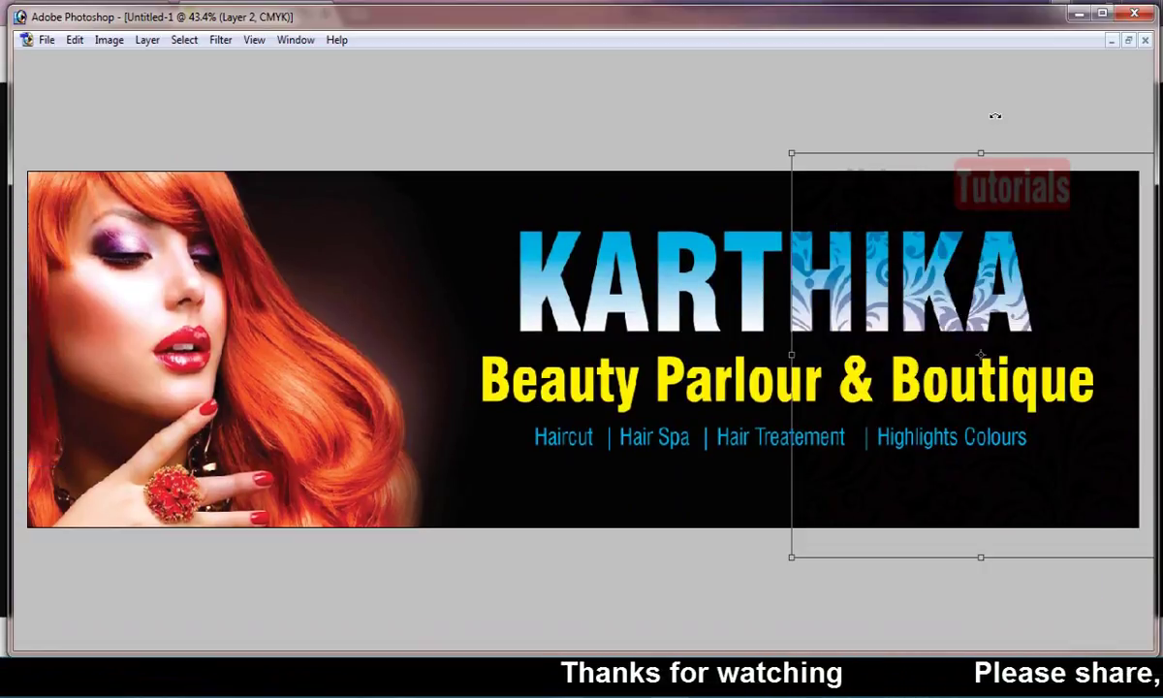
{"action": "left_click_drag", "start_coordinate": [995, 115], "coordinate": [690, 234]}
{"action": "left_click_drag", "start_coordinate": [1085, 322], "coordinate": [770, 306]}
{"action": "left_click_drag", "start_coordinate": [852, 346], "coordinate": [1080, 306]}
{"action": "left_click_drag", "start_coordinate": [923, 351], "coordinate": [916, 323]}
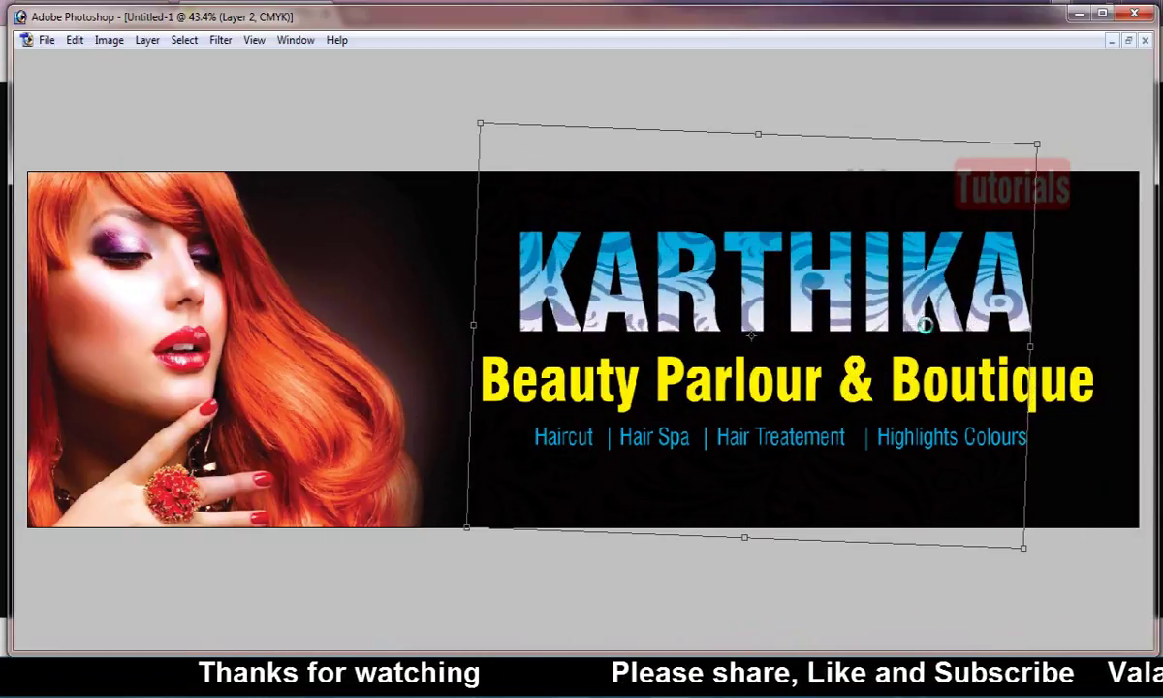
{"action": "key", "text": "Return"}
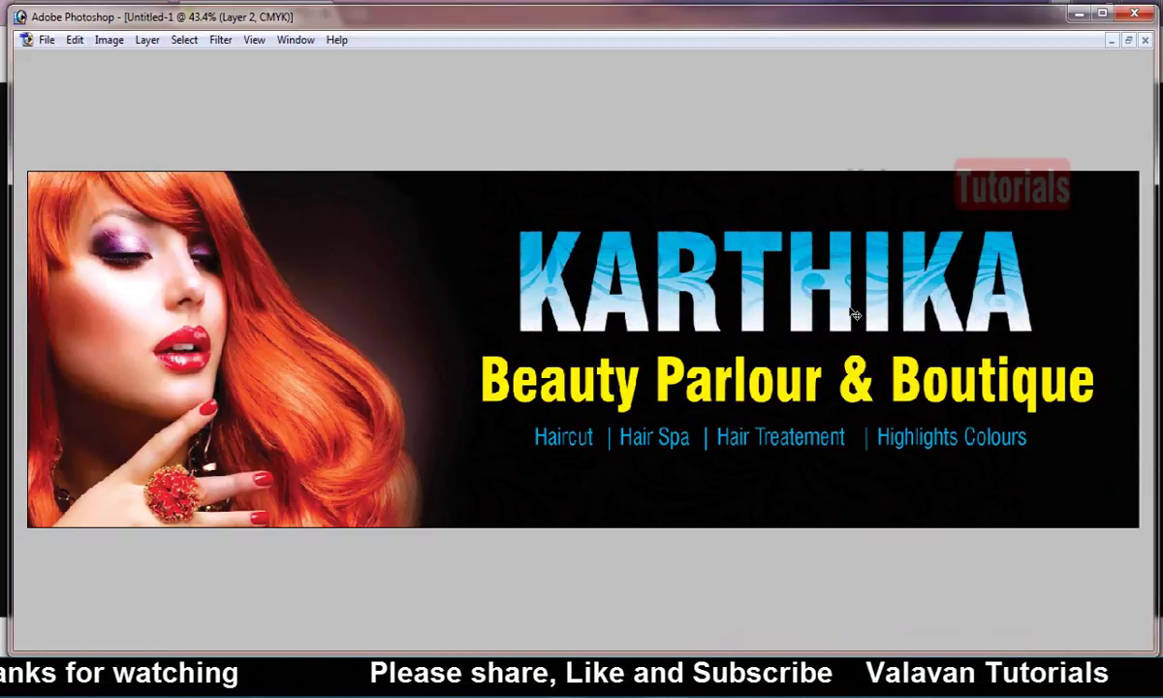
{"action": "key", "text": "ctrl+alt+g"}
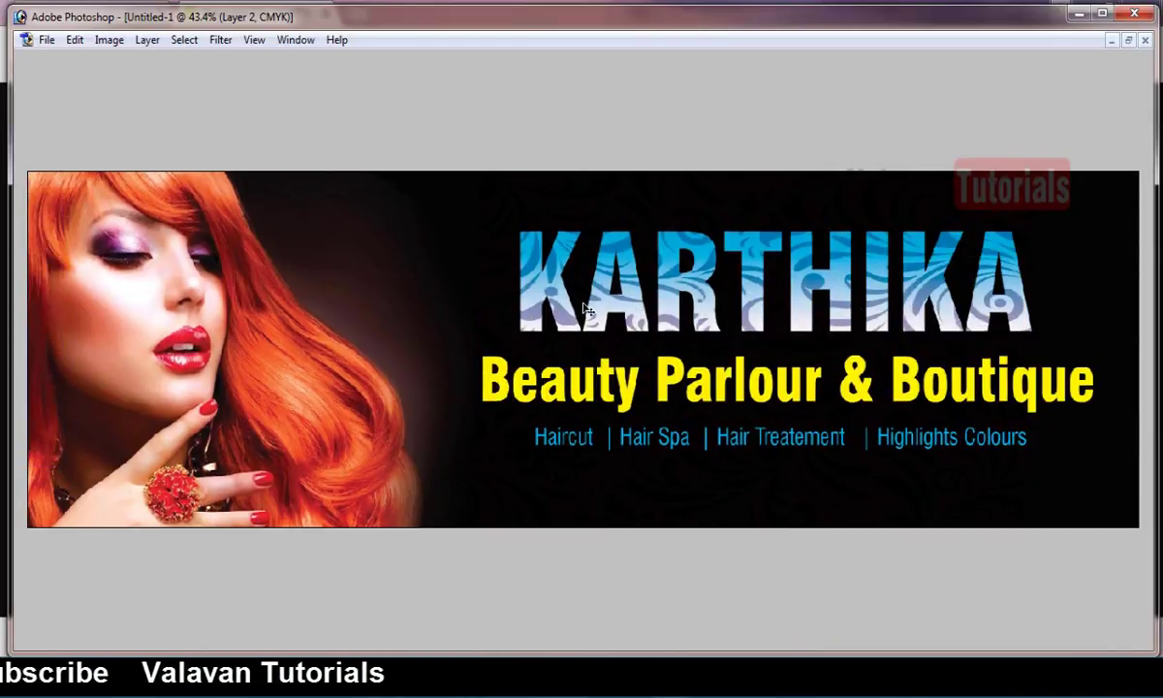
{"action": "key", "text": "Tab"}
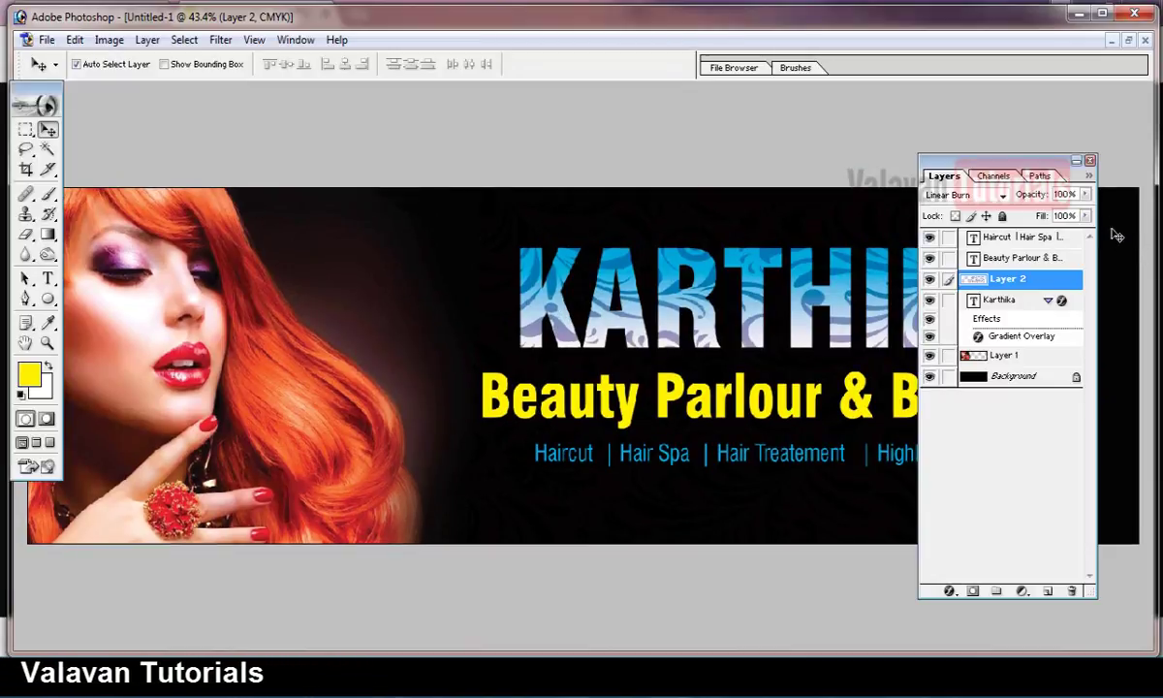
{"action": "key", "text": "Tab"}
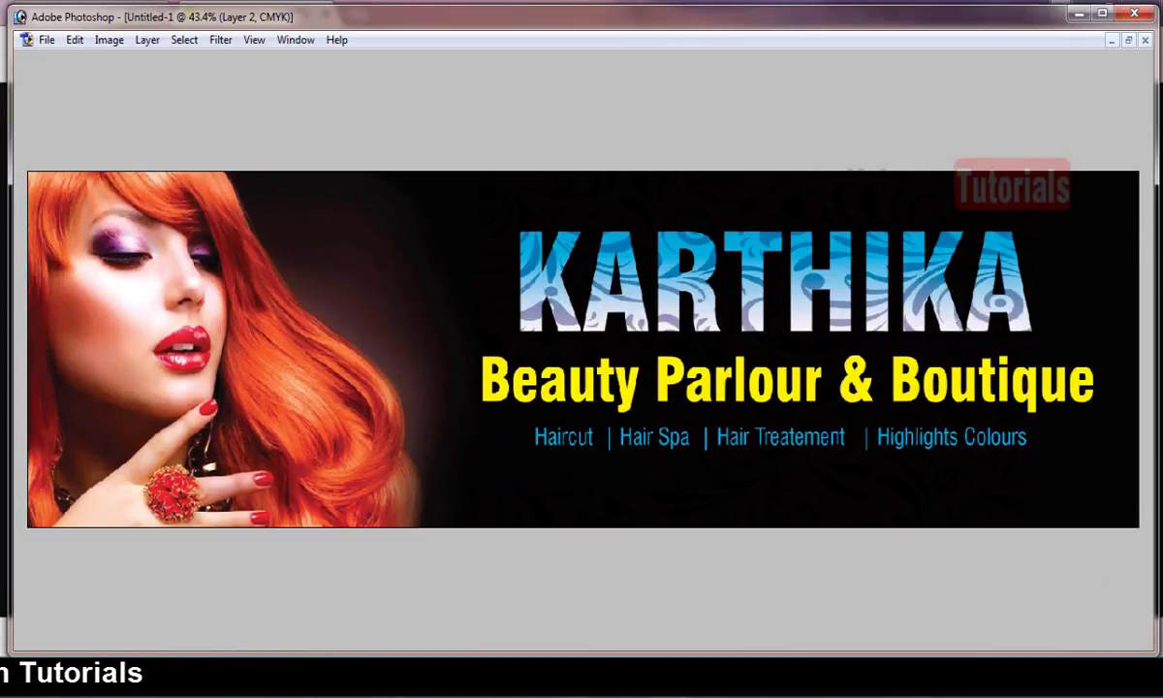
Step: Try a second copy of the lavender floral pattern at the banner's right end and remove it
{"action": "key", "text": "v"}
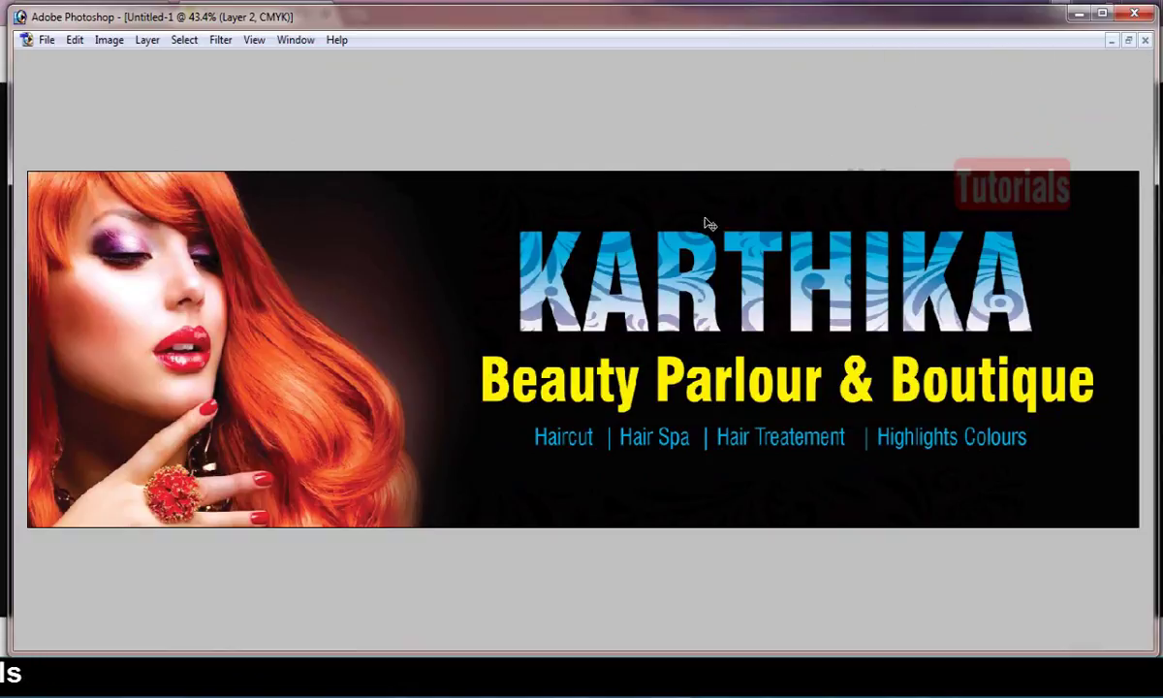
{"action": "key", "text": "ctrl+v"}
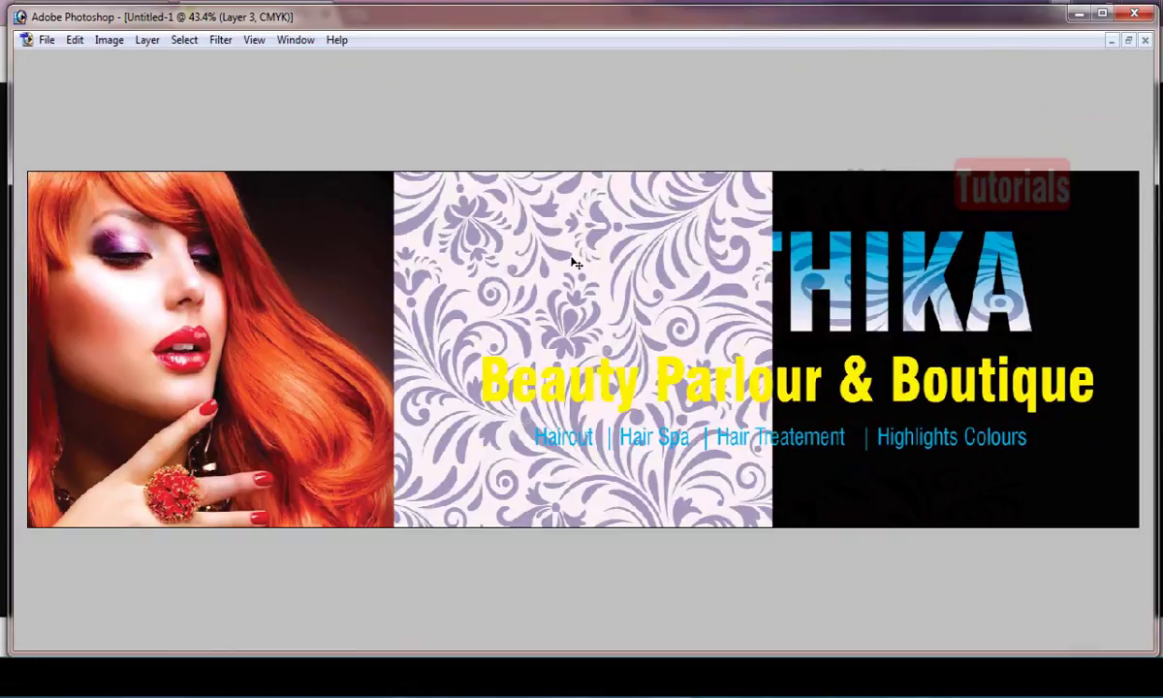
{"action": "left_click_drag", "start_coordinate": [575, 263], "coordinate": [1042, 219]}
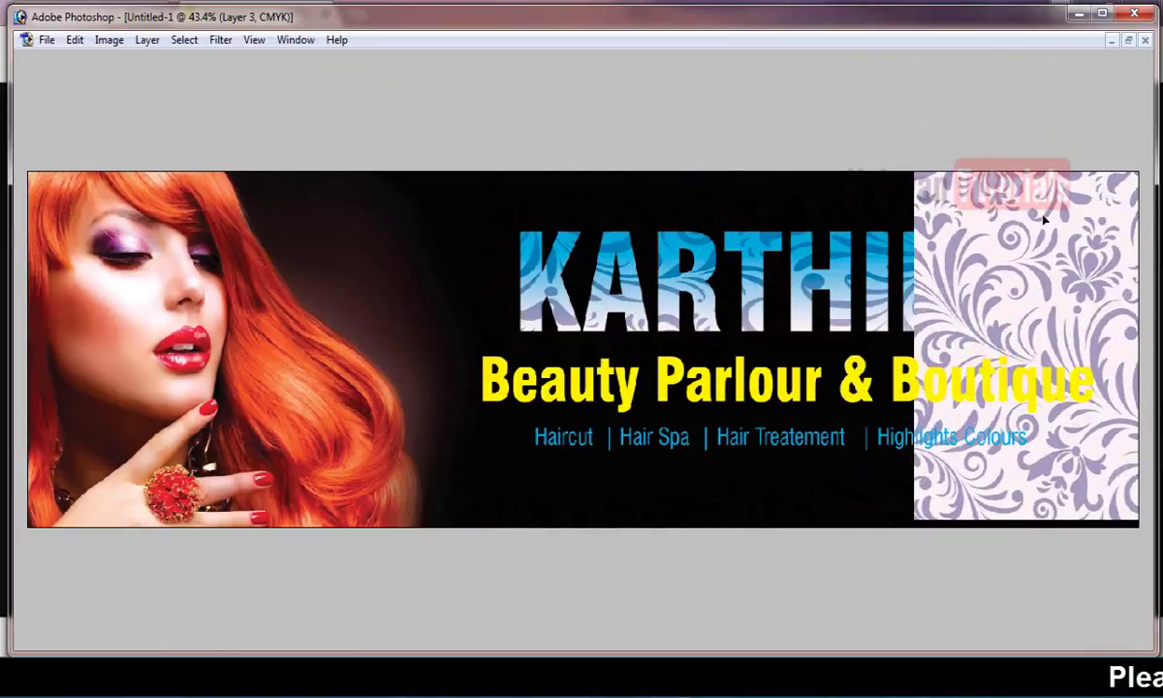
{"action": "key", "text": "Delete"}
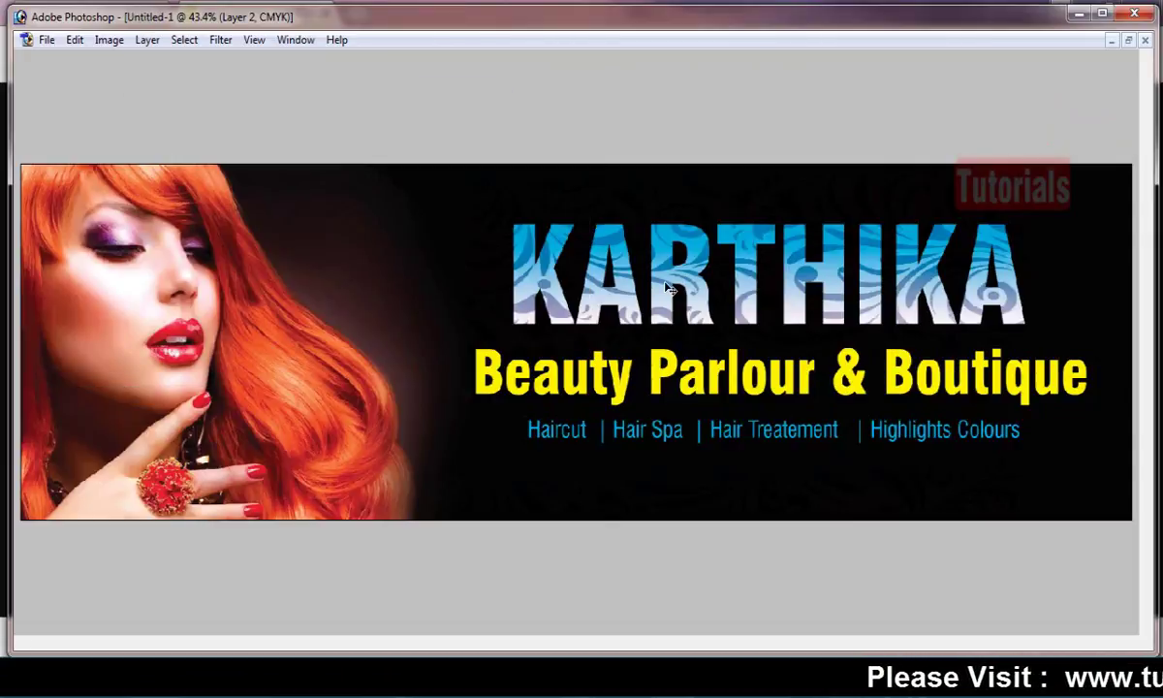
Step: Switch to Chrome, close the full-size pattern image and search Google Images for "florals"
{"action": "key", "text": "alt+Tab"}
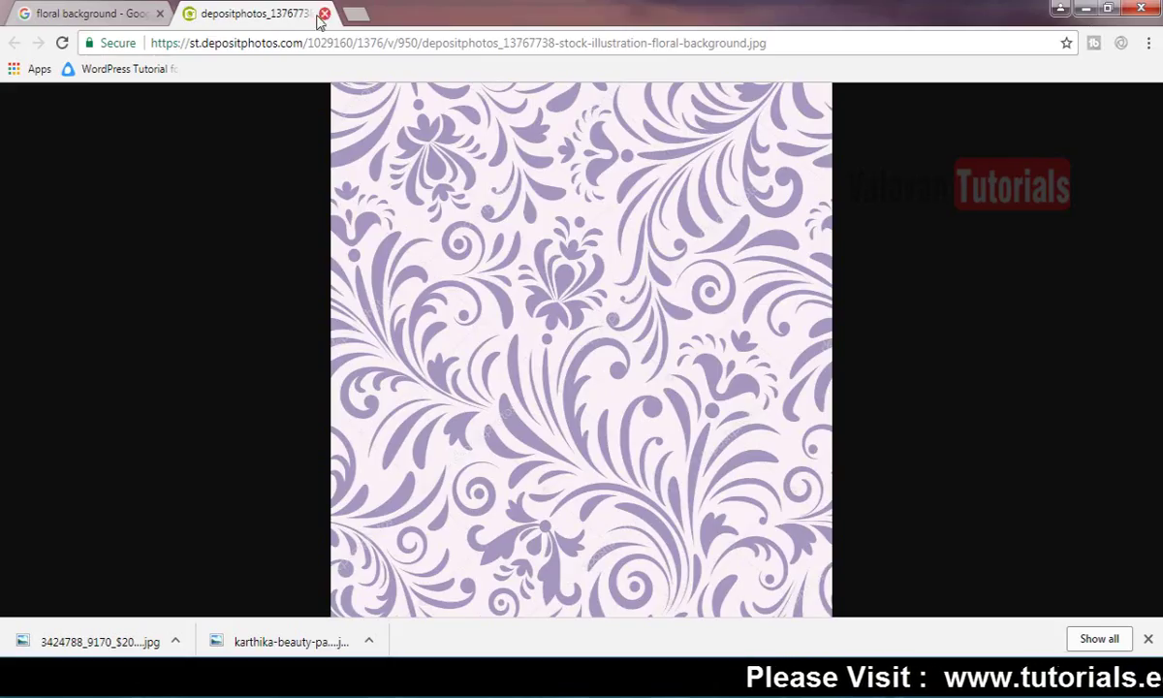
{"action": "left_click", "coordinate": [325, 13]}
{"action": "scroll", "coordinate": [734, 364], "scroll_direction": "down", "scroll_amount": 9}
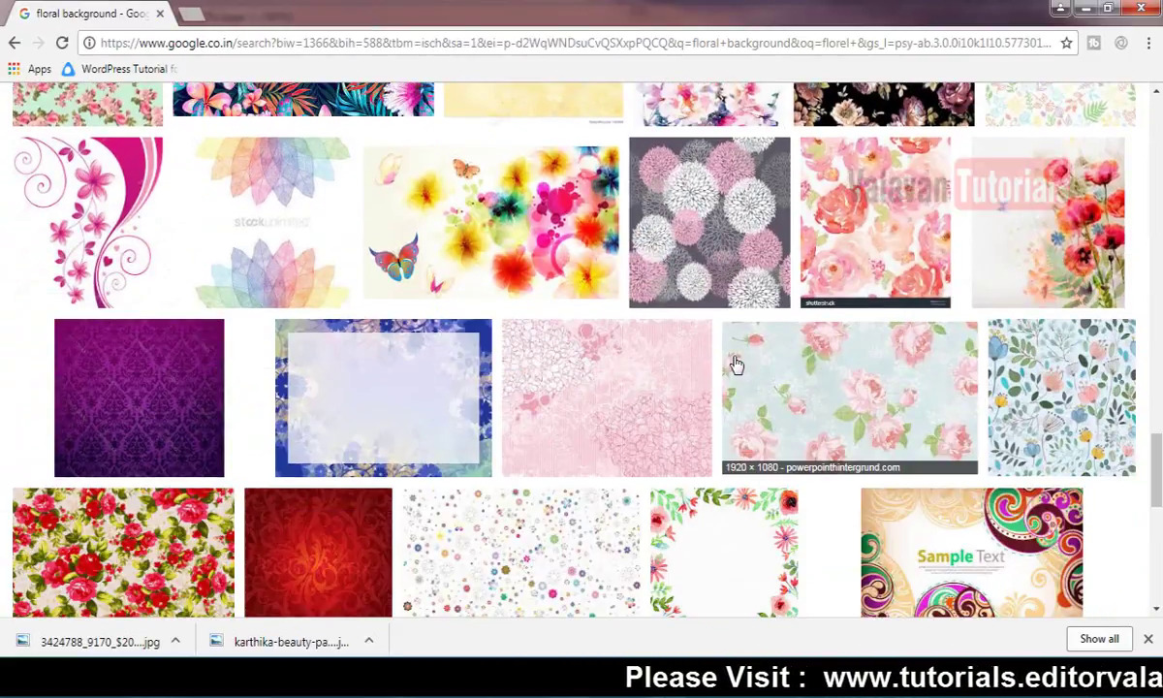
{"action": "scroll", "coordinate": [734, 364], "scroll_direction": "down", "scroll_amount": 7}
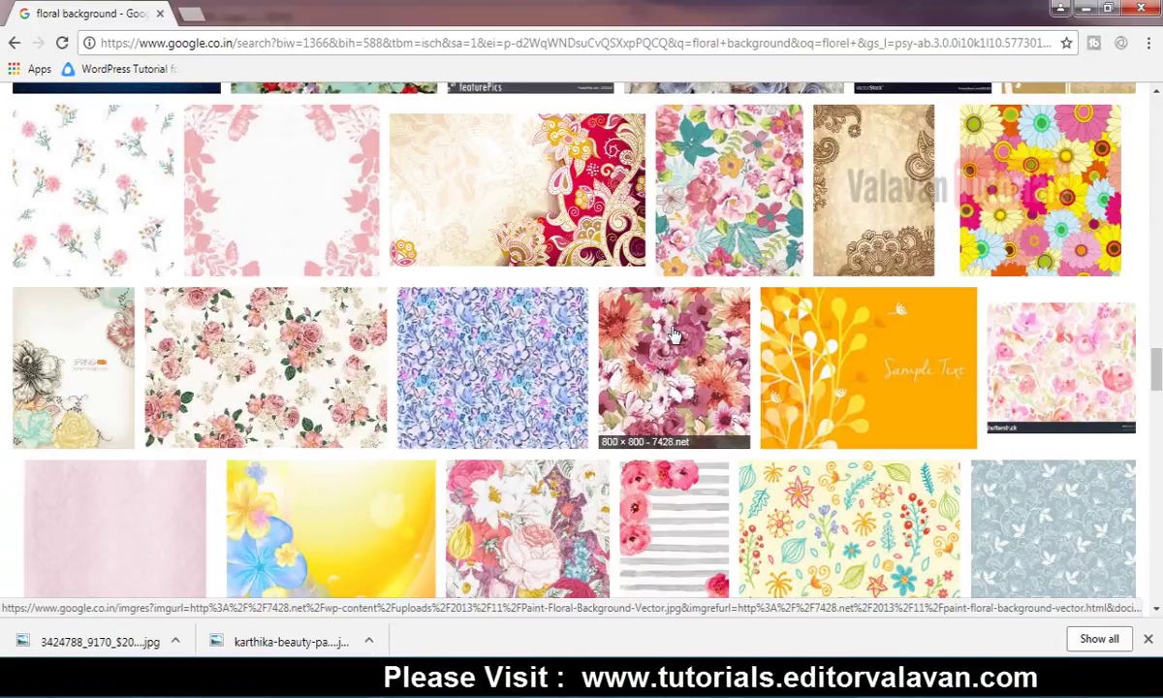
{"action": "key", "text": "Home"}
{"action": "double_click", "coordinate": [207, 122]}
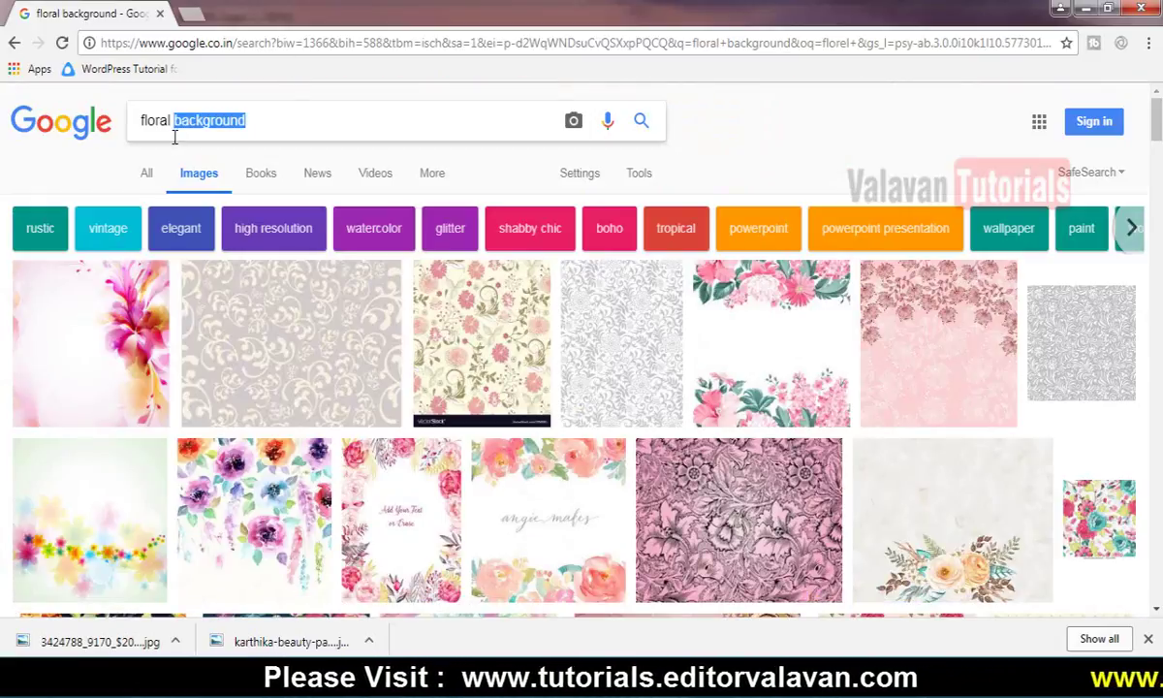
{"action": "key", "text": "BackSpace"}
{"action": "key", "text": "BackSpace"}
{"action": "type", "text": "s"}
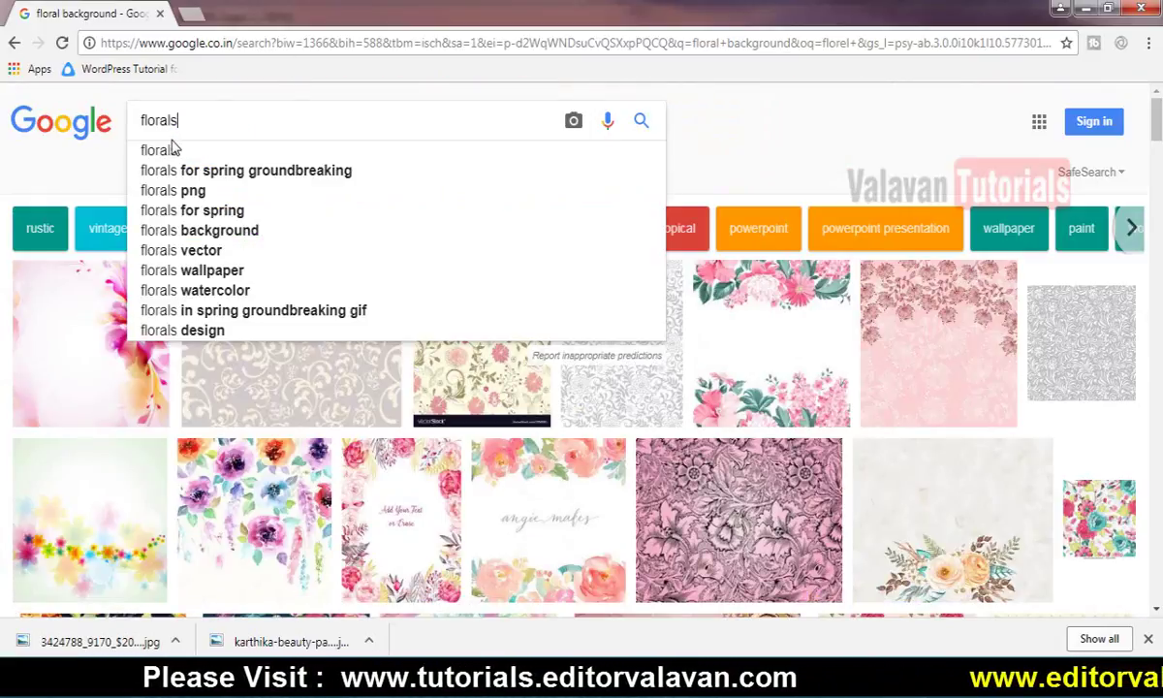
{"action": "left_click", "coordinate": [172, 149]}
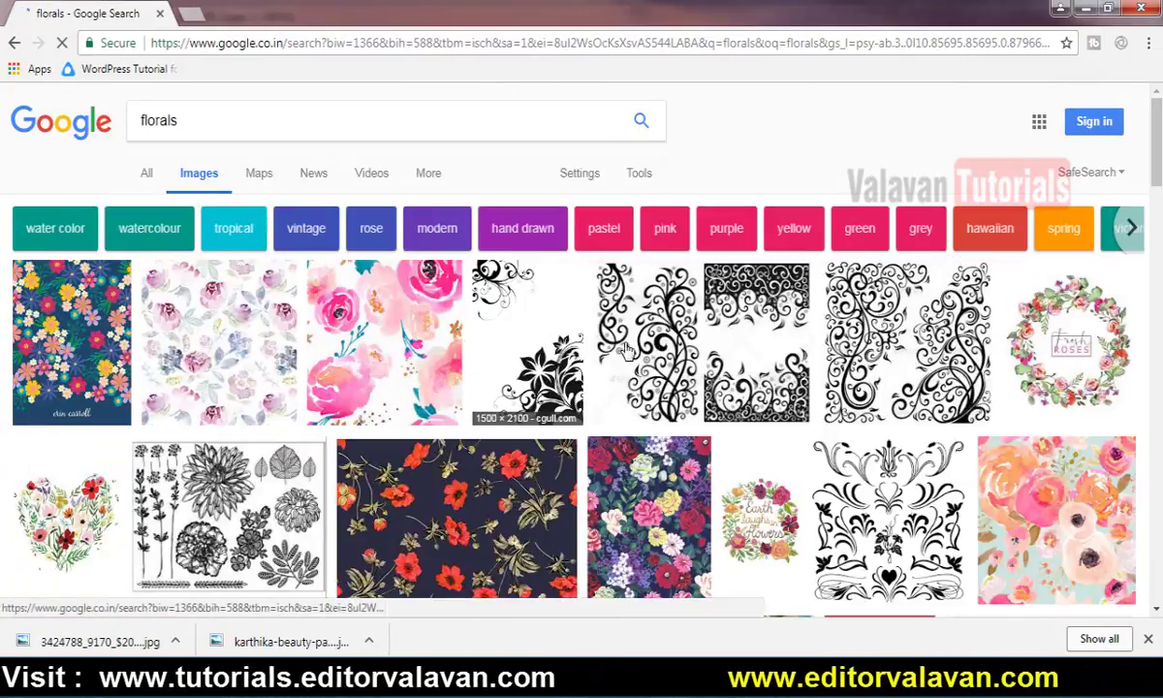
Step: Open the black-and-white corner florals image from CGull at full size and copy it
{"action": "left_click", "coordinate": [519, 359]}
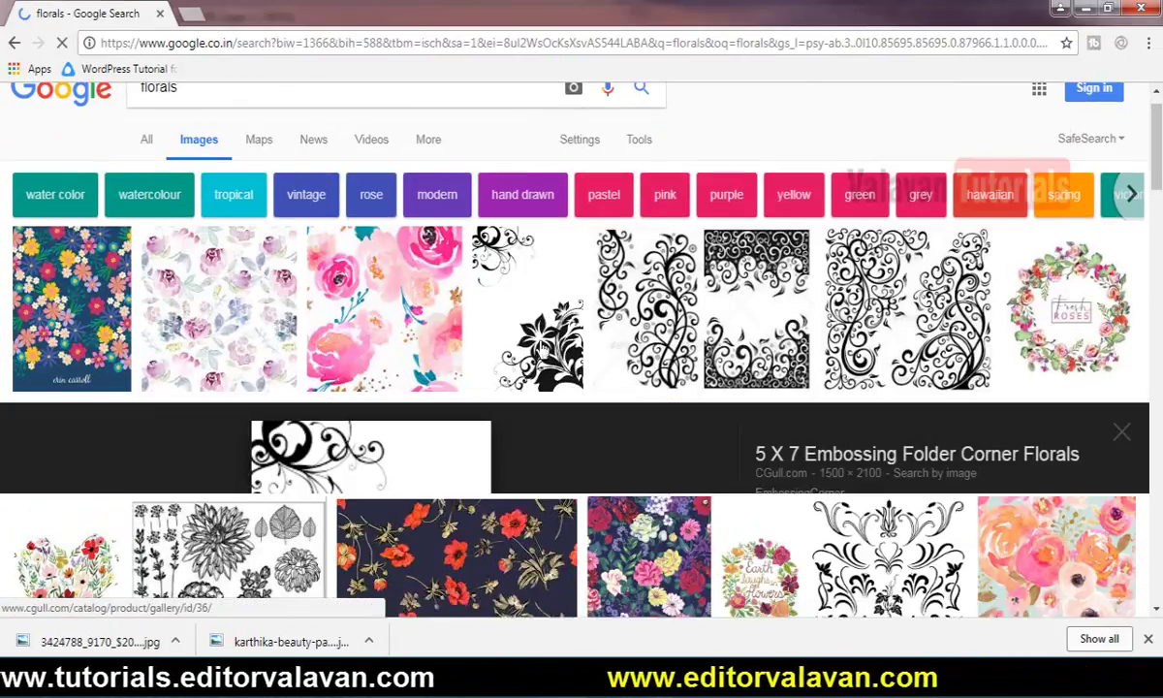
{"action": "left_click", "coordinate": [846, 330]}
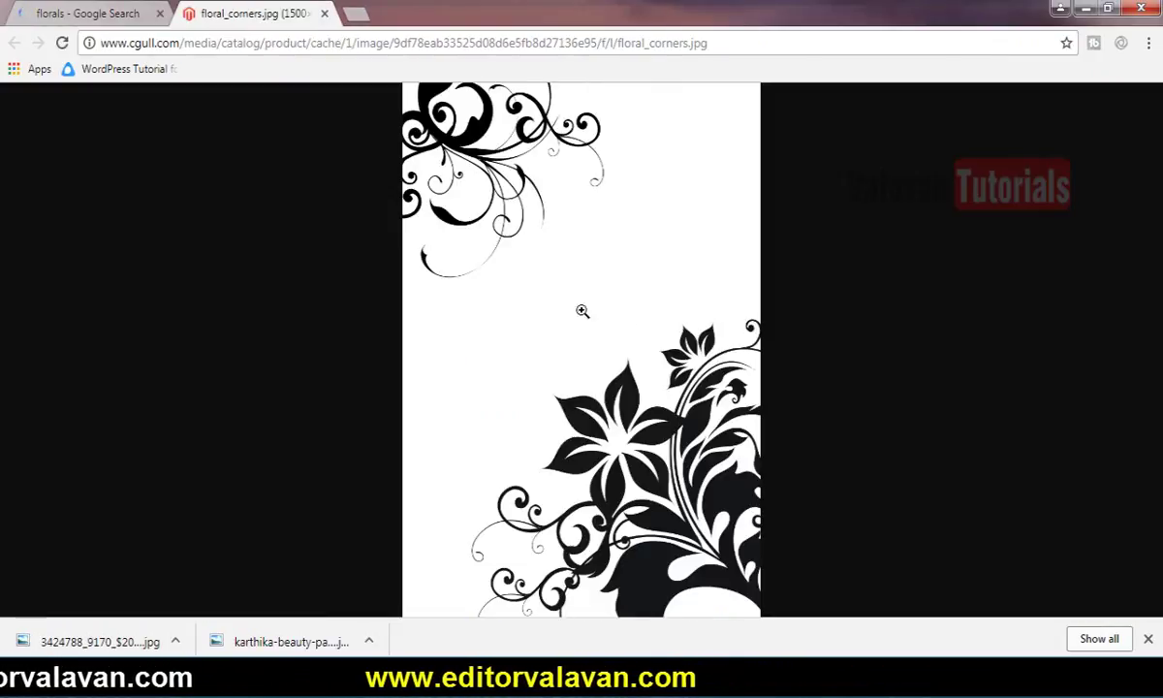
{"action": "right_click", "coordinate": [595, 304]}
{"action": "left_click", "coordinate": [688, 361]}
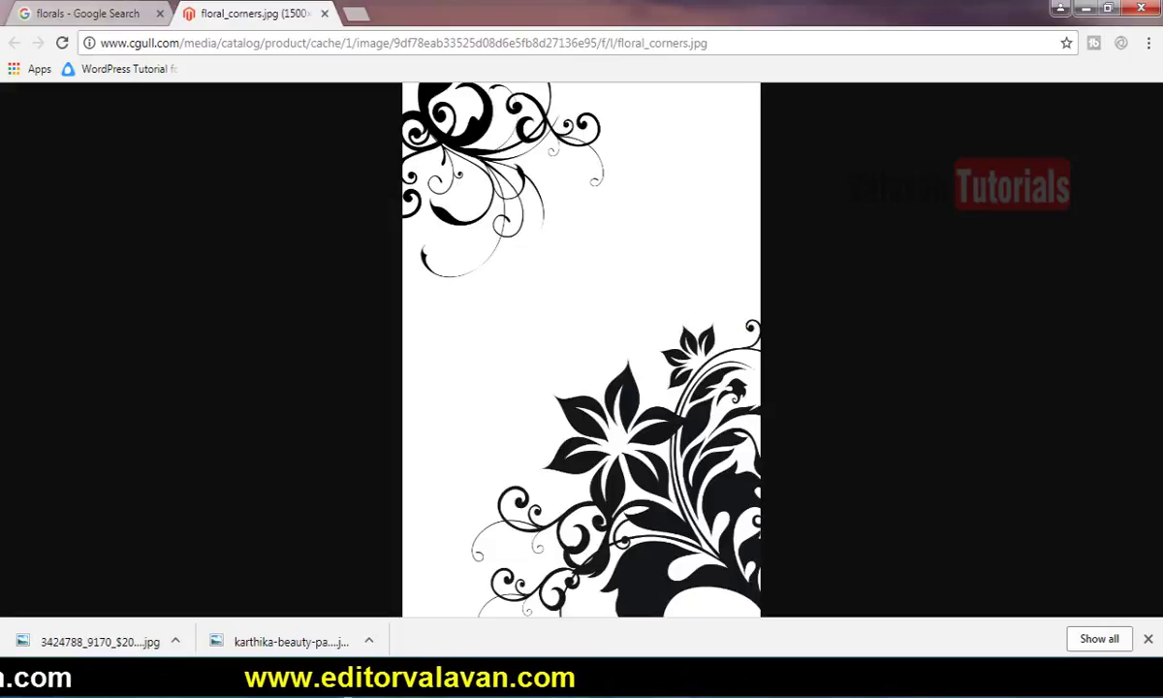
Step: Switch to Photoshop, paste the corner florals, scale them down and move them up so the large flower falls within the banner
{"action": "key", "text": "alt+Tab"}
{"action": "key", "text": "ctrl+v"}
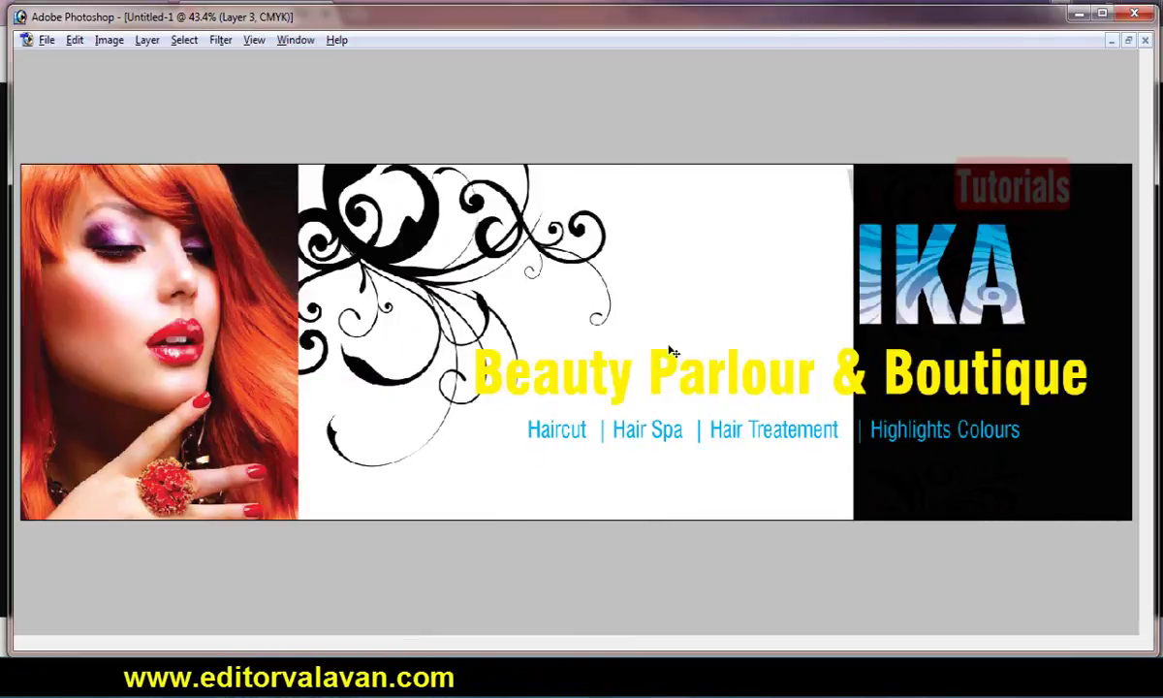
{"action": "left_click_drag", "start_coordinate": [671, 351], "coordinate": [661, 240]}
{"action": "key", "text": "ctrl+t"}
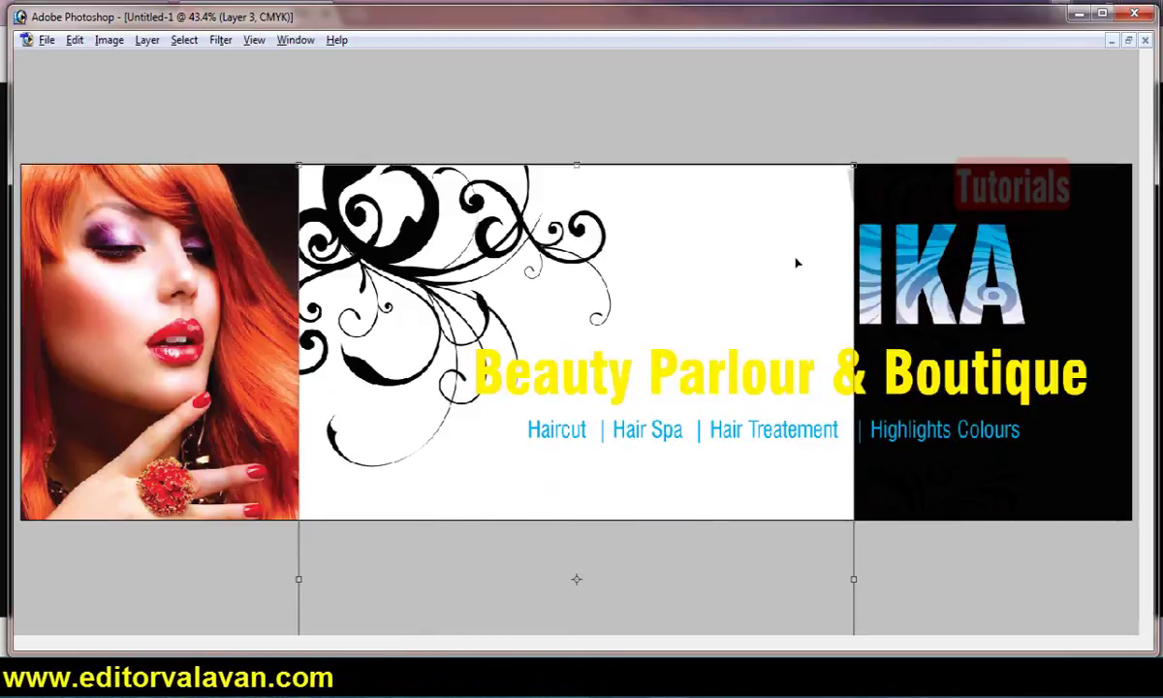
{"action": "left_click_drag", "start_coordinate": [842, 206], "coordinate": [783, 299]}
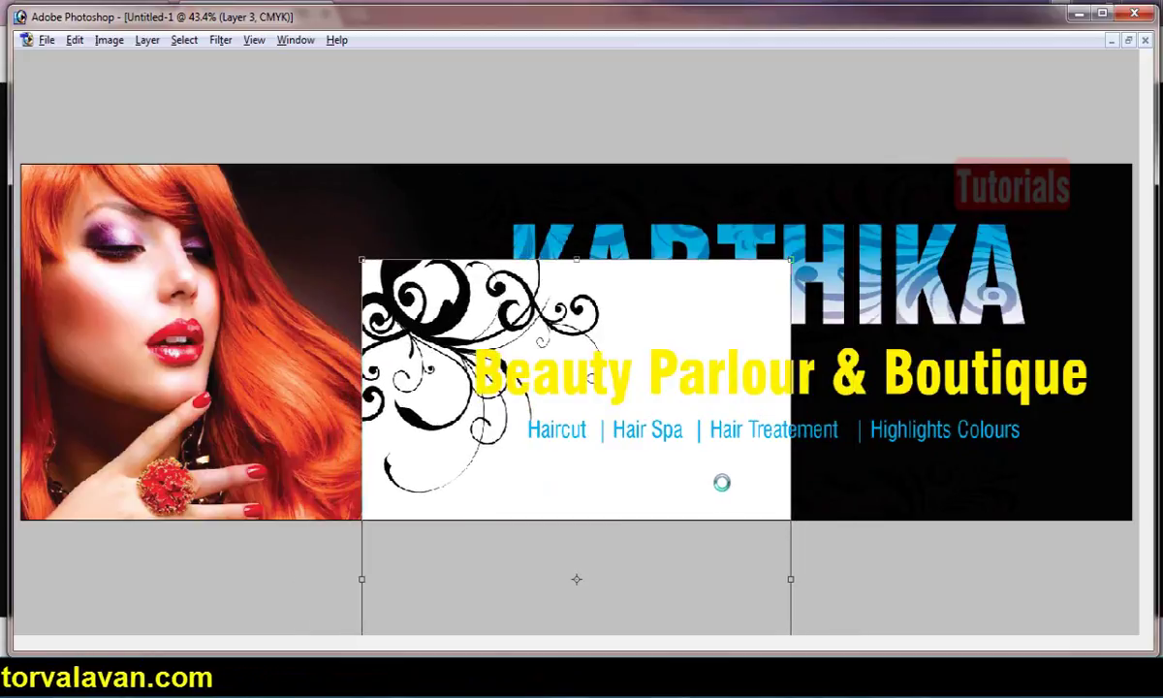
{"action": "left_click_drag", "start_coordinate": [701, 417], "coordinate": [710, 302]}
{"action": "left_click_drag", "start_coordinate": [729, 221], "coordinate": [731, 156]}
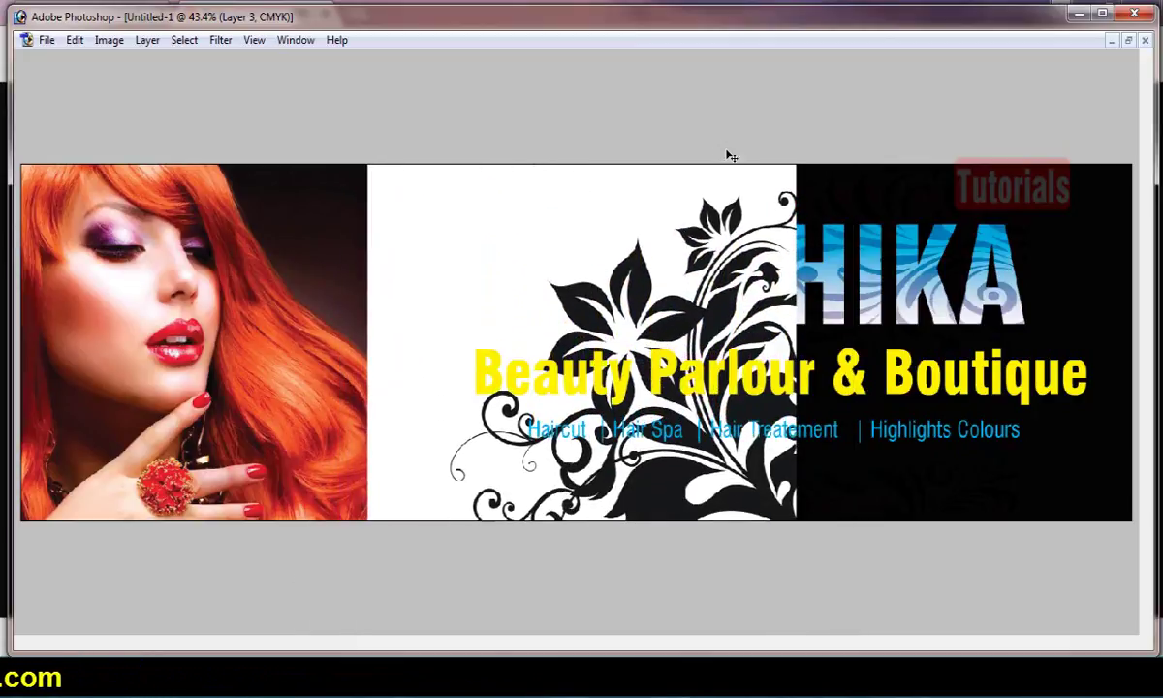
Step: Reposition the corner florals image over the banner's middle and scale it down further
{"action": "right_click", "coordinate": [642, 303]}
{"action": "left_click", "coordinate": [708, 406]}
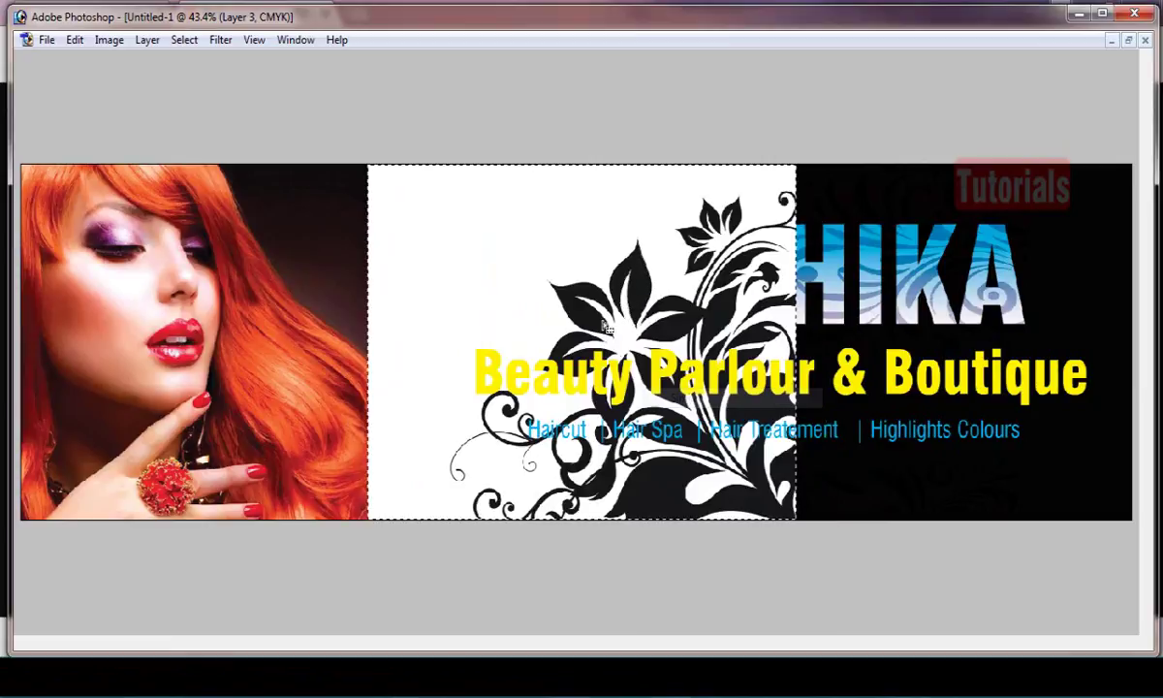
{"action": "left_click_drag", "start_coordinate": [689, 280], "coordinate": [673, 308]}
{"action": "key", "text": "ctrl+t"}
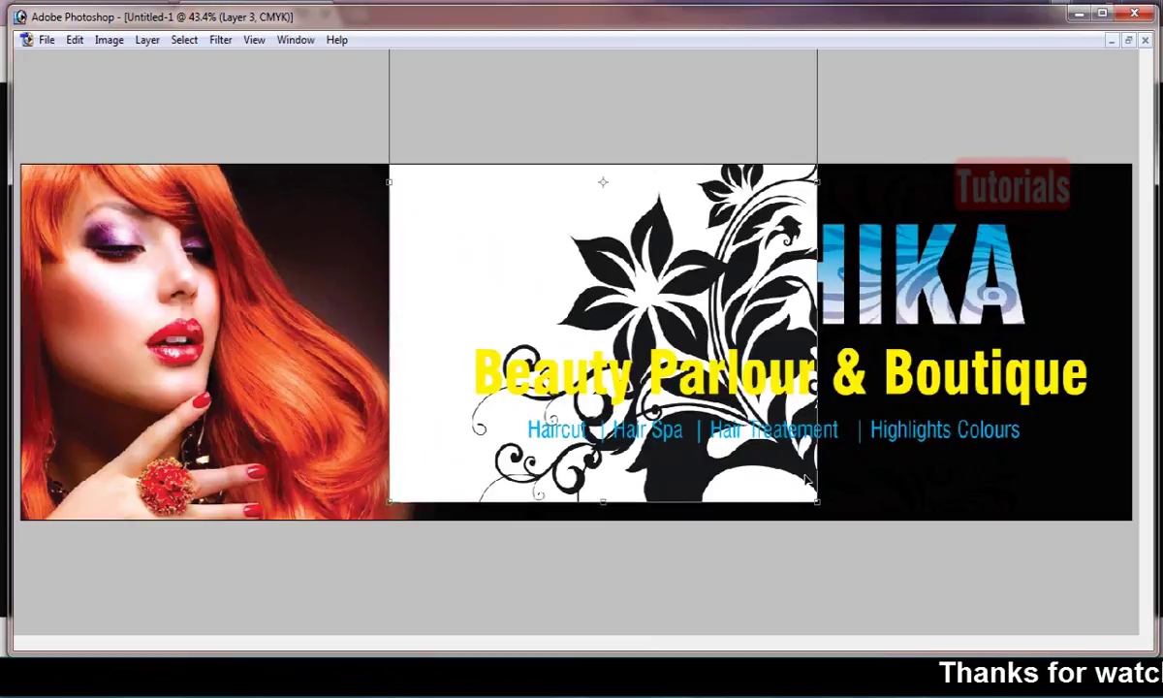
{"action": "left_click_drag", "start_coordinate": [819, 504], "coordinate": [781, 484]}
{"action": "key", "text": "Return"}
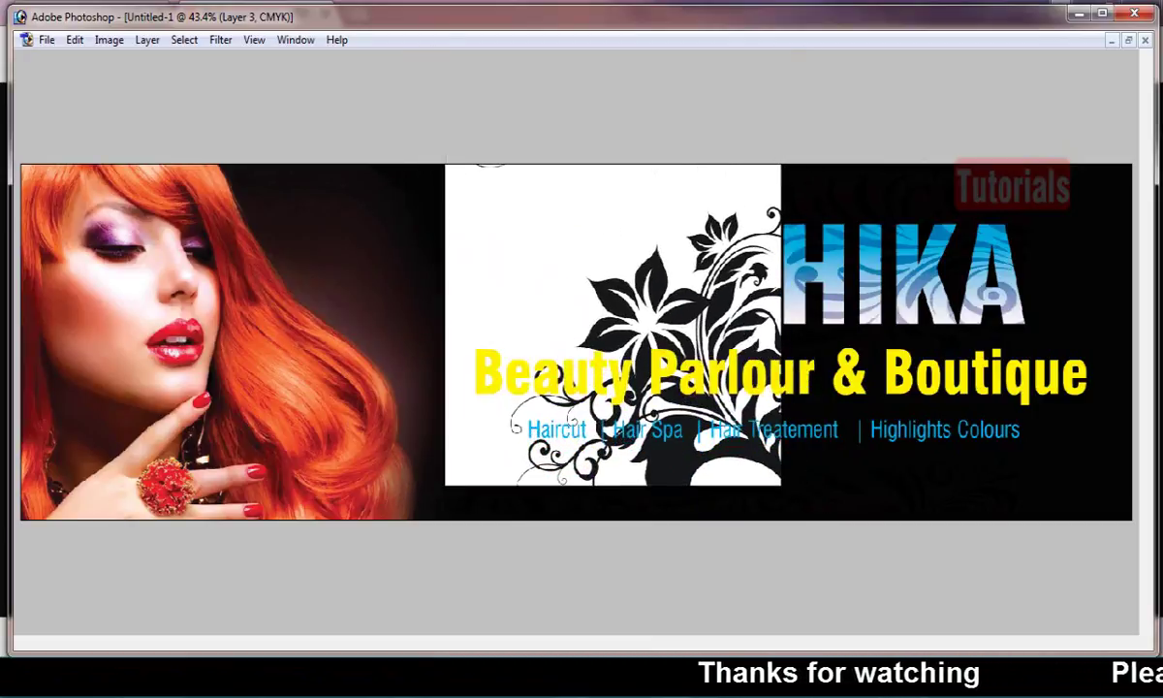
Step: Clear a rectangular area around the black flower and delete the corner florals layer
{"action": "left_click_drag", "start_coordinate": [881, 324], "coordinate": [901, 501]}
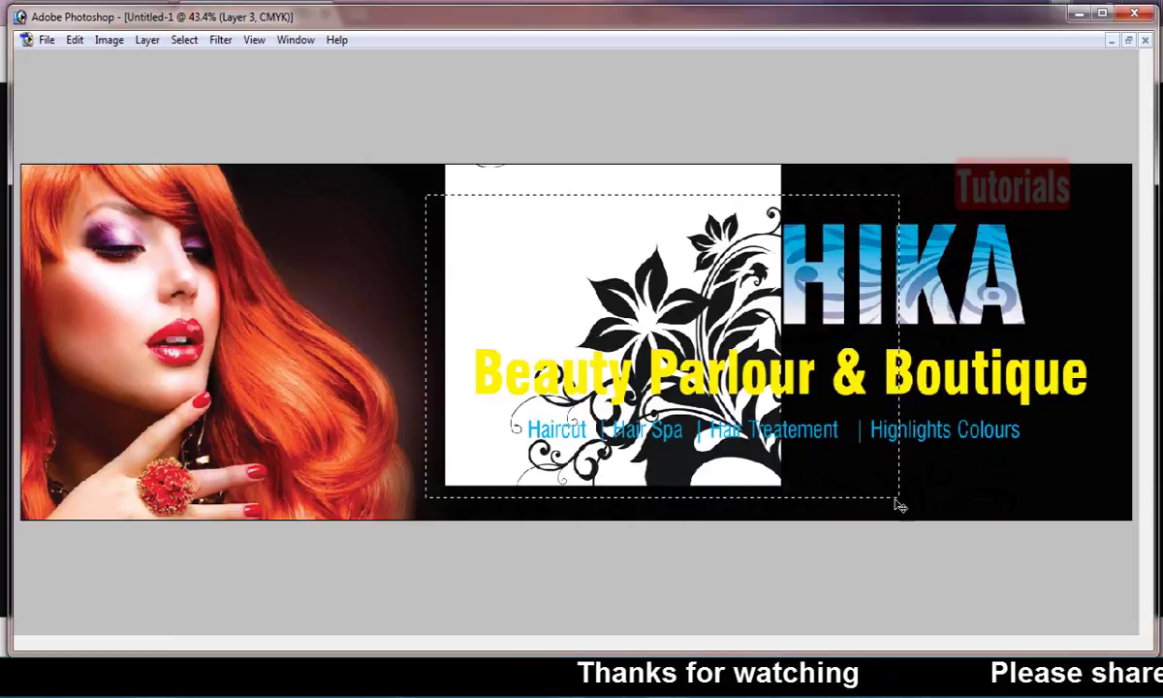
{"action": "key", "text": "Delete"}
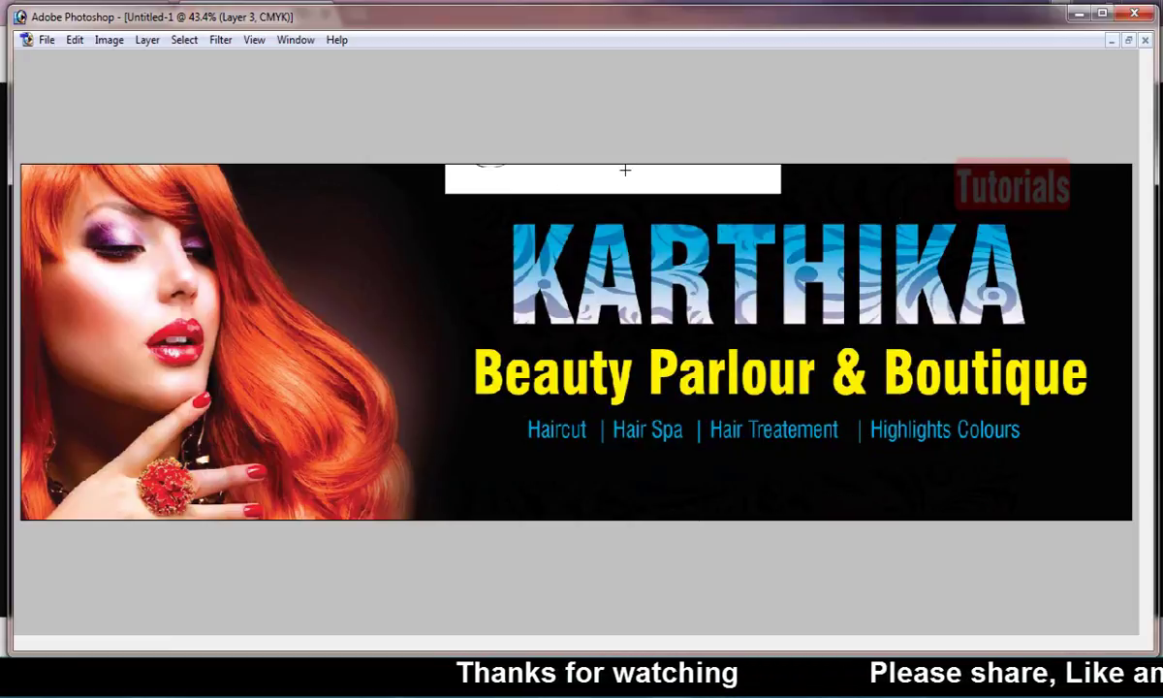
{"action": "left_click", "coordinate": [147, 40]}
{"action": "mouse_move", "coordinate": [107, 99]}
{"action": "left_click", "coordinate": [407, 99]}
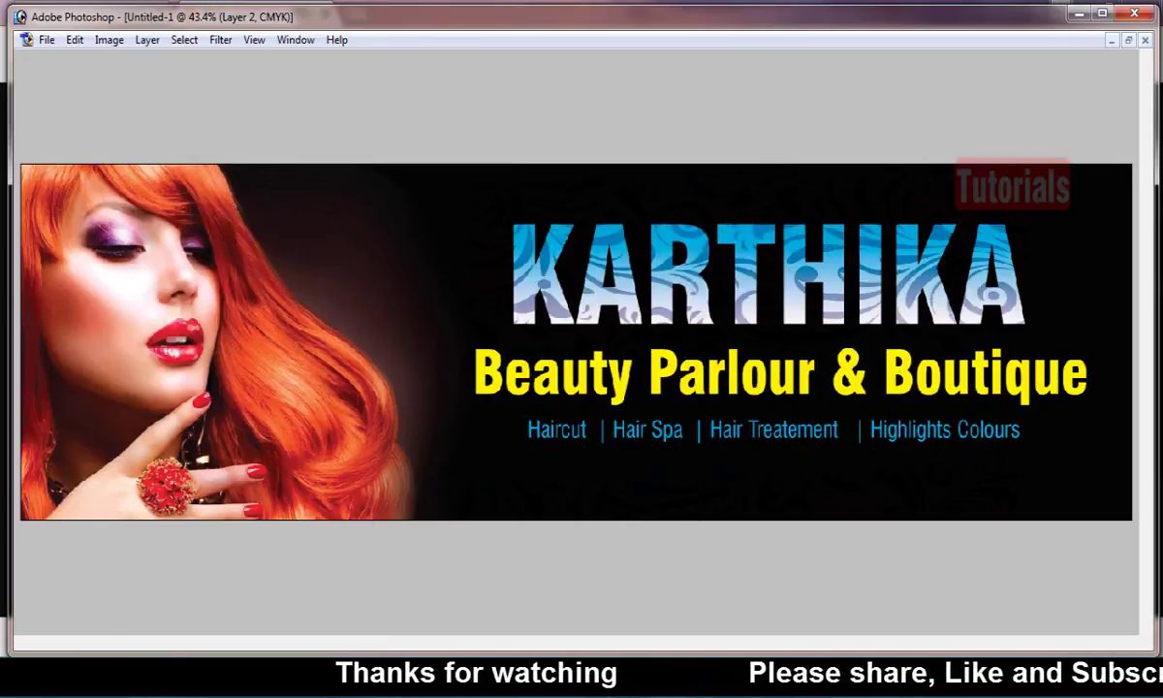
Step: Restore the deleted corner florals layer, extend a white selection to all similar areas, clear them and deselect
{"action": "key", "text": "ctrl+z"}
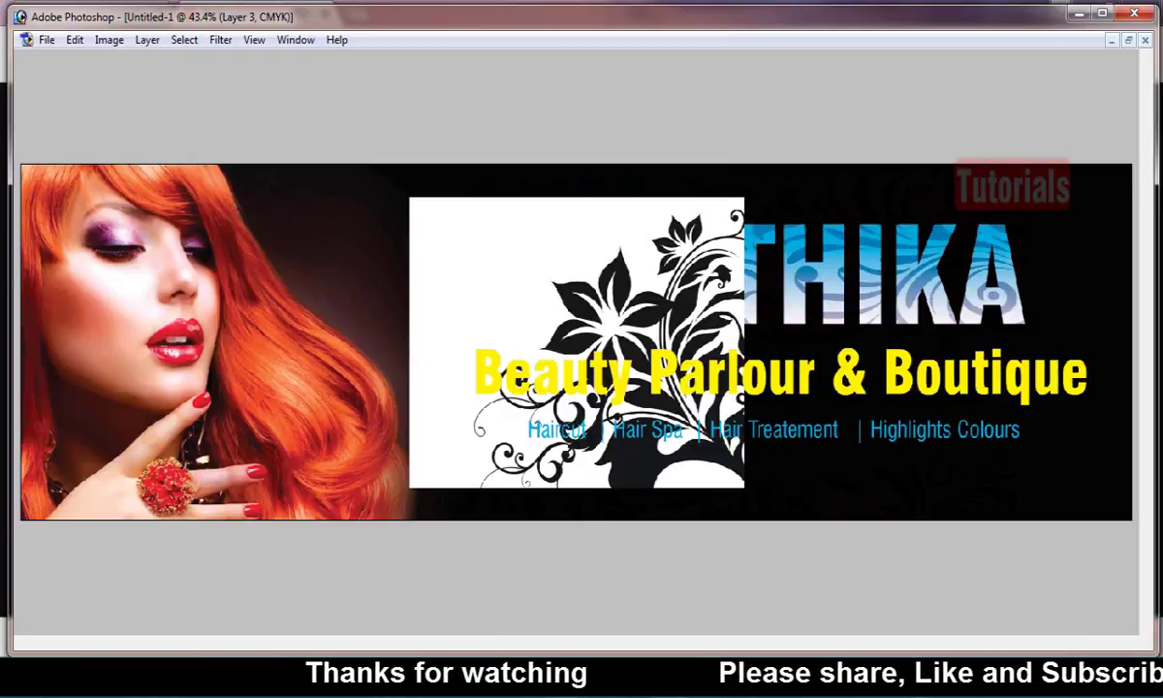
{"action": "left_click", "coordinate": [601, 237]}
{"action": "right_click", "coordinate": [601, 217]}
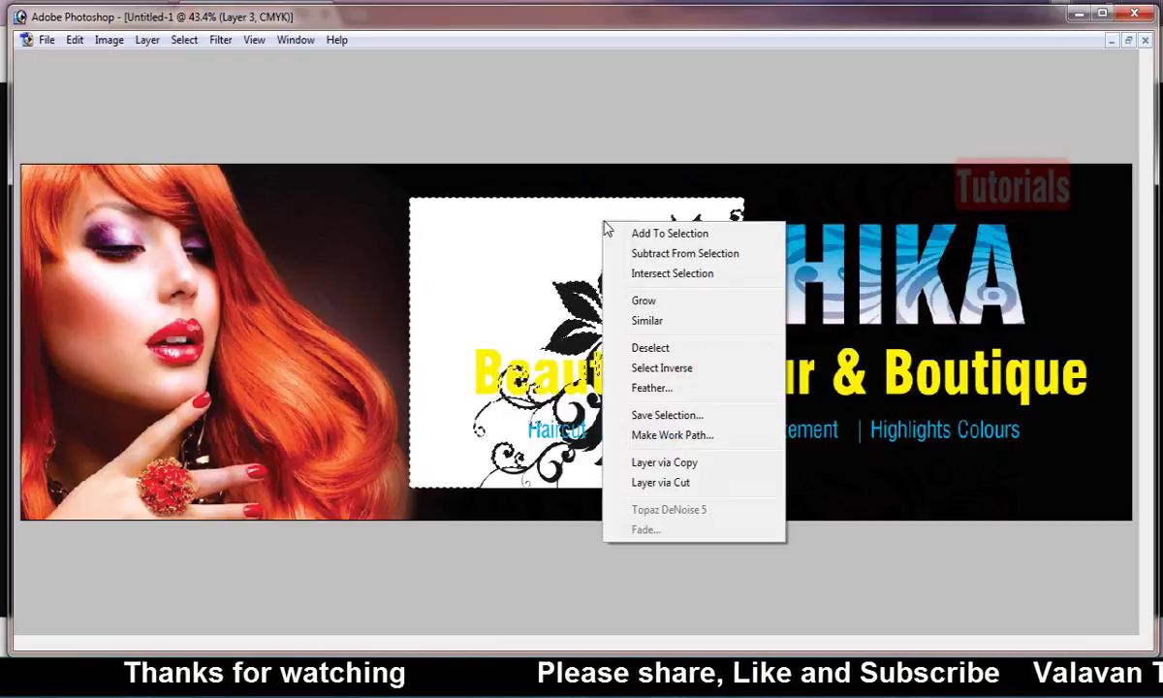
{"action": "left_click", "coordinate": [669, 319]}
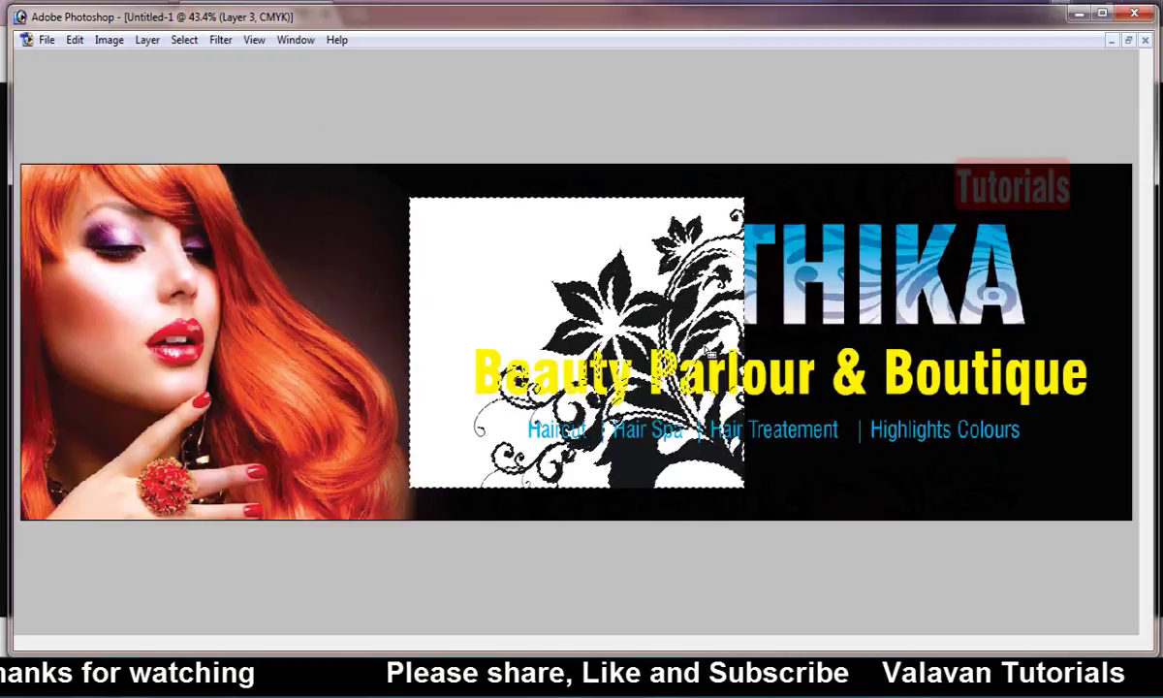
{"action": "key", "text": "Delete"}
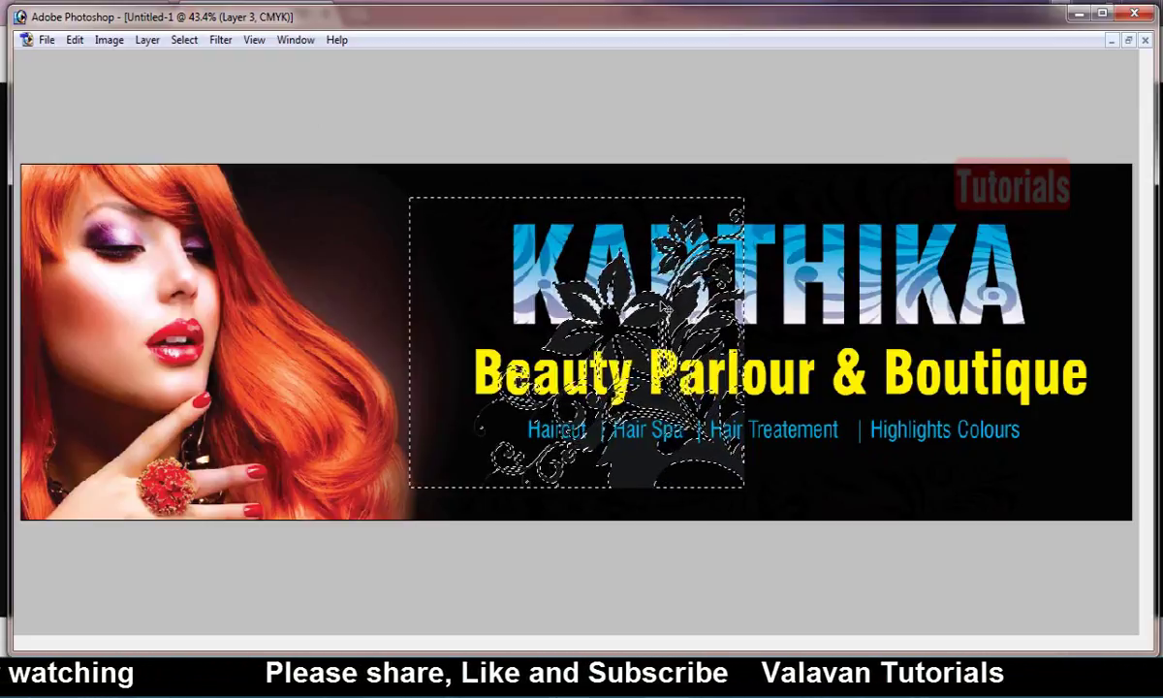
{"action": "key", "text": "ctrl+d"}
Step: Move the cut-out florals into the banner's lower-right corner
{"action": "left_click_drag", "start_coordinate": [662, 318], "coordinate": [492, 290]}
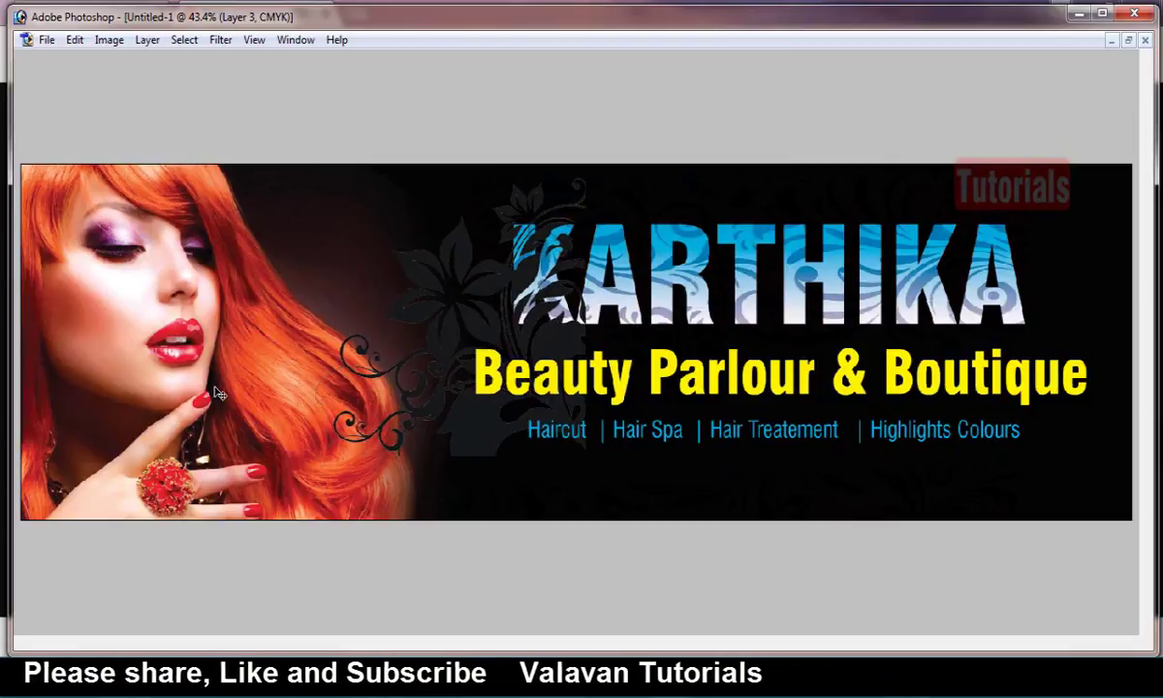
{"action": "key", "text": "Tab"}
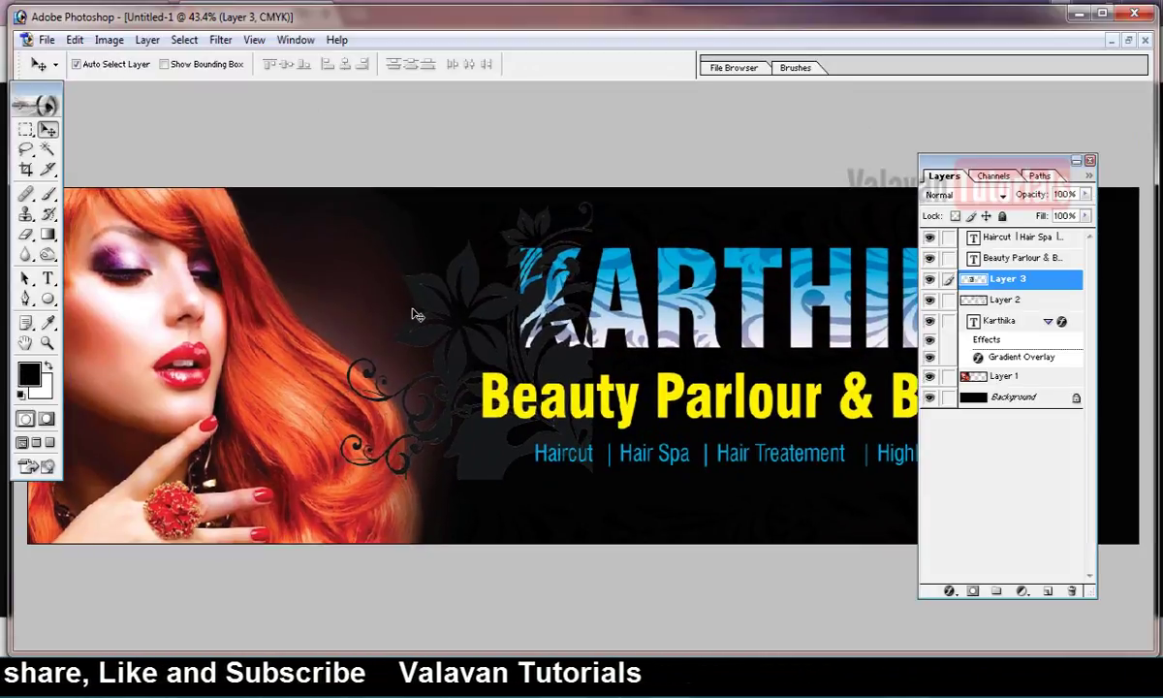
{"action": "key", "text": "Tab"}
{"action": "left_click_drag", "start_coordinate": [429, 293], "coordinate": [990, 396]}
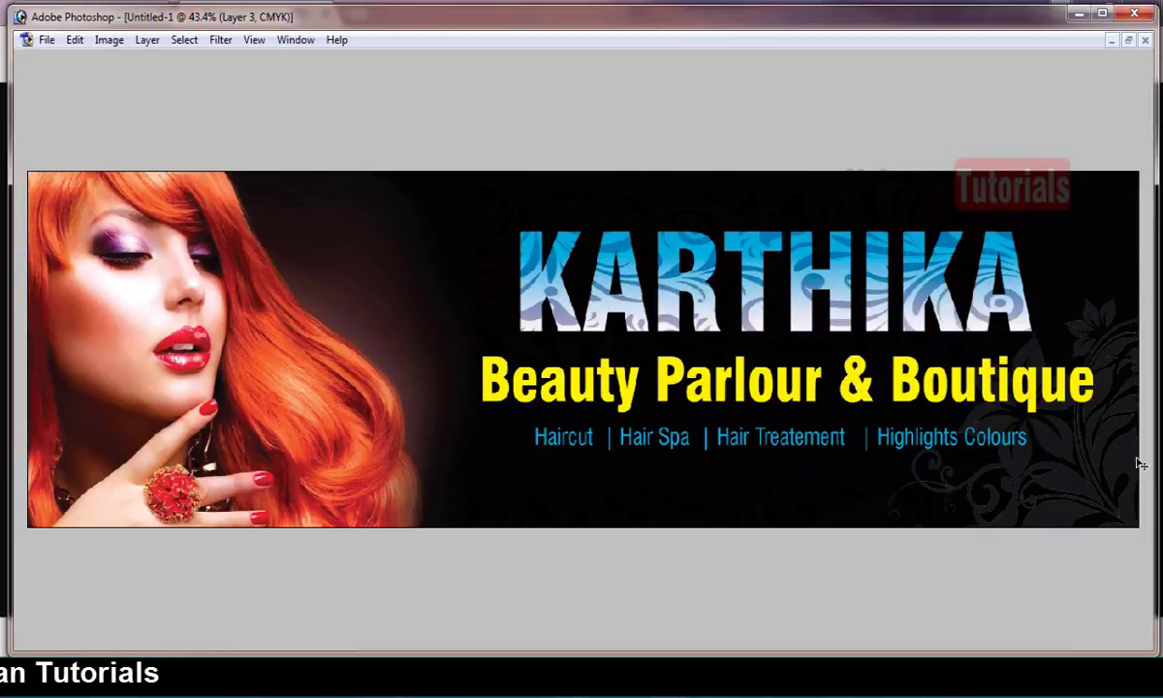
Step: Try several blending modes on the corner florals layer, including Color
{"action": "key", "text": "Delete"}
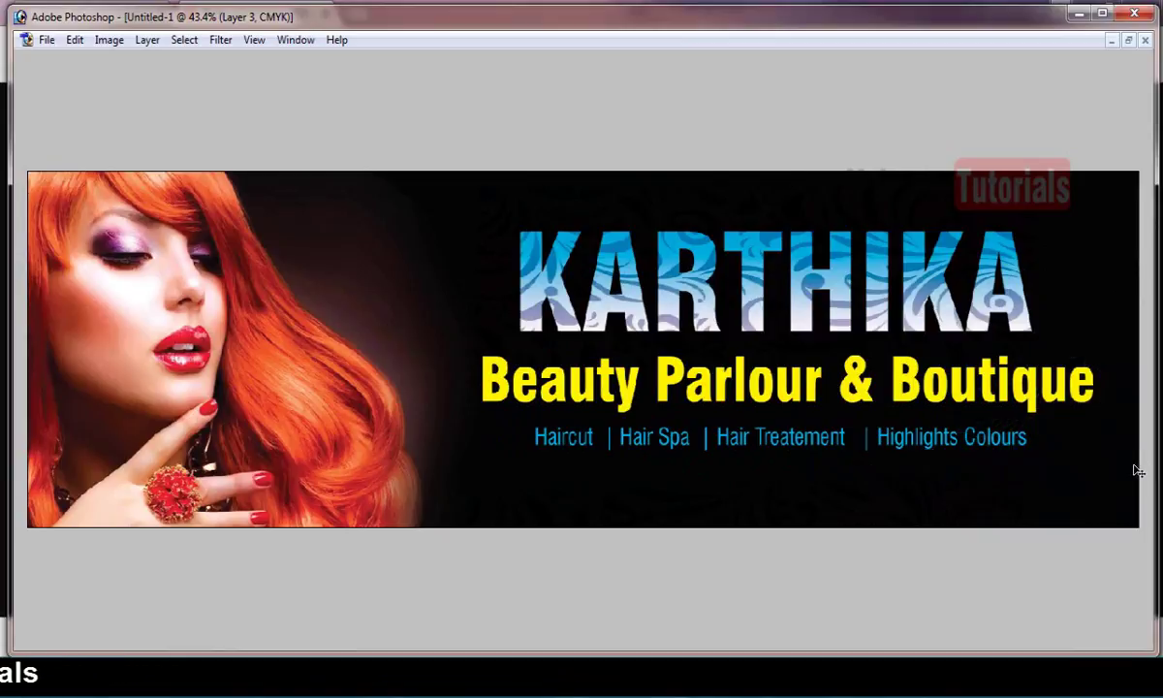
{"action": "key", "text": "F7"}
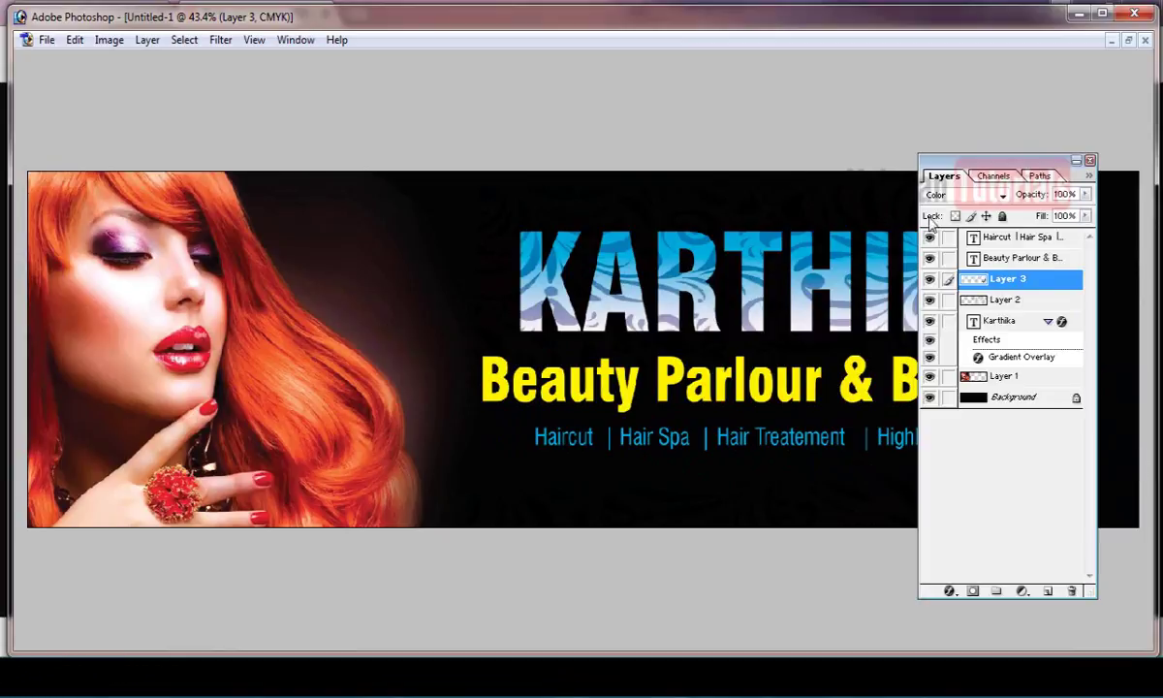
{"action": "left_click", "coordinate": [1089, 161]}
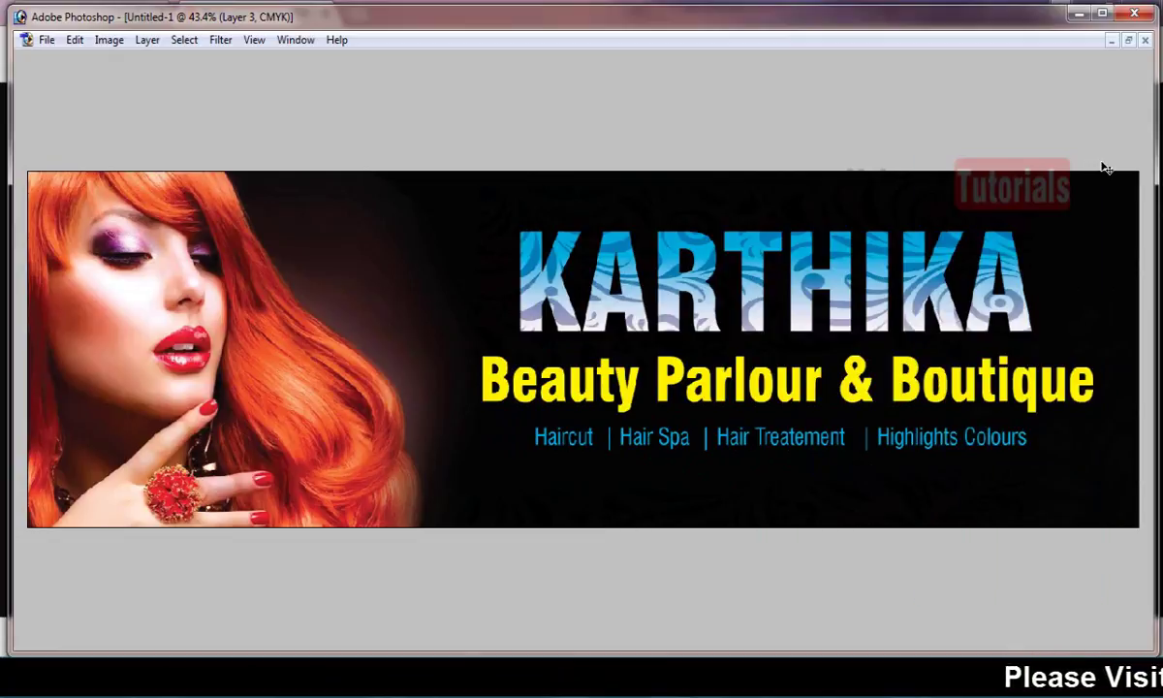
{"action": "key", "text": "ctrl+z"}
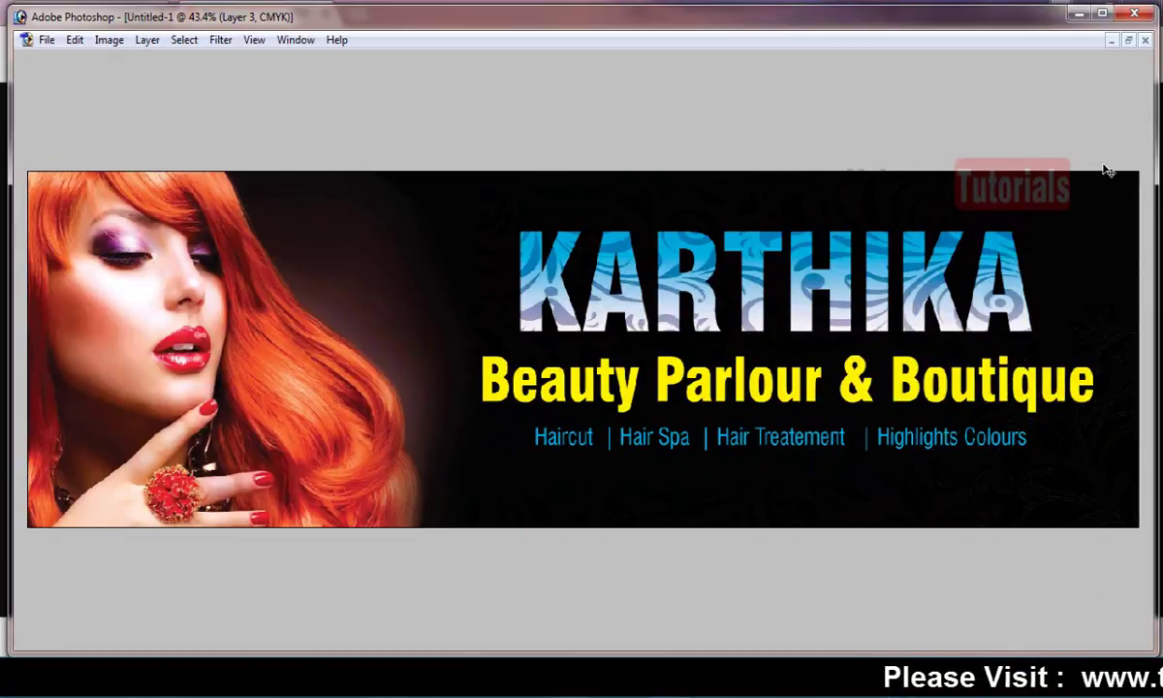
{"action": "key", "text": "ctrl+z"}
{"action": "key", "text": "ctrl+z"}
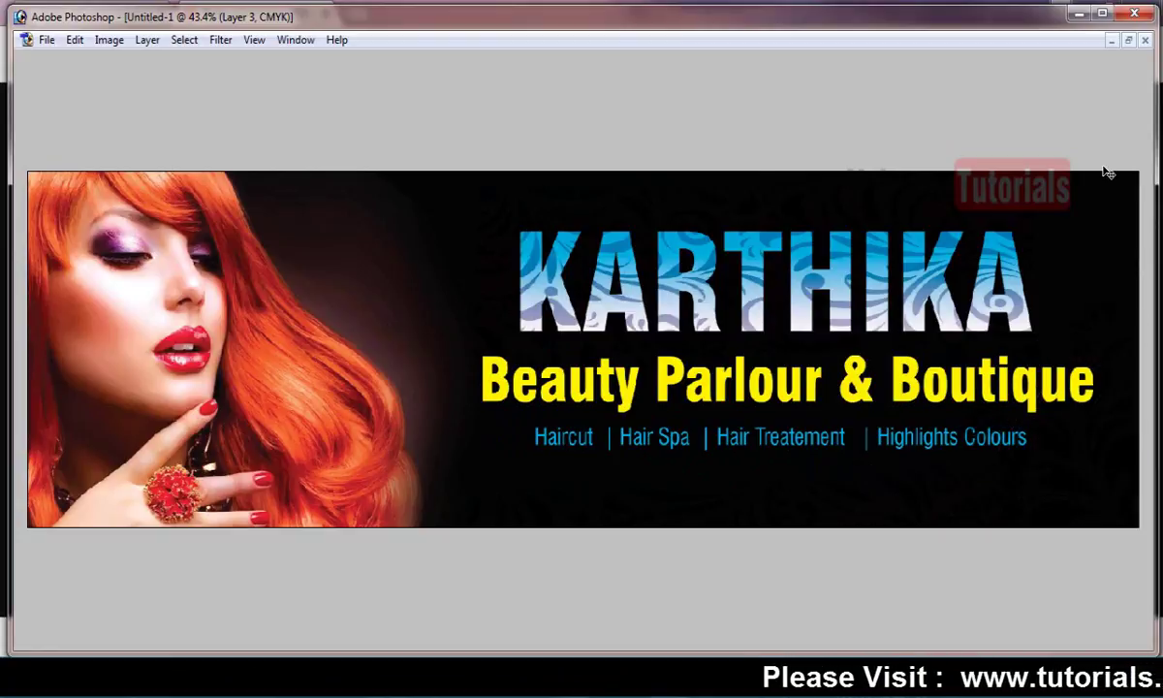
{"action": "key", "text": "Tab"}
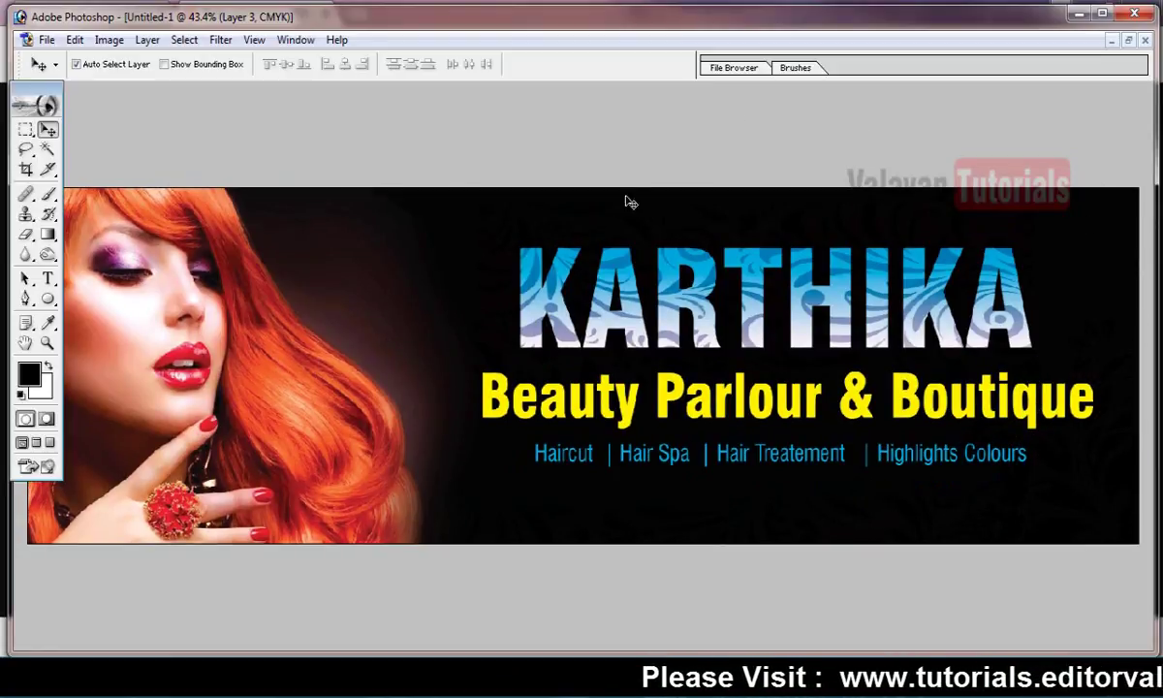
{"action": "key", "text": "alt+l"}
{"action": "key", "text": "y"}
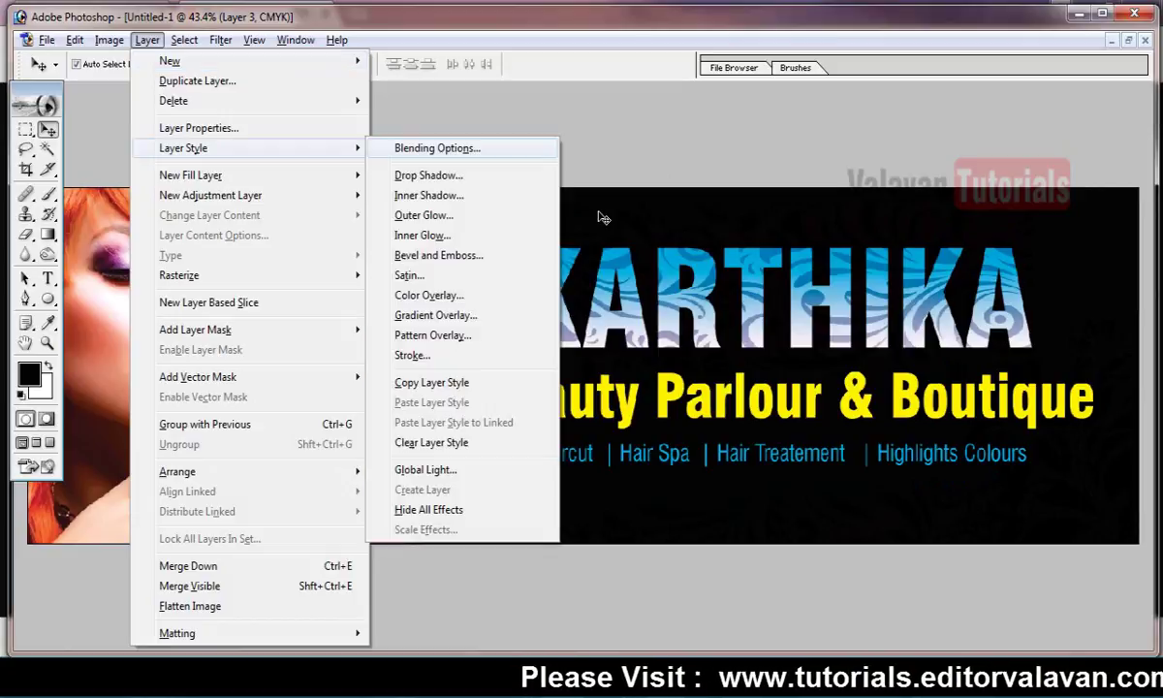
{"action": "key", "text": "Escape"}
{"action": "key", "text": "Escape"}
{"action": "key", "text": "Tab"}
{"action": "key", "text": "Tab"}
Step: Sample blue 0078A9 from the KARTHIKA title as the foreground colour and fill the corner florals with it
{"action": "left_click", "coordinate": [29, 372]}
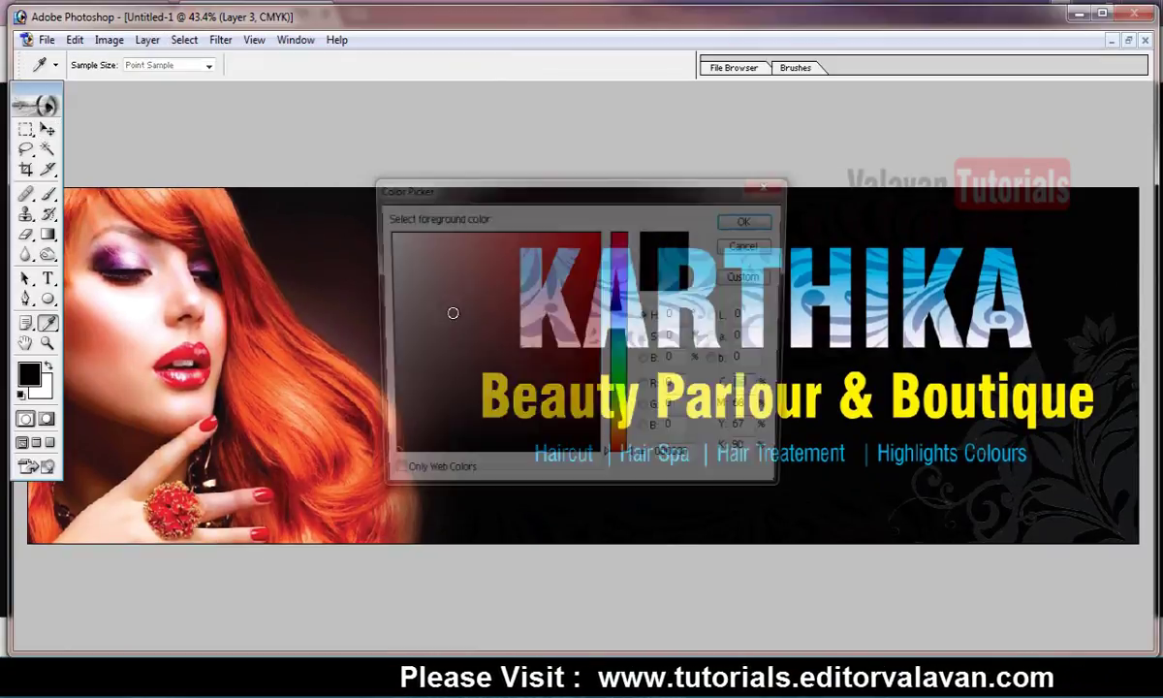
{"action": "left_click", "coordinate": [859, 245]}
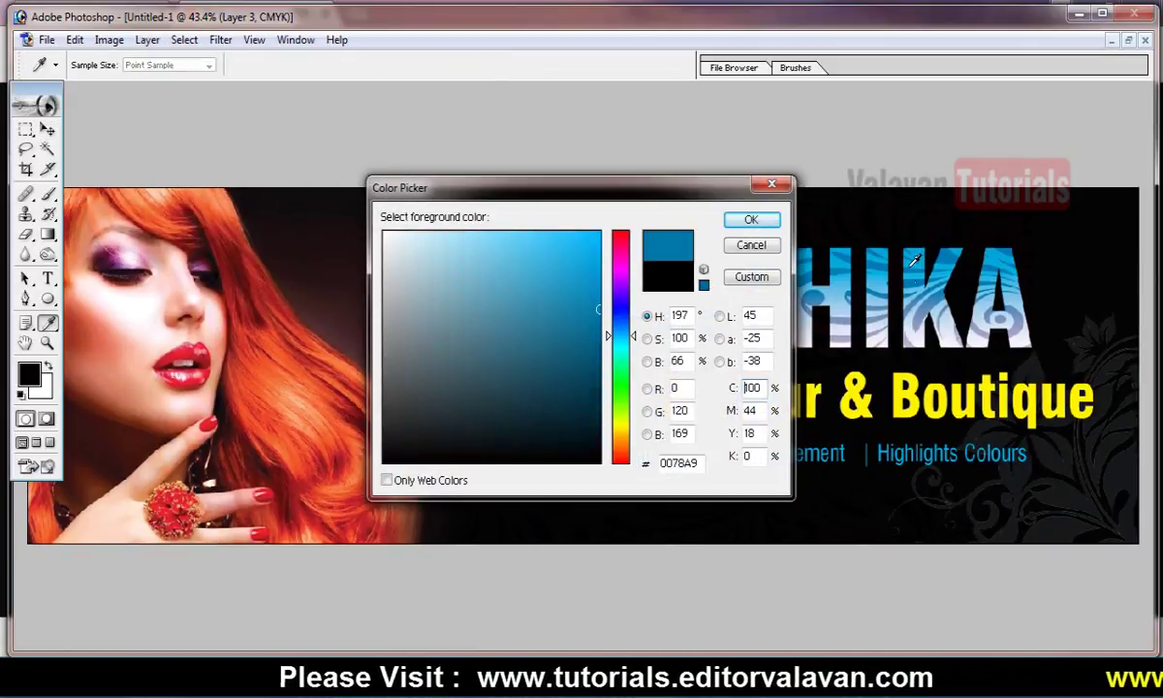
{"action": "left_click", "coordinate": [752, 221]}
{"action": "key", "text": "v"}
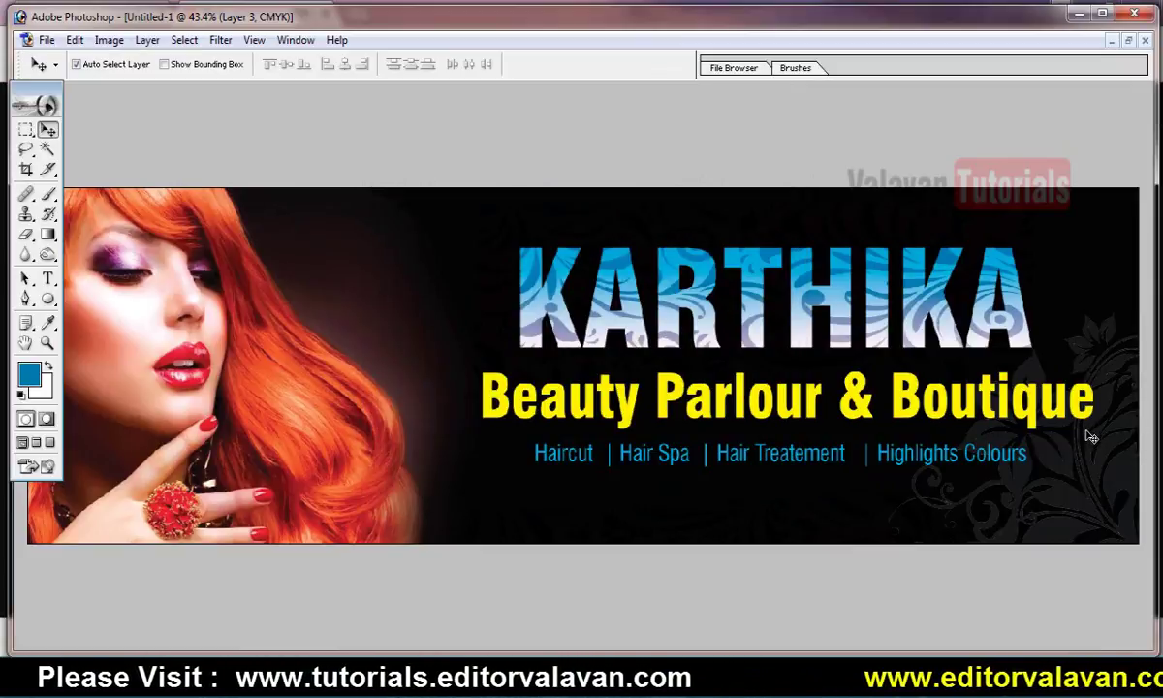
{"action": "key", "text": "shift+alt+BackSpace"}
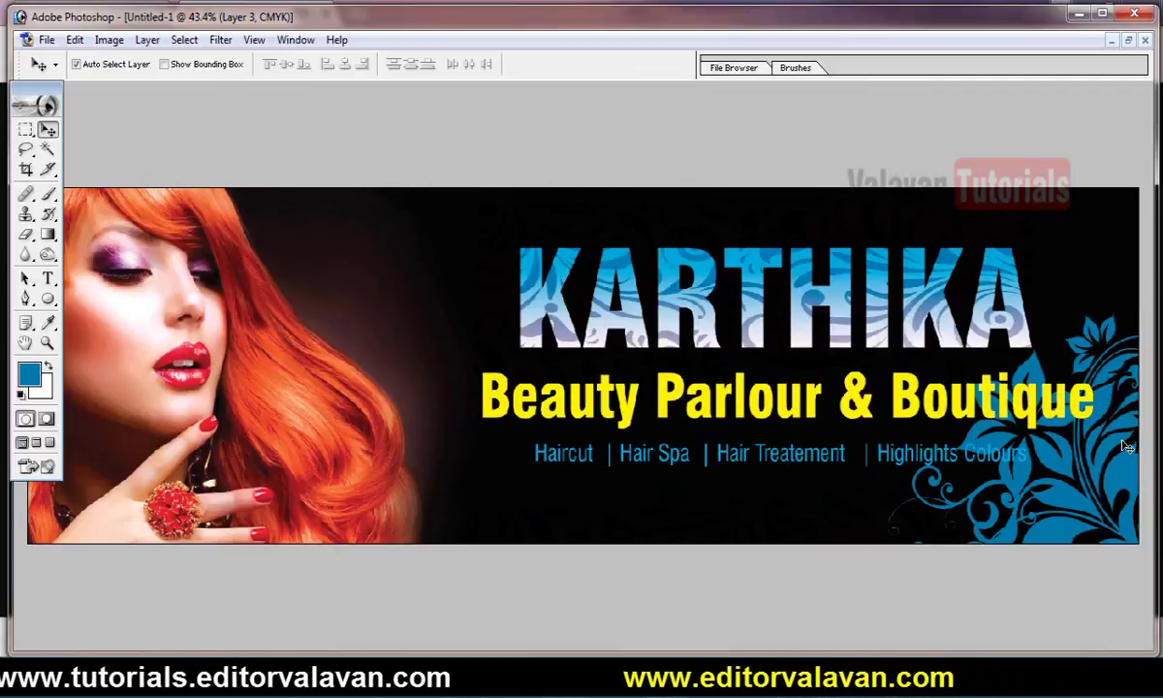
Step: Go through the blending modes for the blue florals layer and keep one that blends it faintly into the black background
{"action": "key", "text": "ctrl+z"}
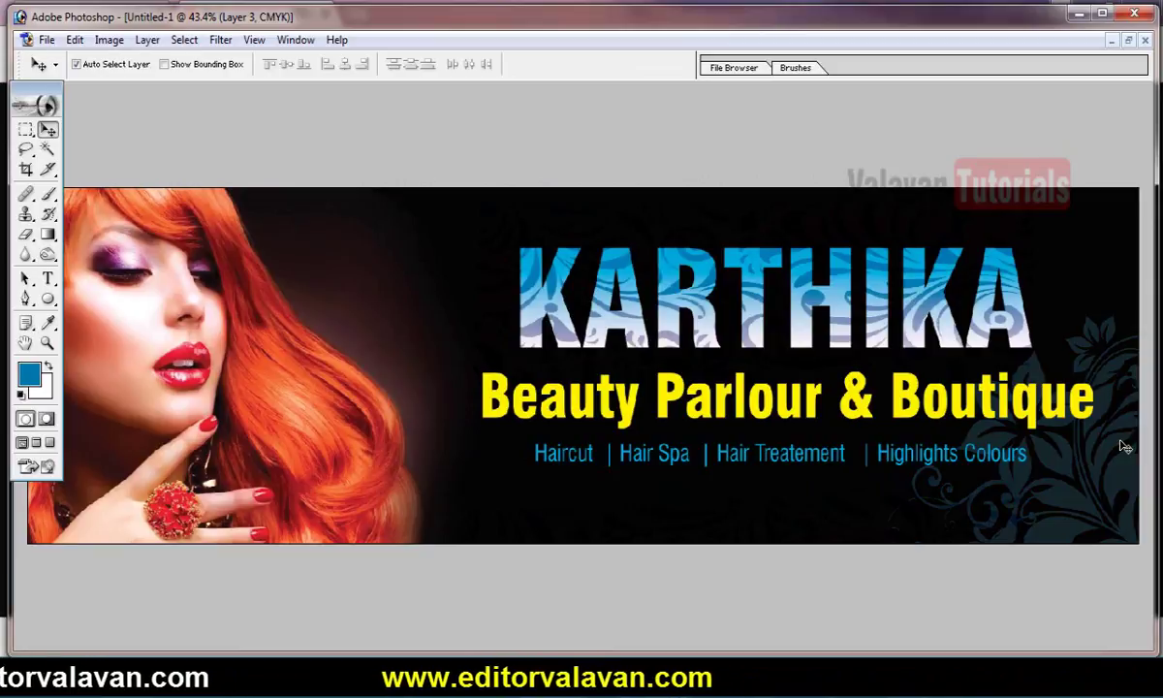
{"action": "key", "text": "ctrl+alt+z"}
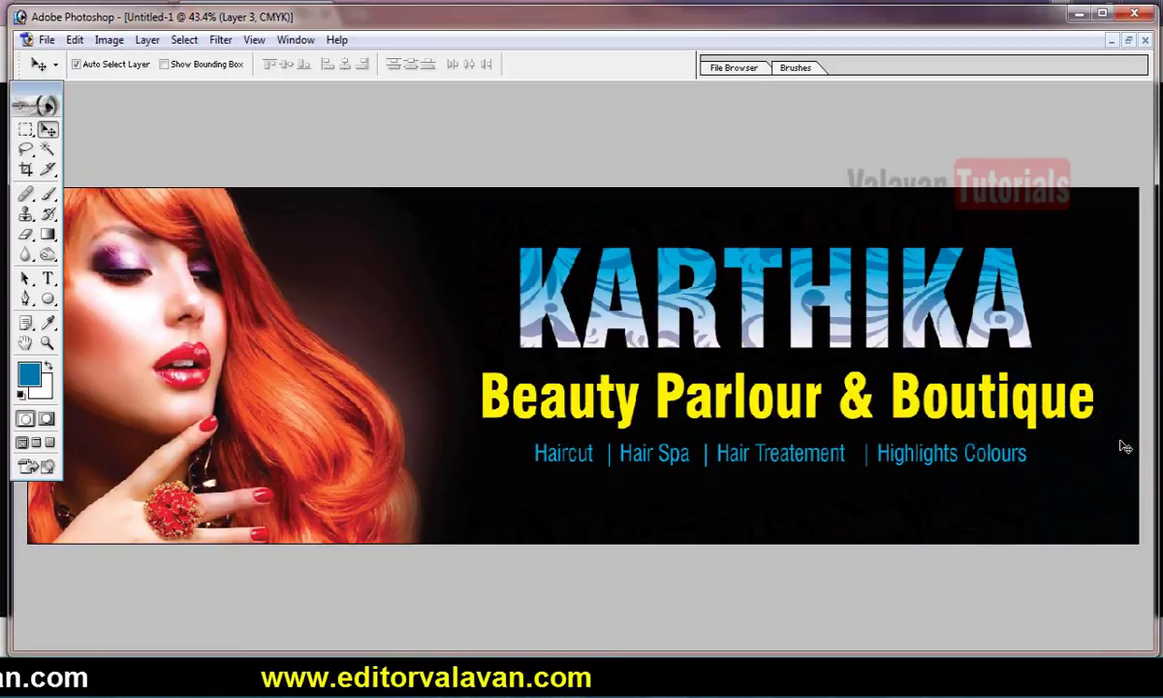
{"action": "key", "text": "ctrl+shift+z"}
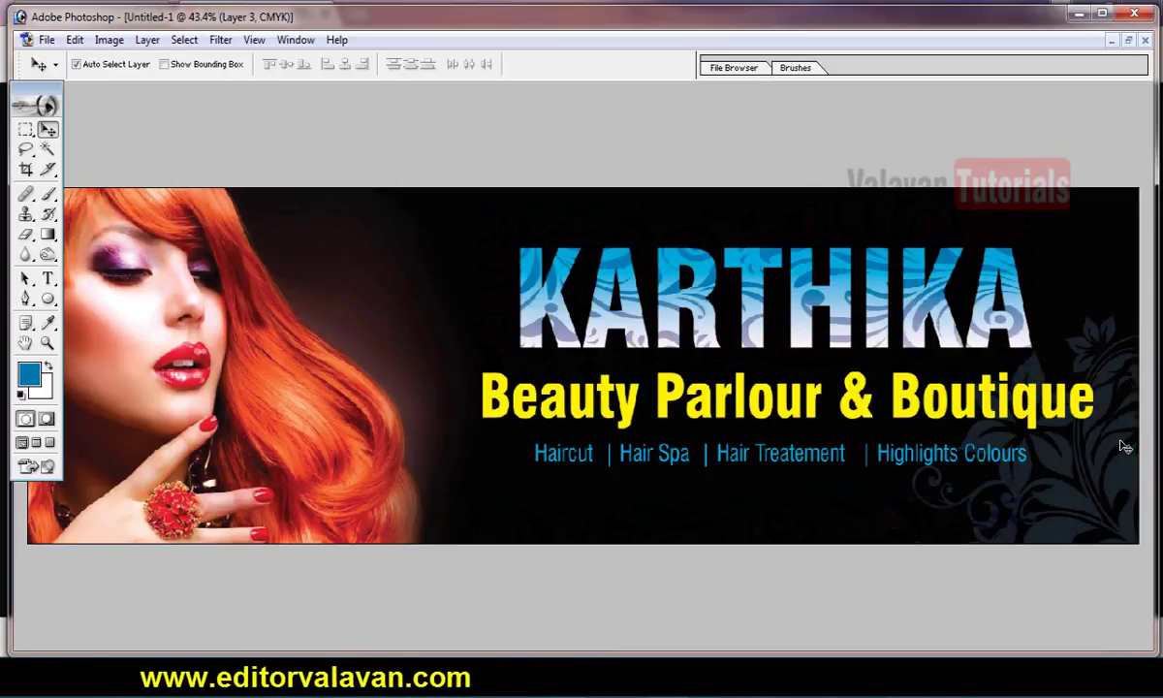
{"action": "key", "text": "ctrl+alt+z"}
{"action": "key", "text": "ctrl+shift+z"}
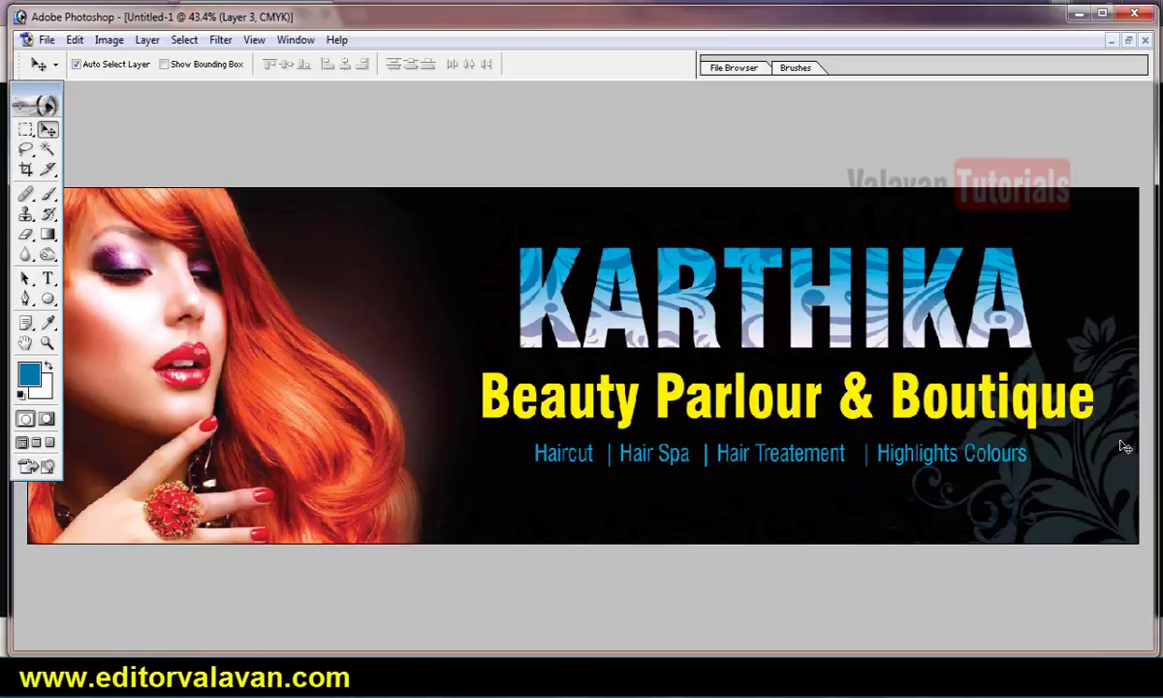
{"action": "key", "text": "ctrl+alt+z"}
Step: Enlarge the florals and shift them upward along the banner's right edge
{"action": "key", "text": "ctrl+t"}
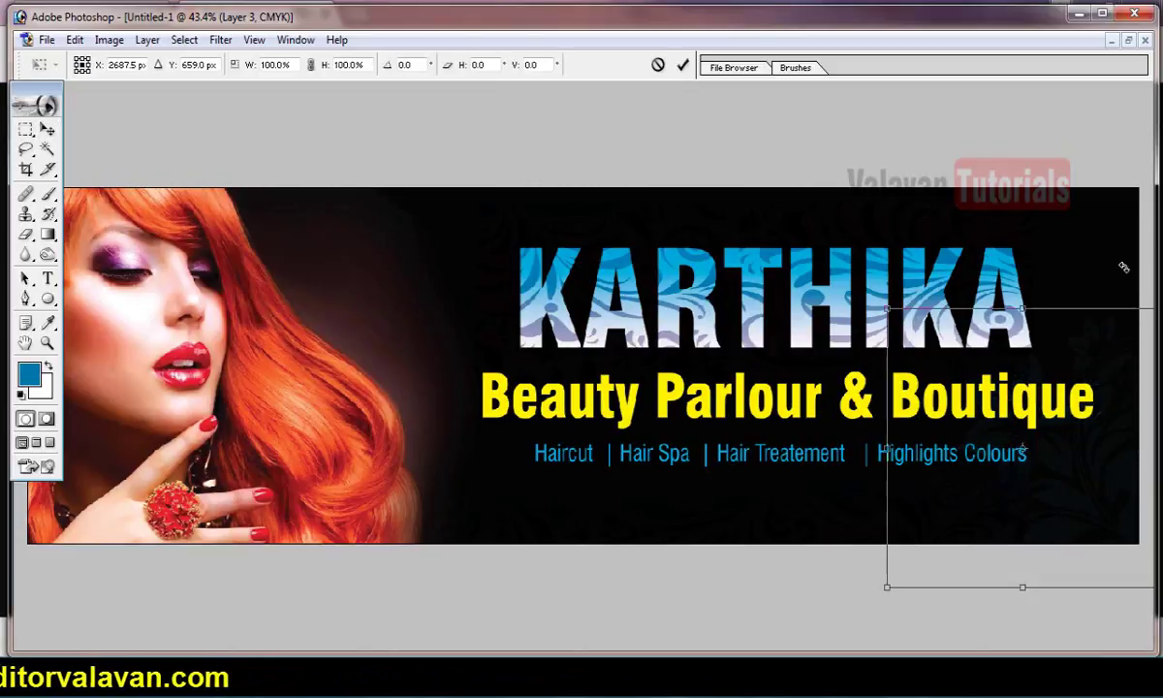
{"action": "left_click_drag", "start_coordinate": [886, 586], "coordinate": [1089, 451]}
{"action": "key", "text": "Return"}
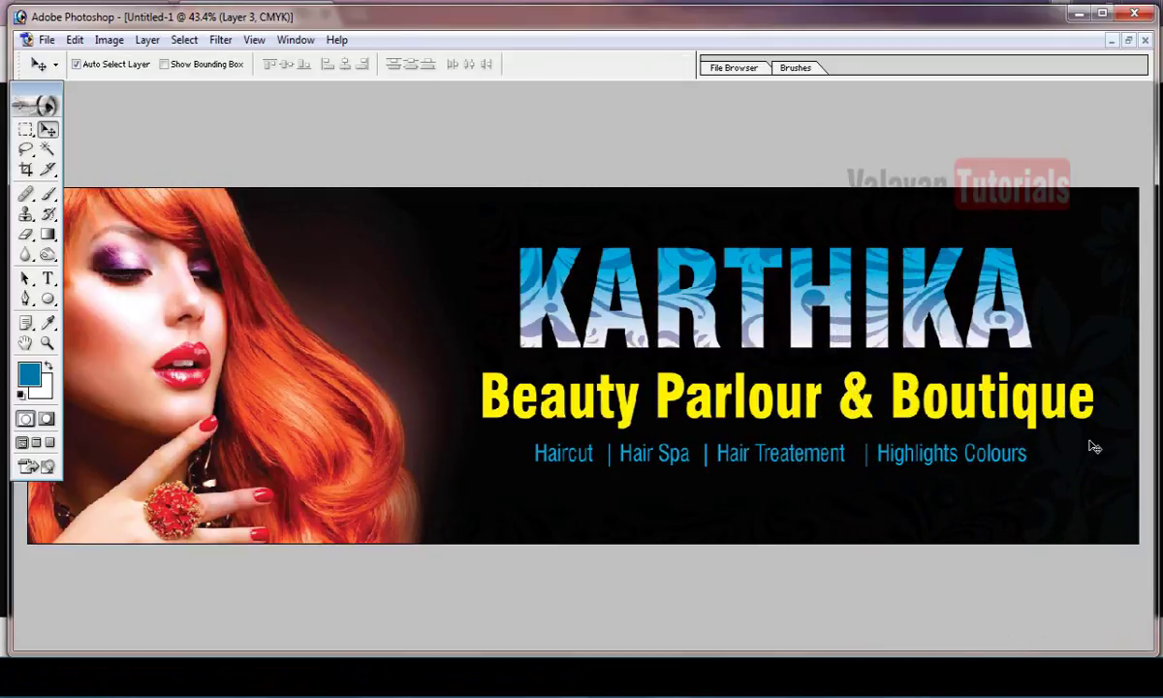
Step: Preview the finished banner full screen on black with the interface hidden
{"action": "key", "text": "f"}
{"action": "key", "text": "f"}
{"action": "key", "text": "f"}
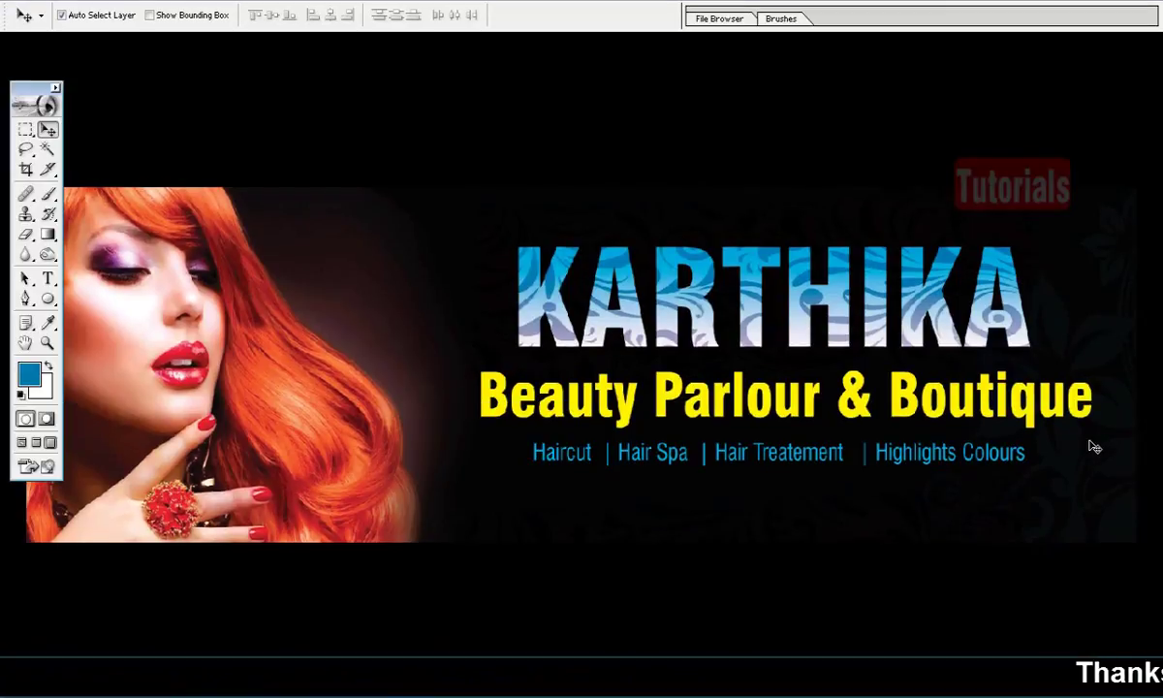
{"action": "key", "text": "f"}
{"action": "key", "text": "f"}
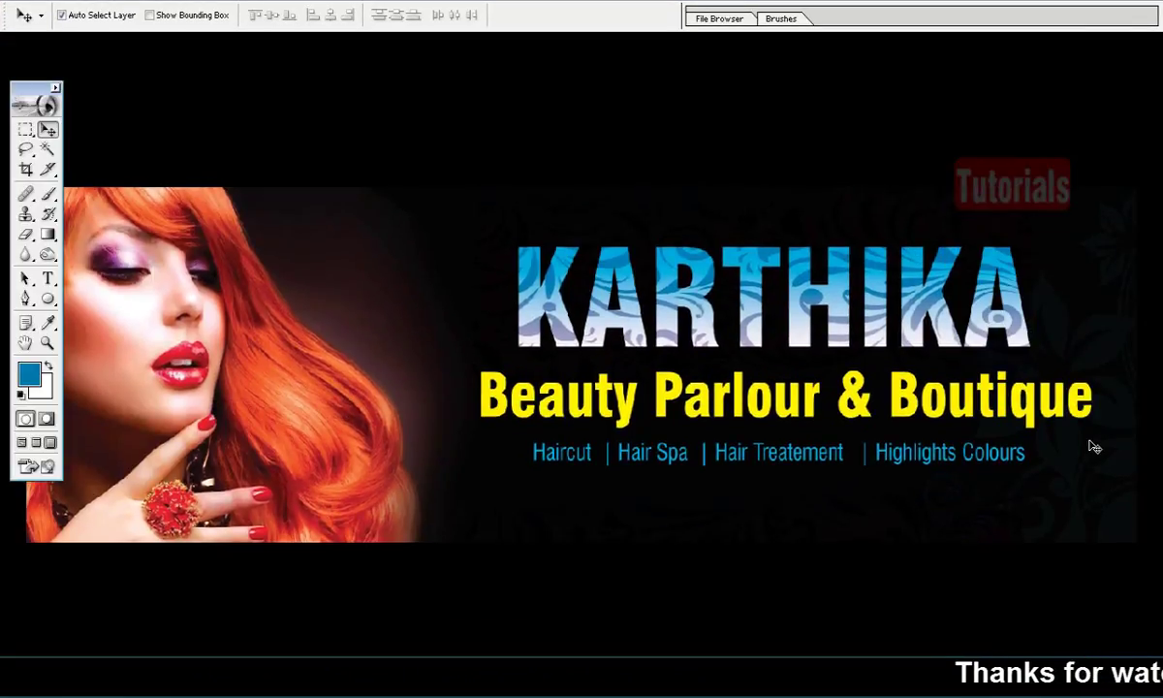
{"action": "key", "text": "Tab"}
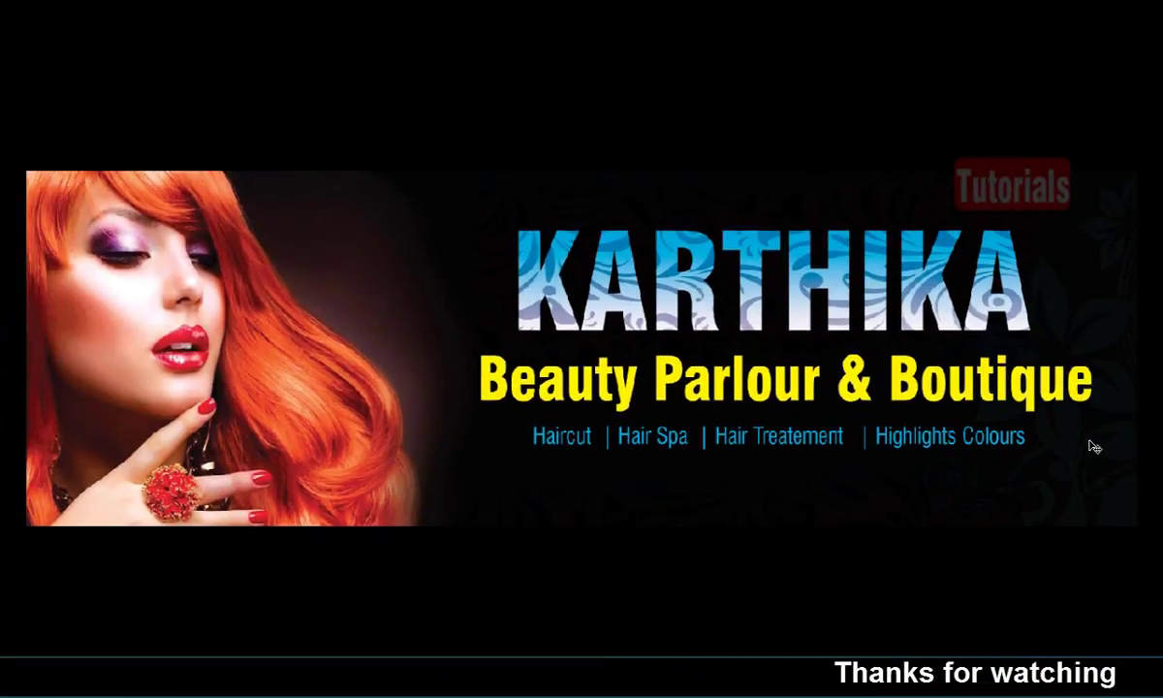